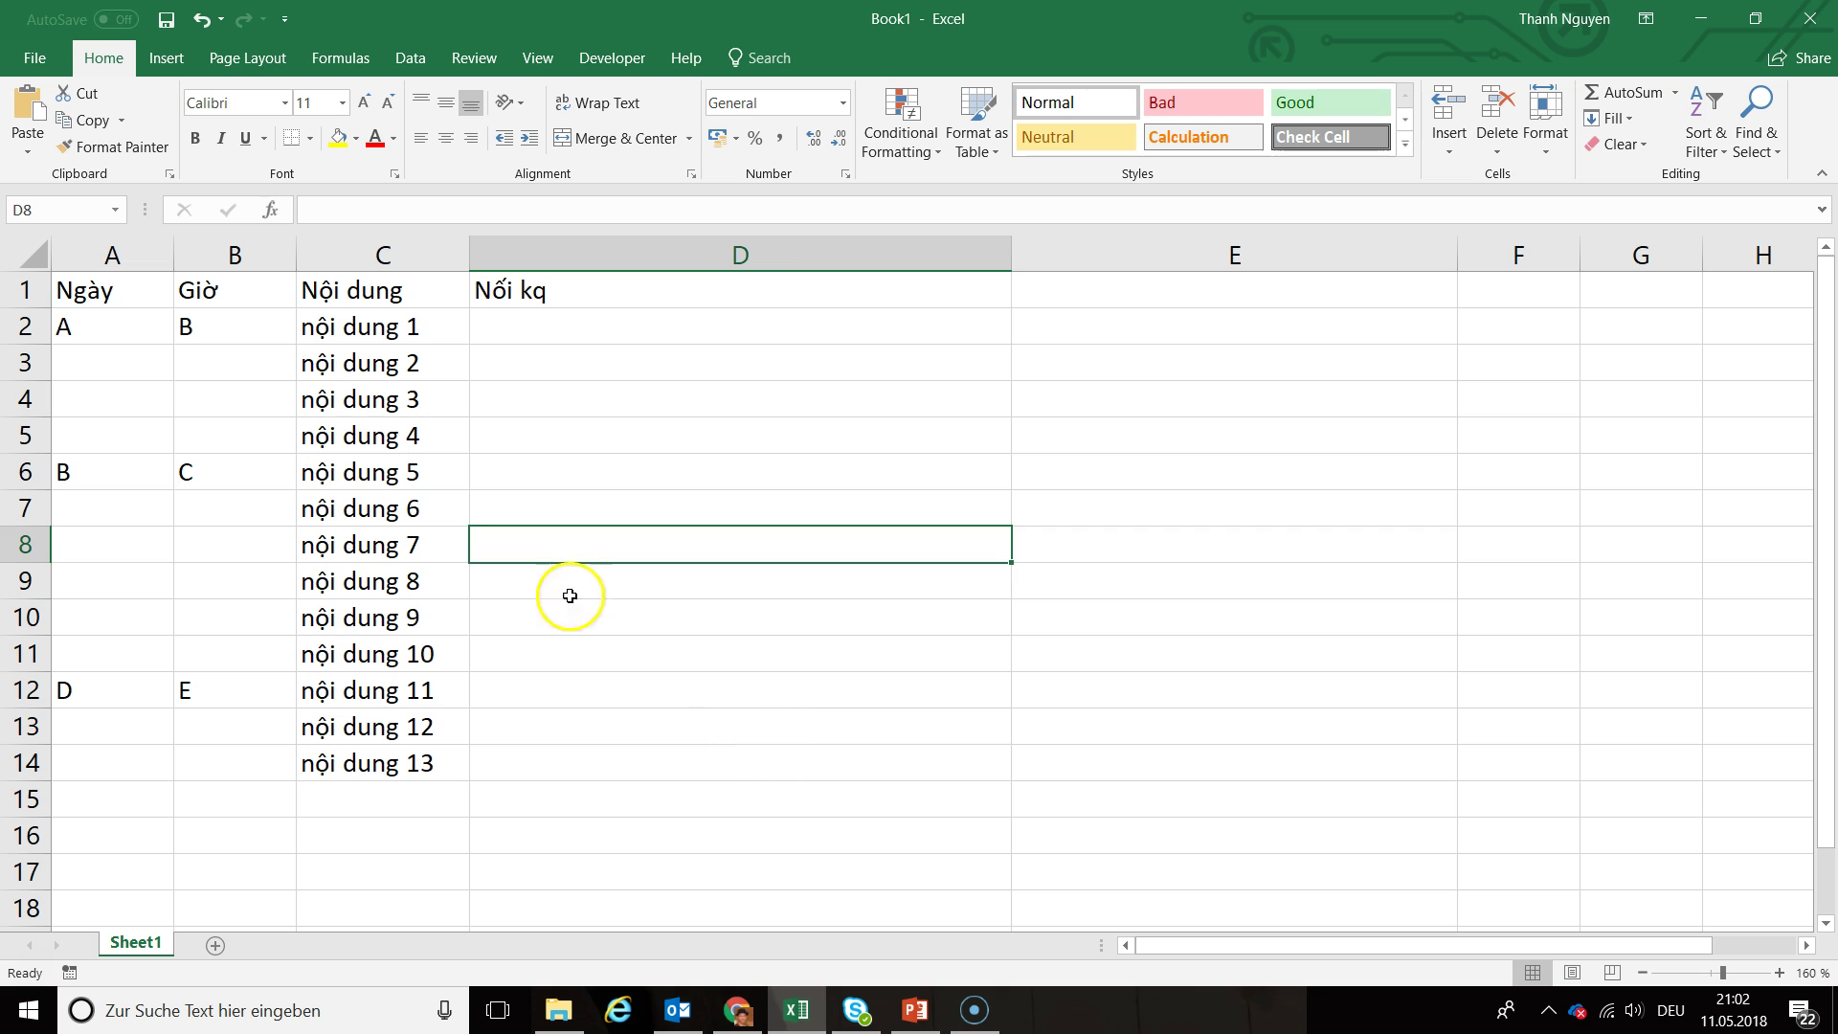
- Select the first group's Ngày, Giờ and Nội dung cells in rows 2–5 to review them
left_click(112, 251)
left_click_drag(112, 251, 382, 251)
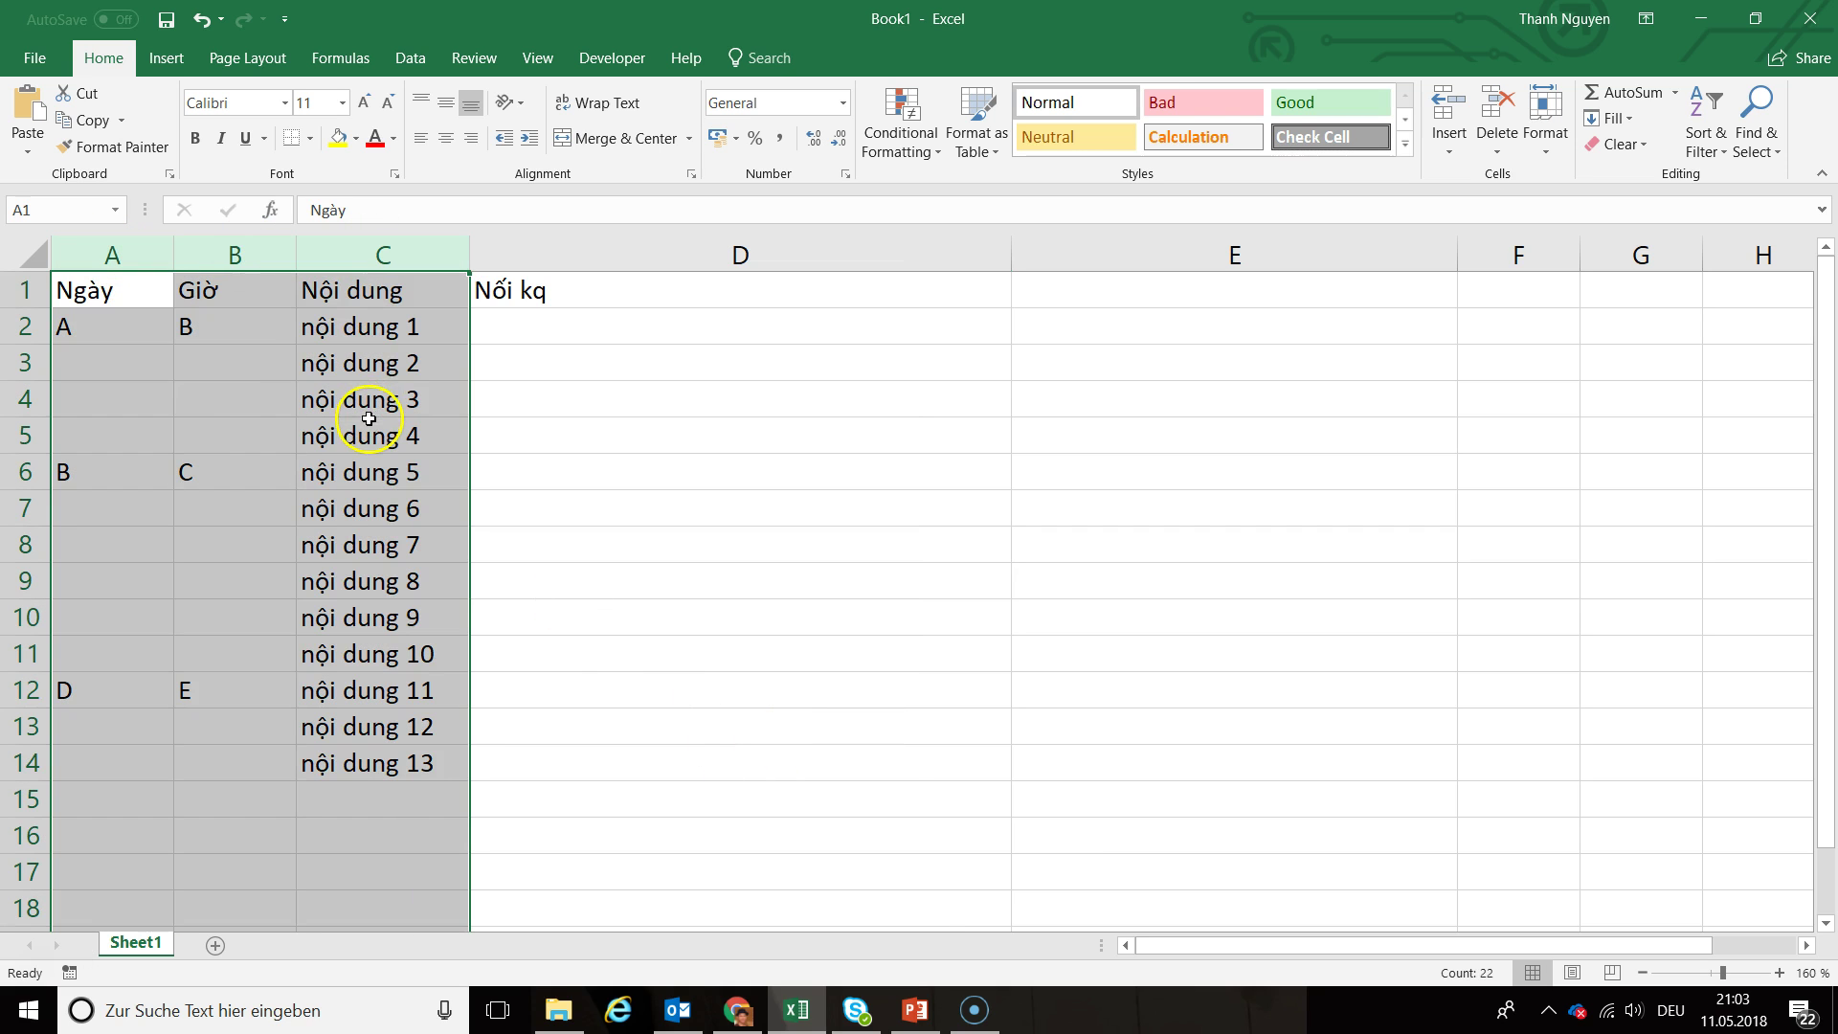
left_click(366, 324)
left_click_drag(366, 323, 382, 427)
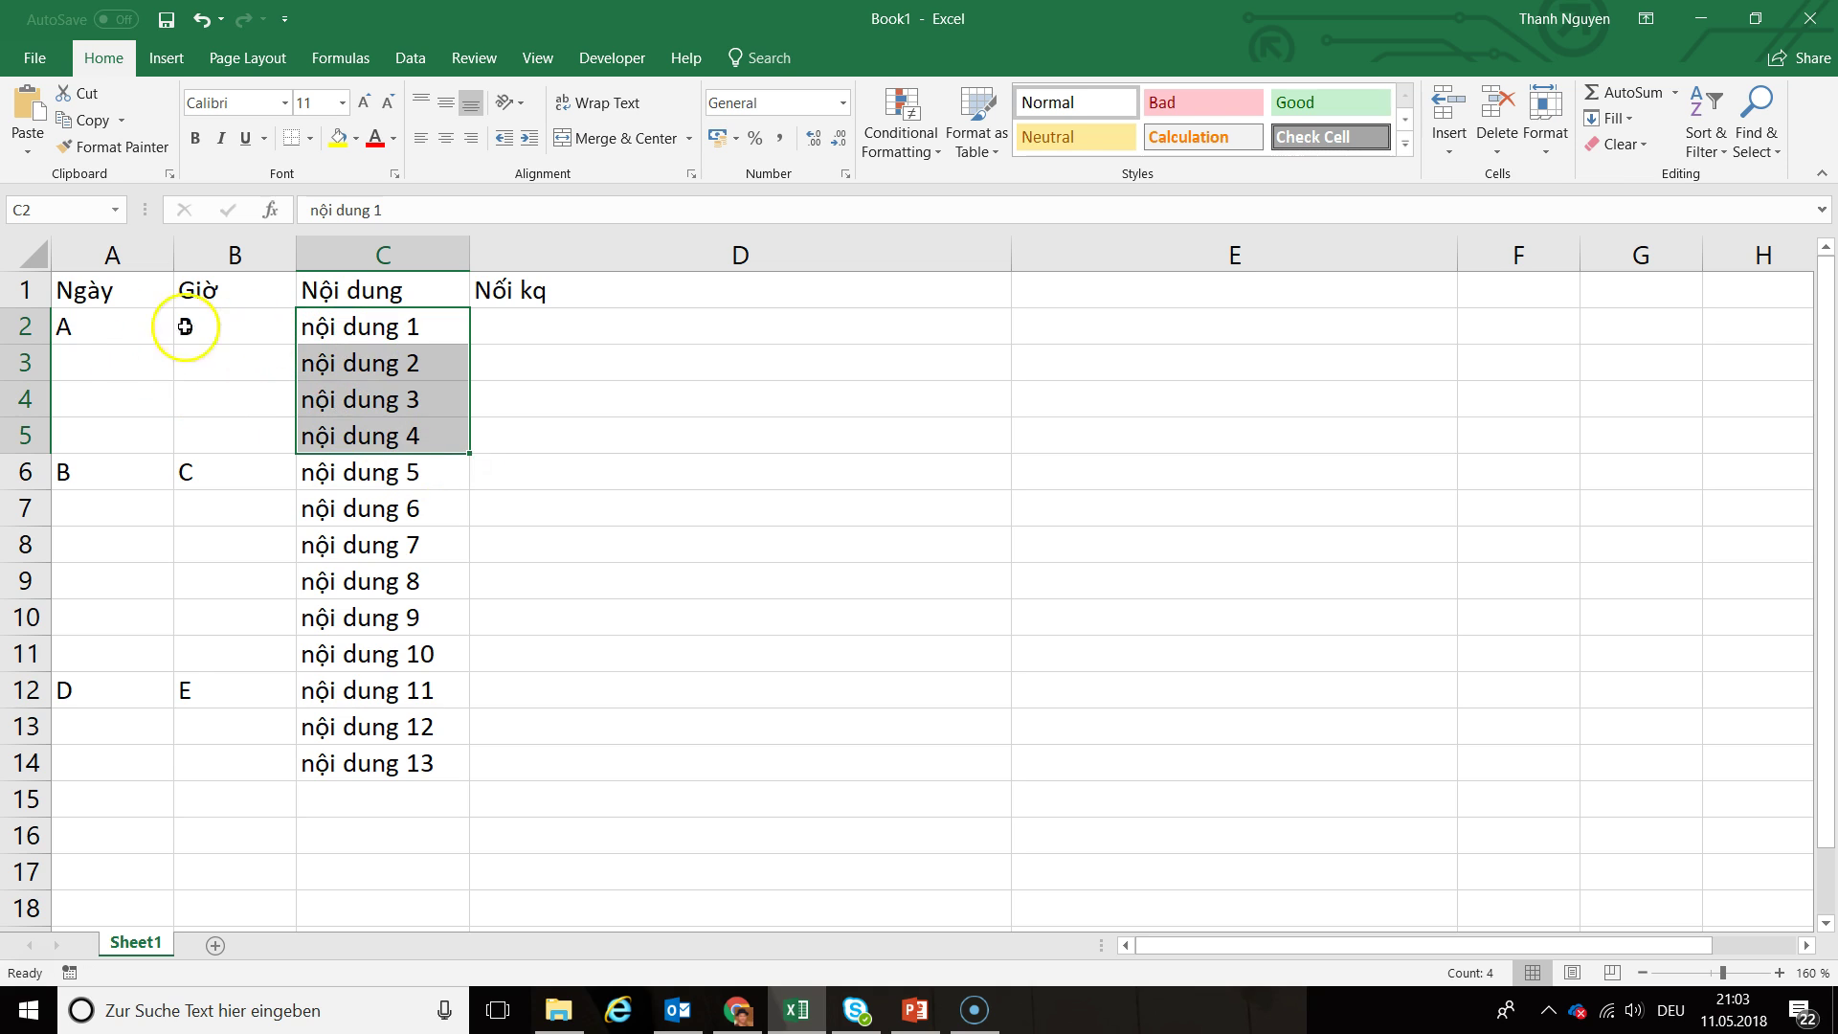
left_click_drag(79, 325, 238, 431)
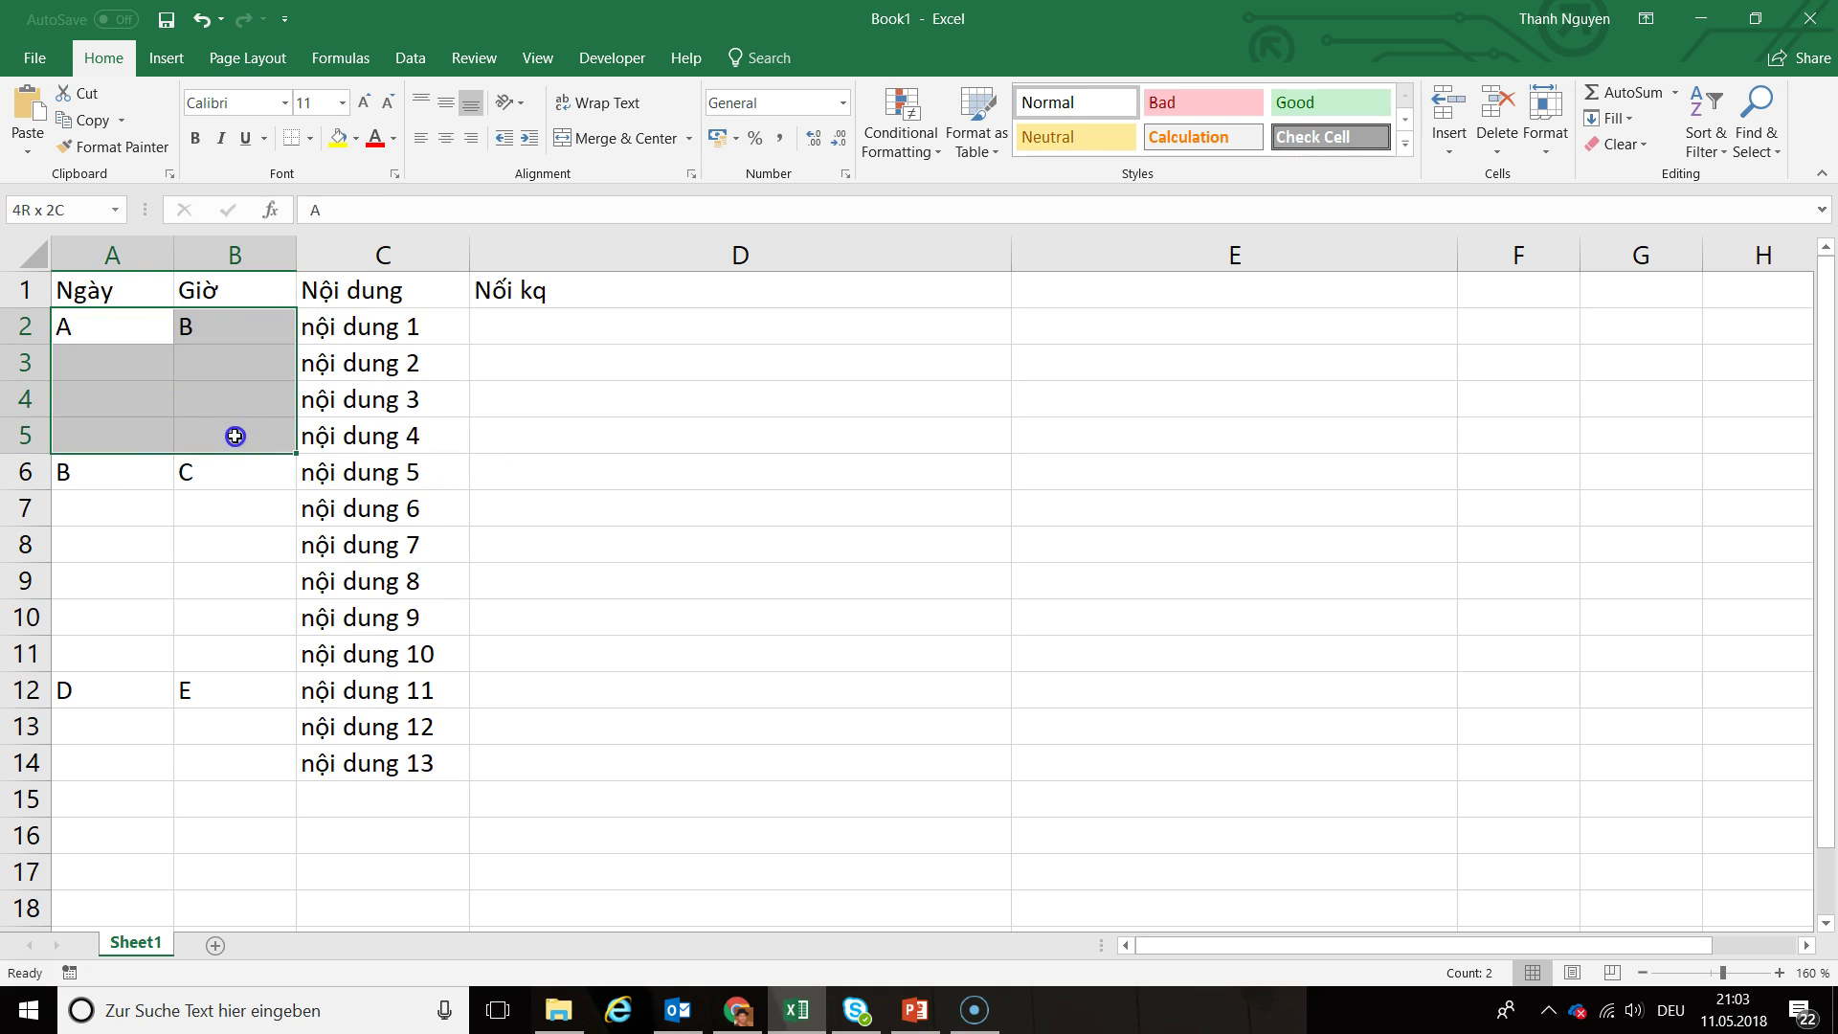
left_click(158, 332)
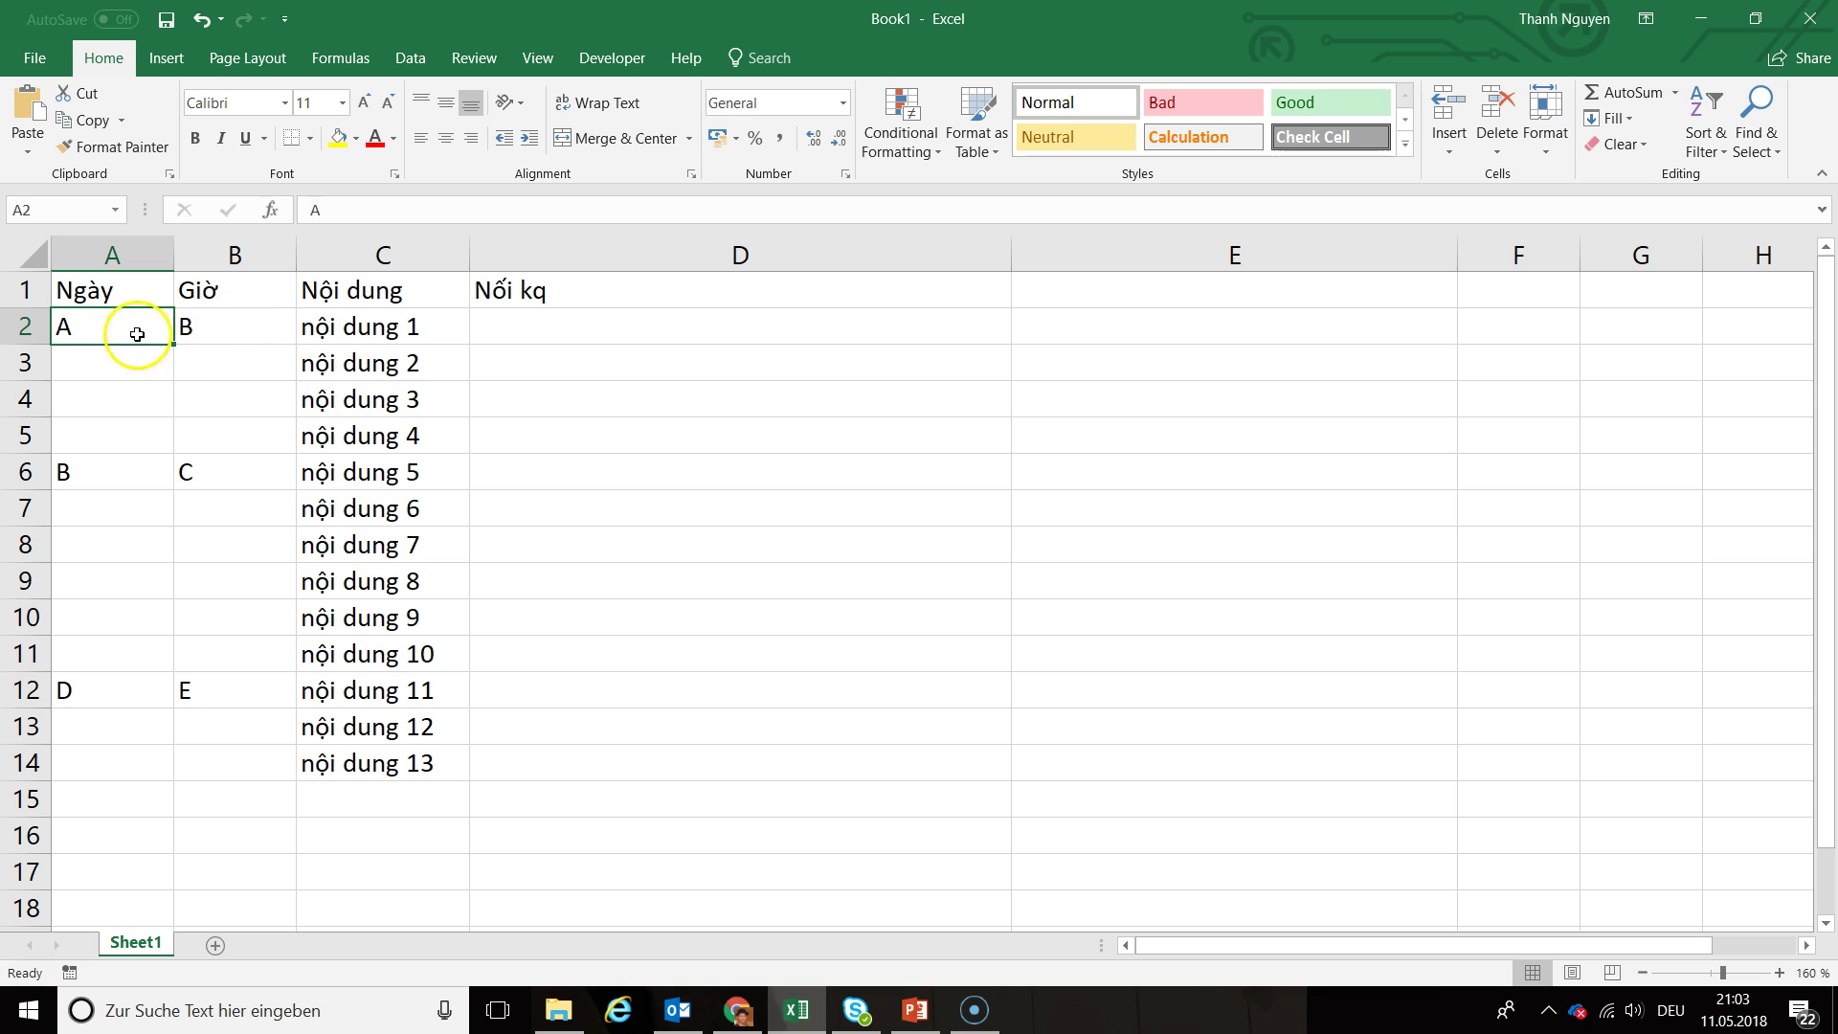
left_click_drag(135, 327, 246, 433)
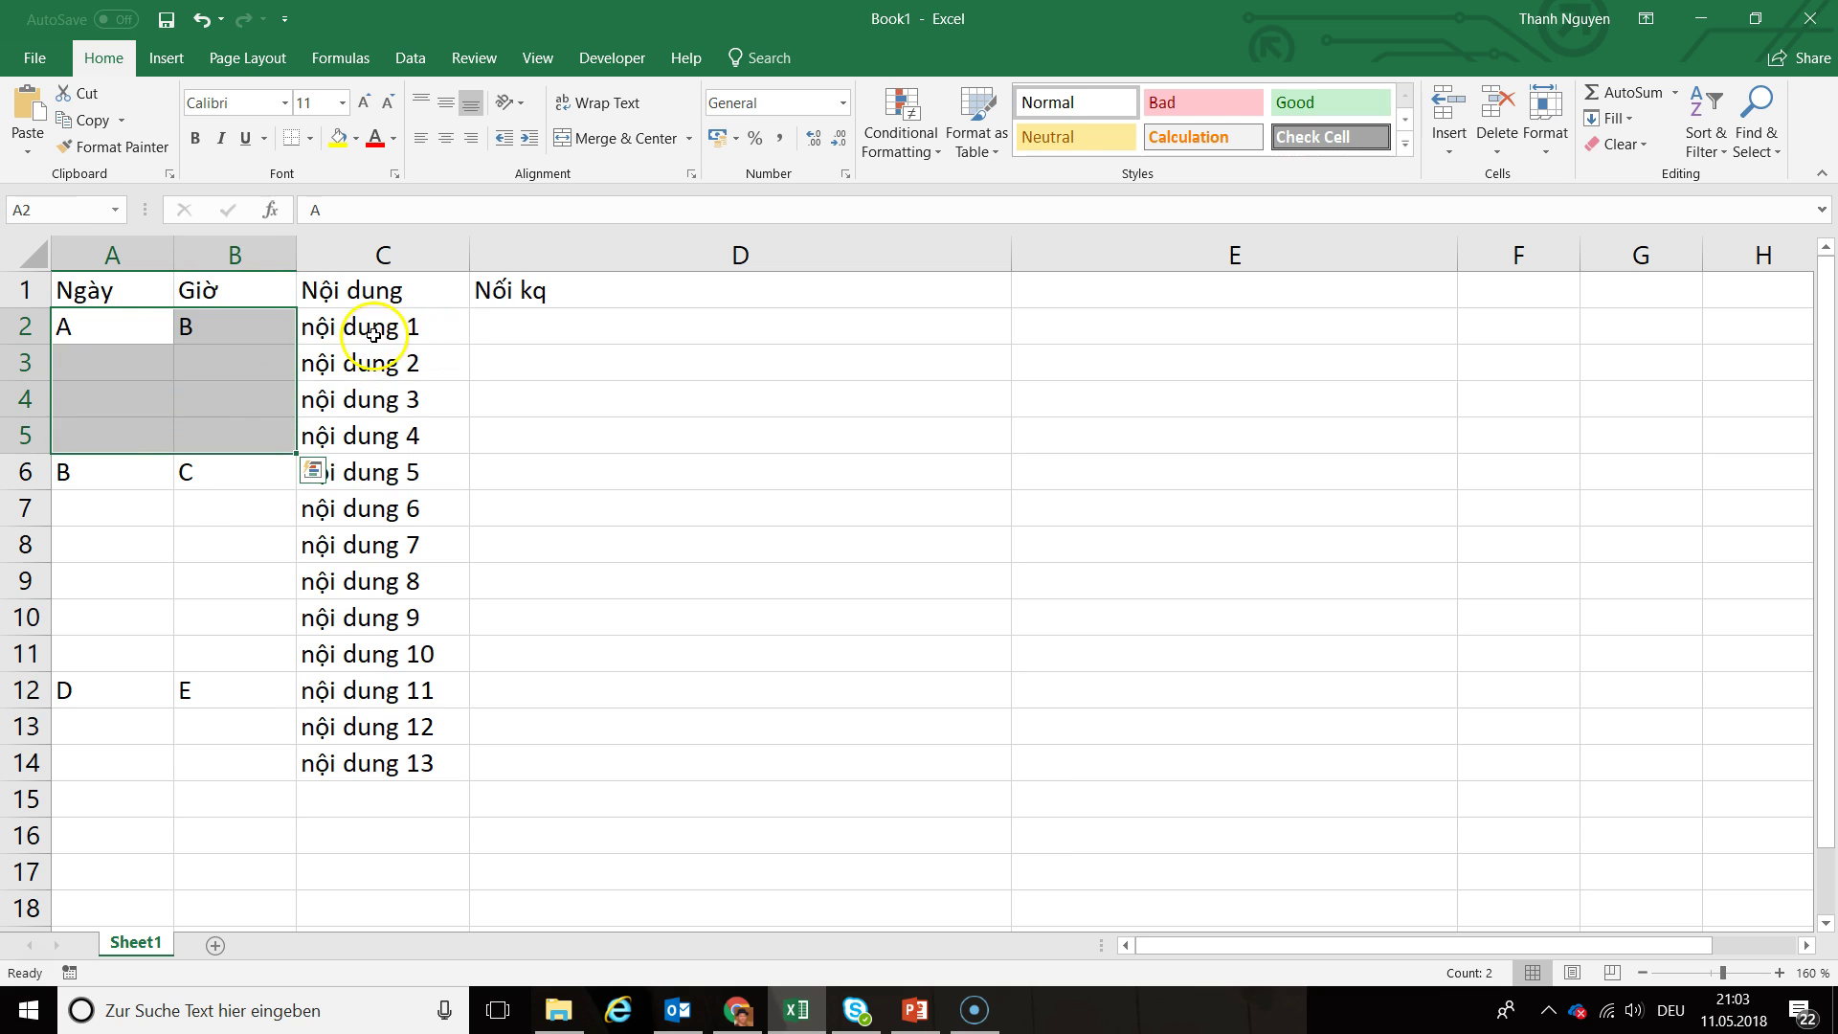
left_click_drag(361, 327, 382, 451)
- Enter a sample joined text of nội dung 1 through 4 in cell D2
left_click(609, 328)
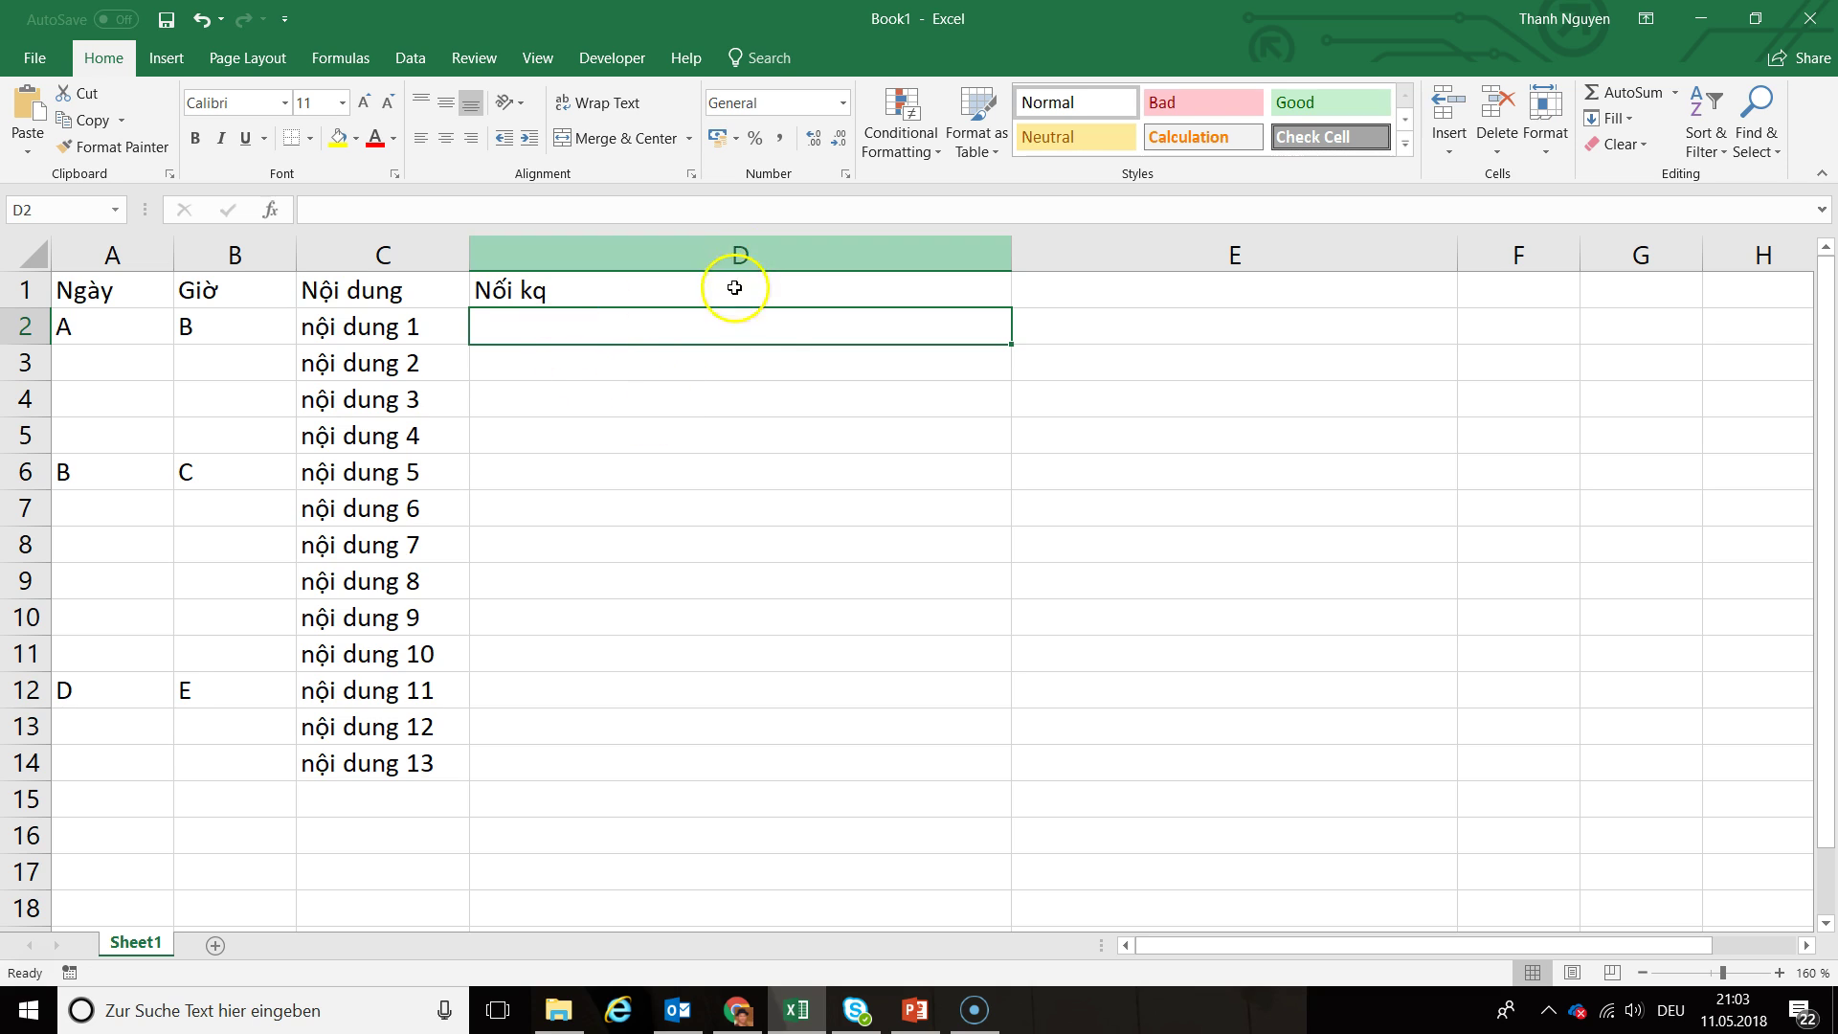
type("nôi")
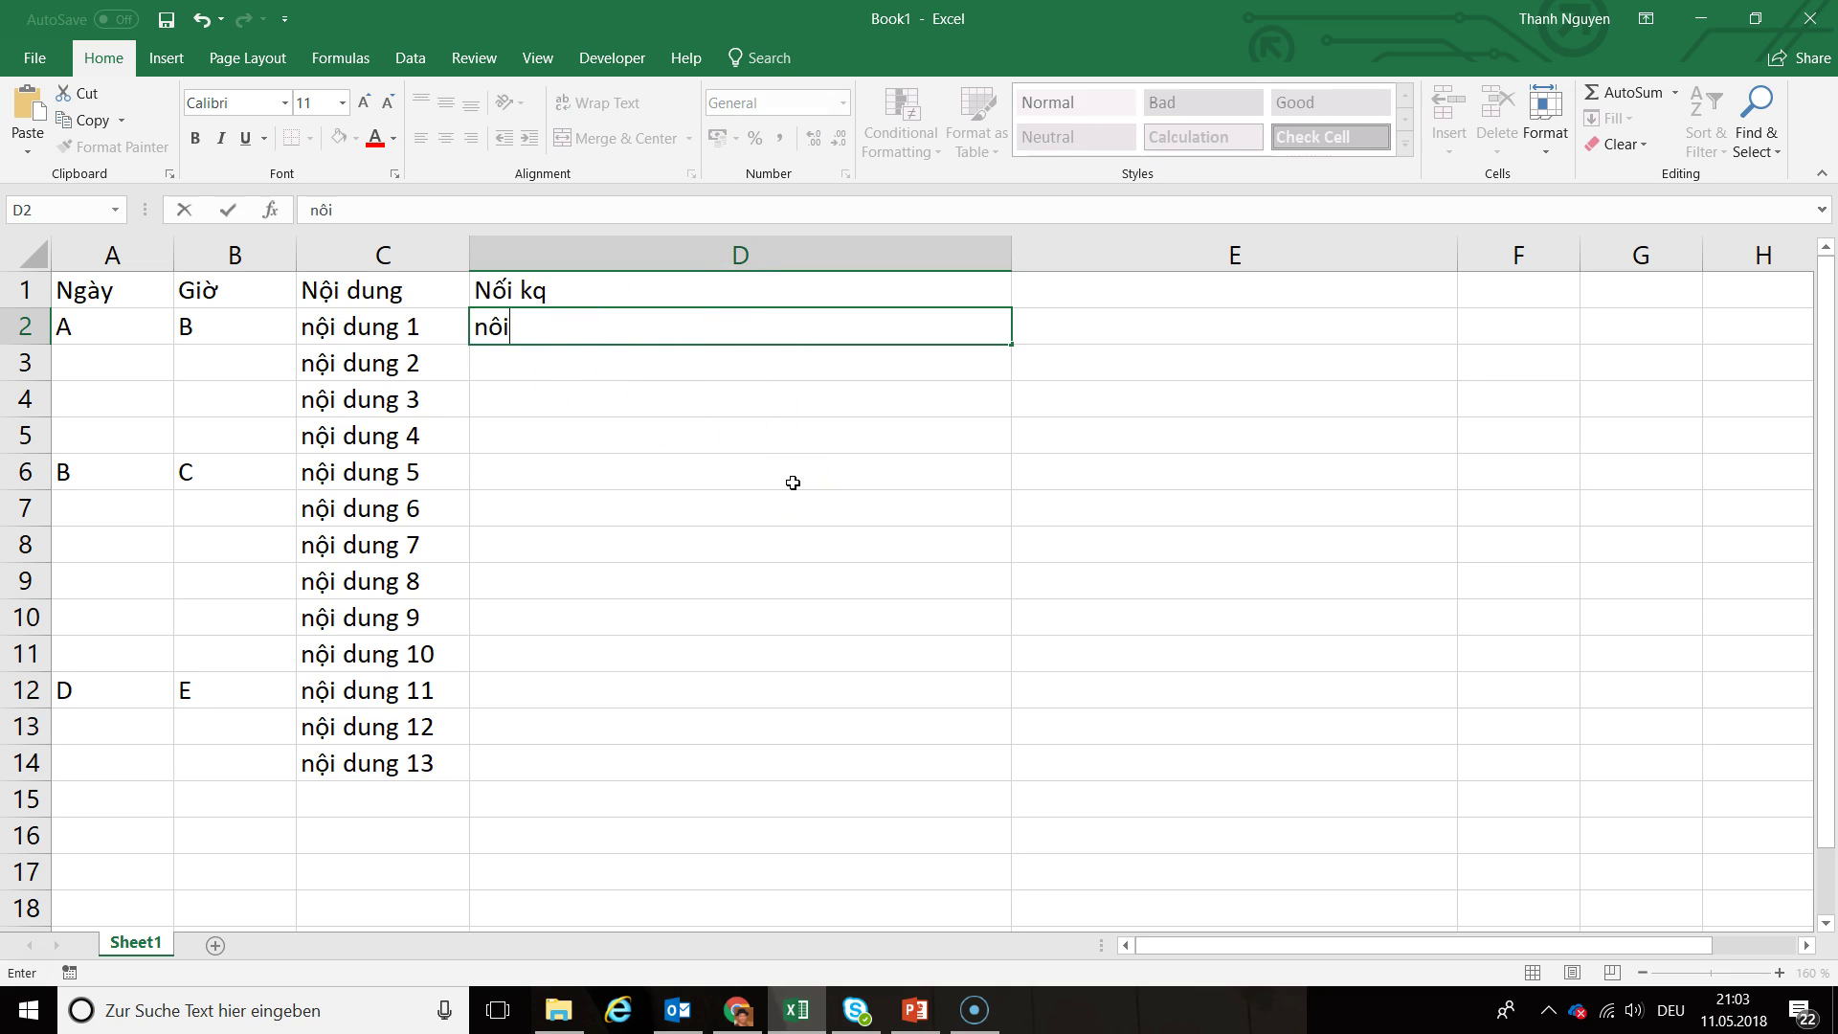
type(" dung 1 nội n")
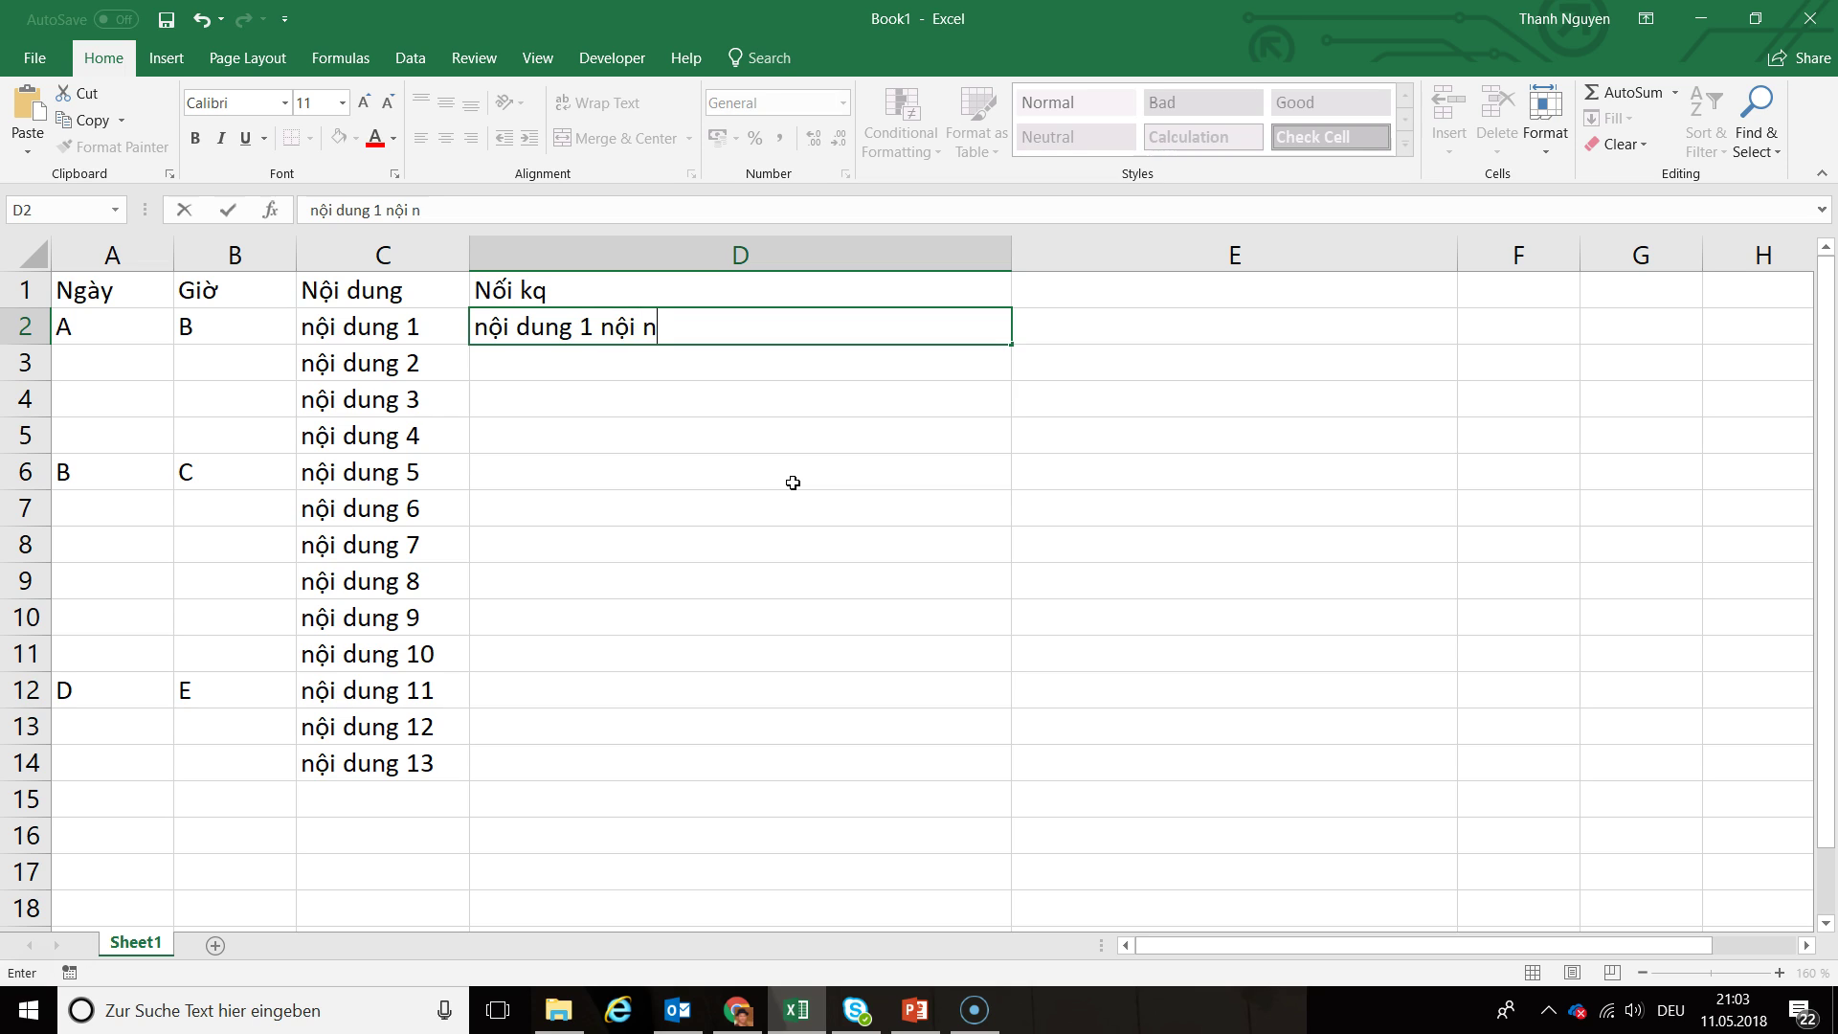
key("BackSpace")
type("dung 2")
key("BackSpace")
type("no")
type("ung ")
type(" dung 4")
key("Return")
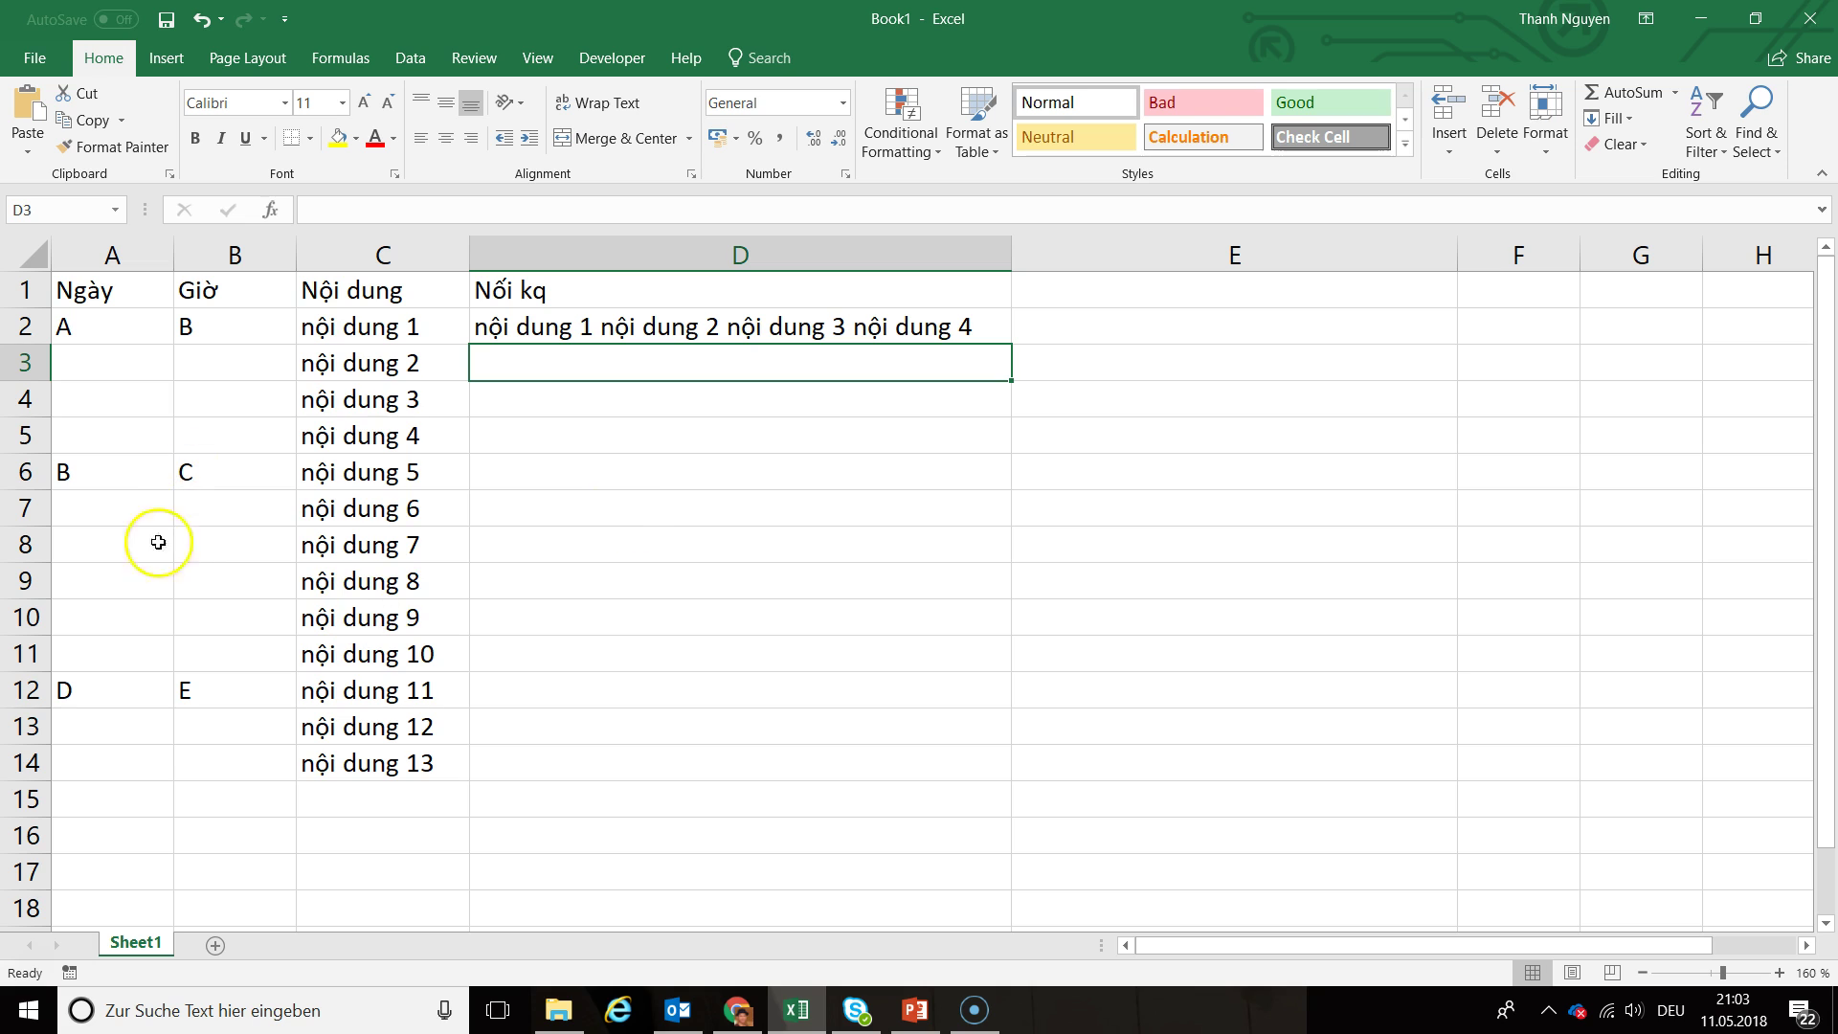
- Delete the sample text from D2 after checking the second group's empty cells
left_click_drag(100, 507, 237, 625)
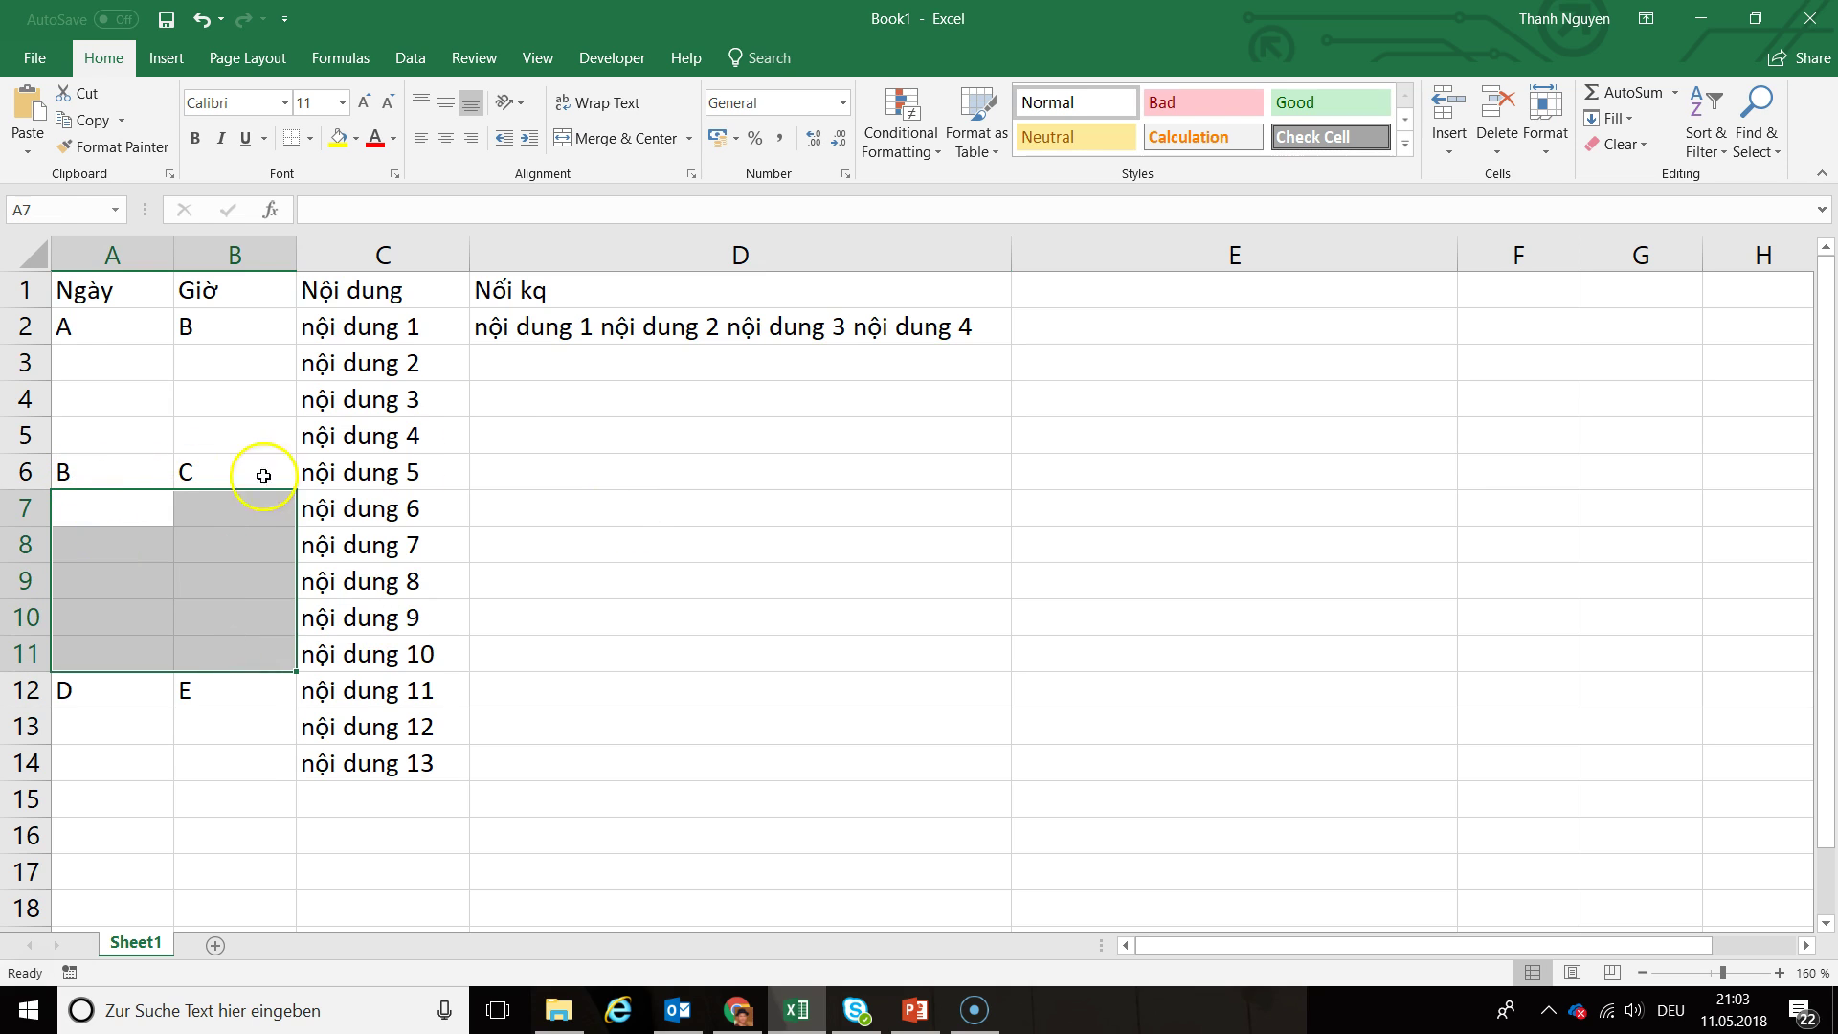
left_click(586, 323)
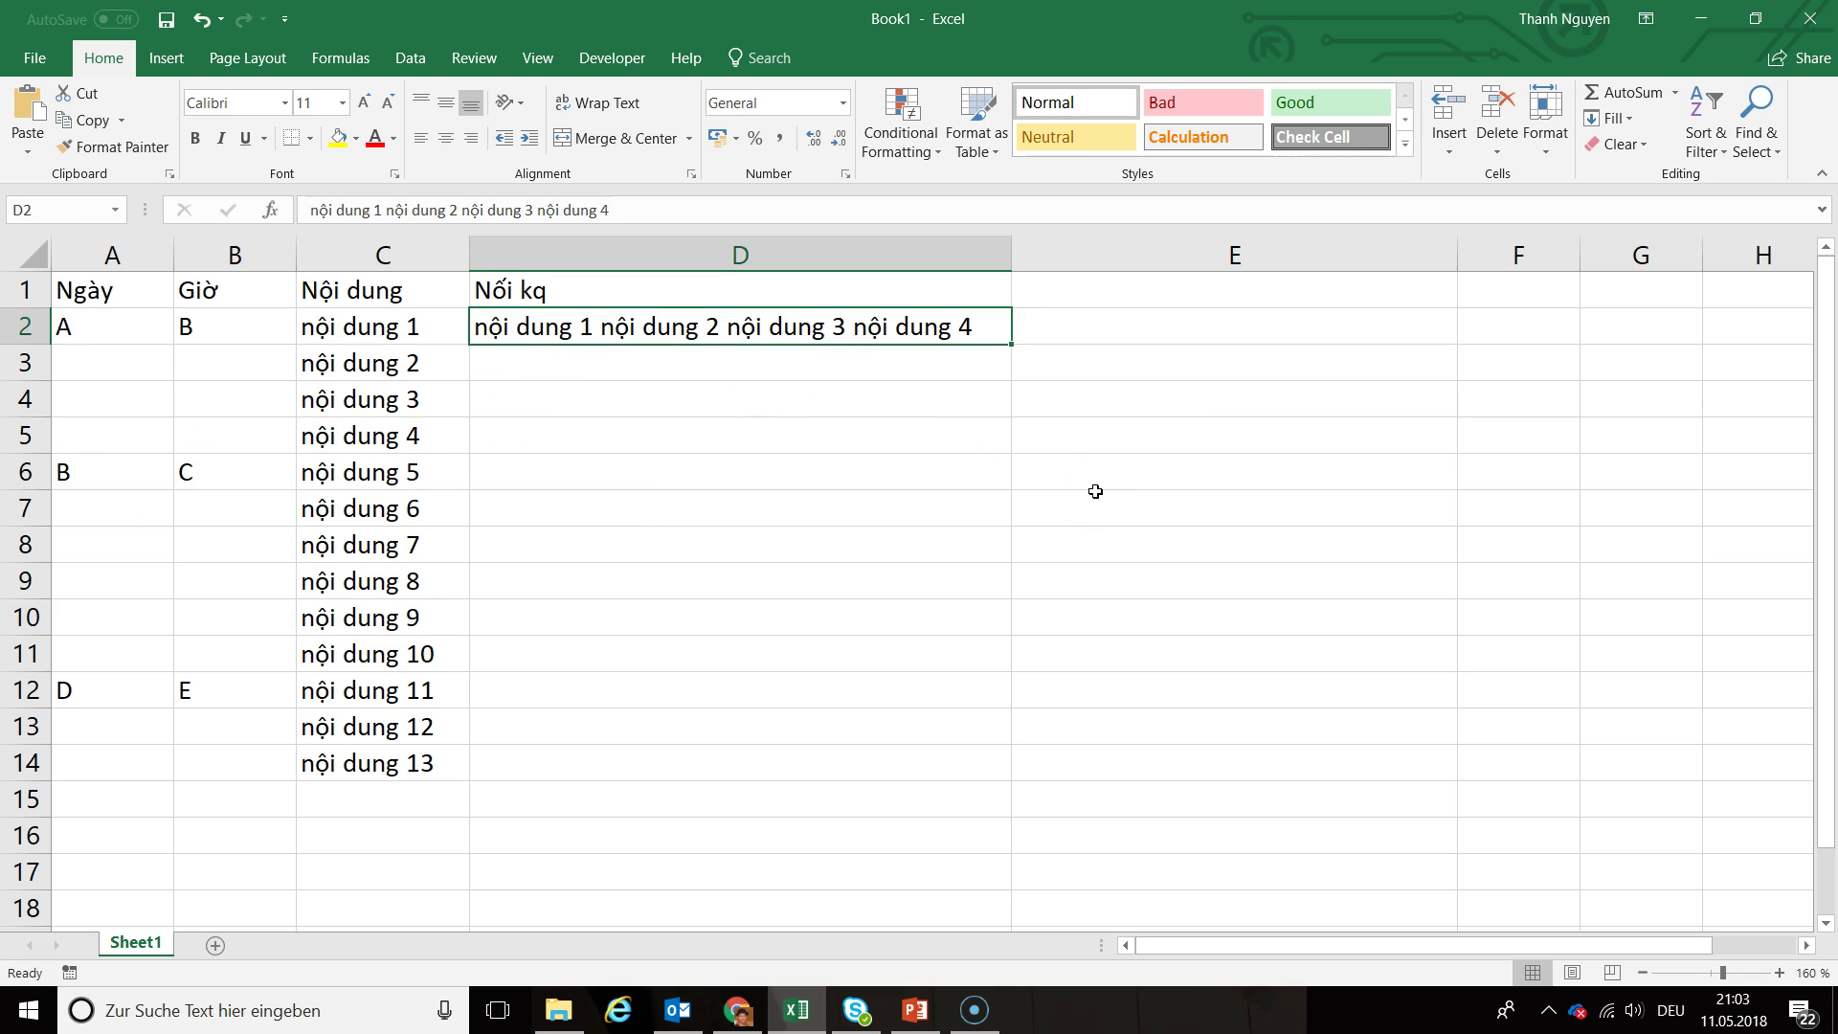
key("Delete")
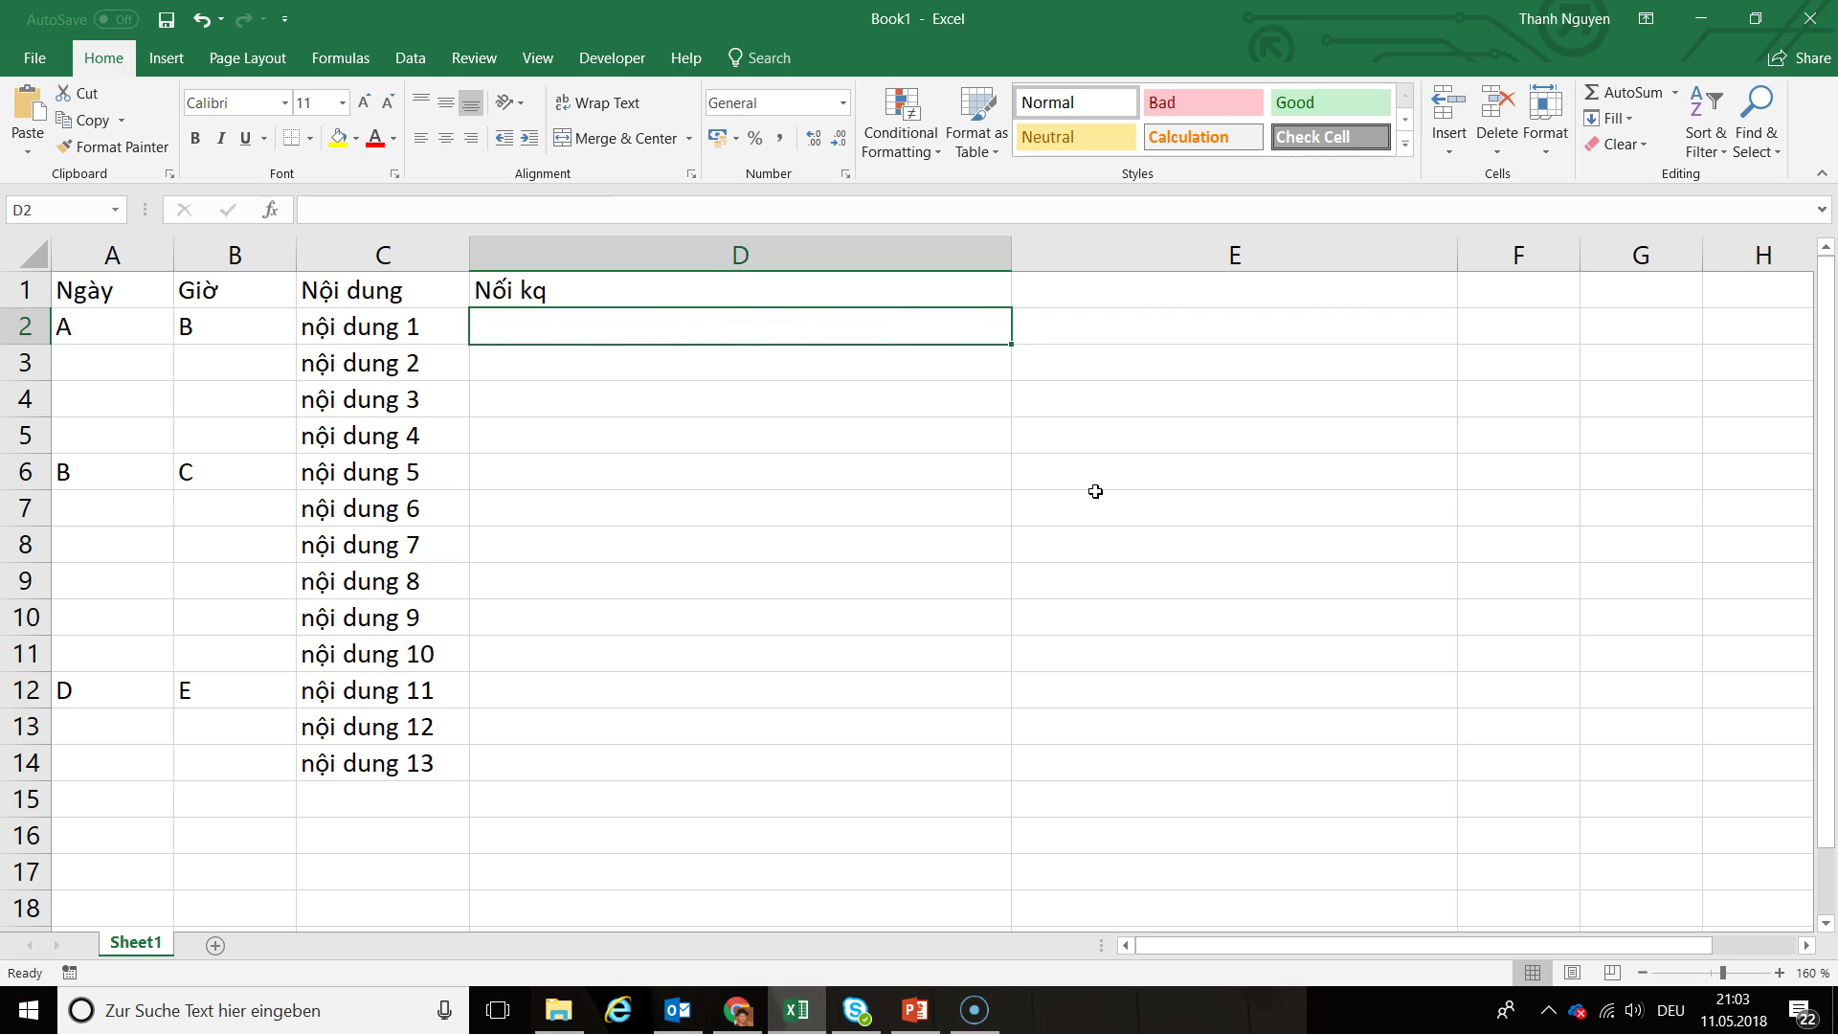
key("Down")
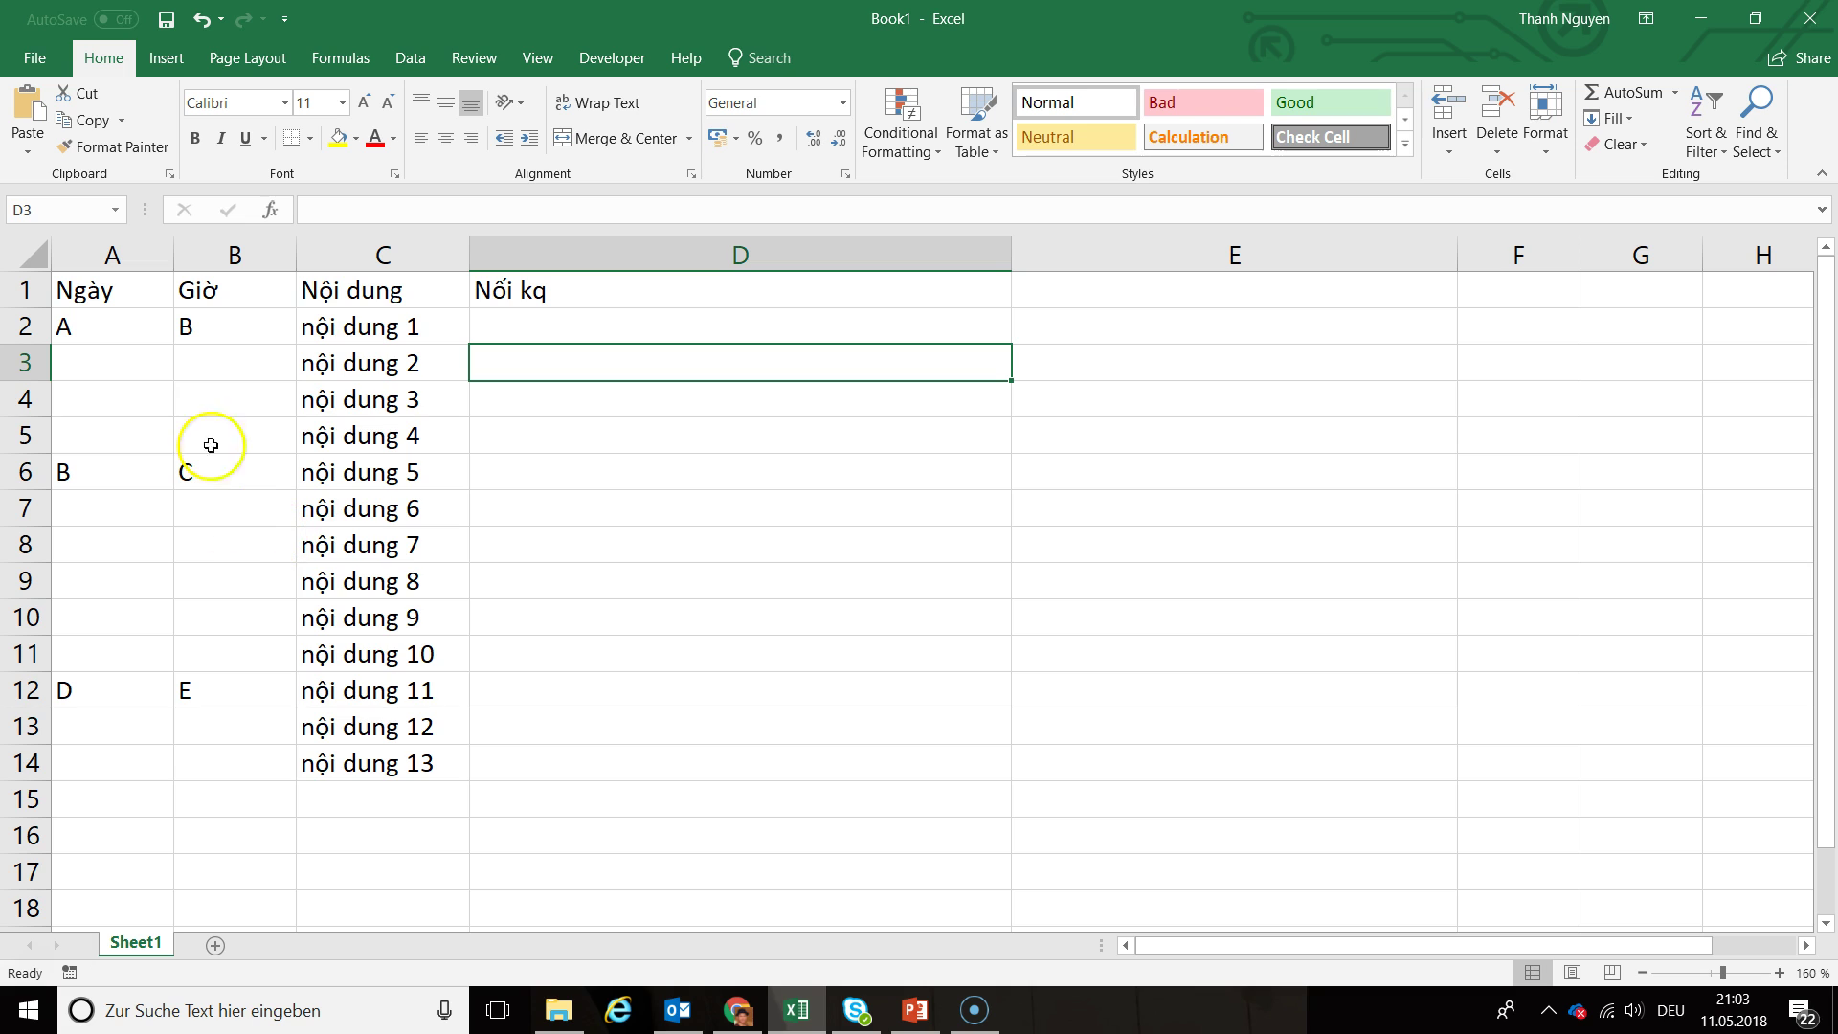
- Select only the blank cells in A2:B14 using Go To Special > Blanks
left_click(93, 328)
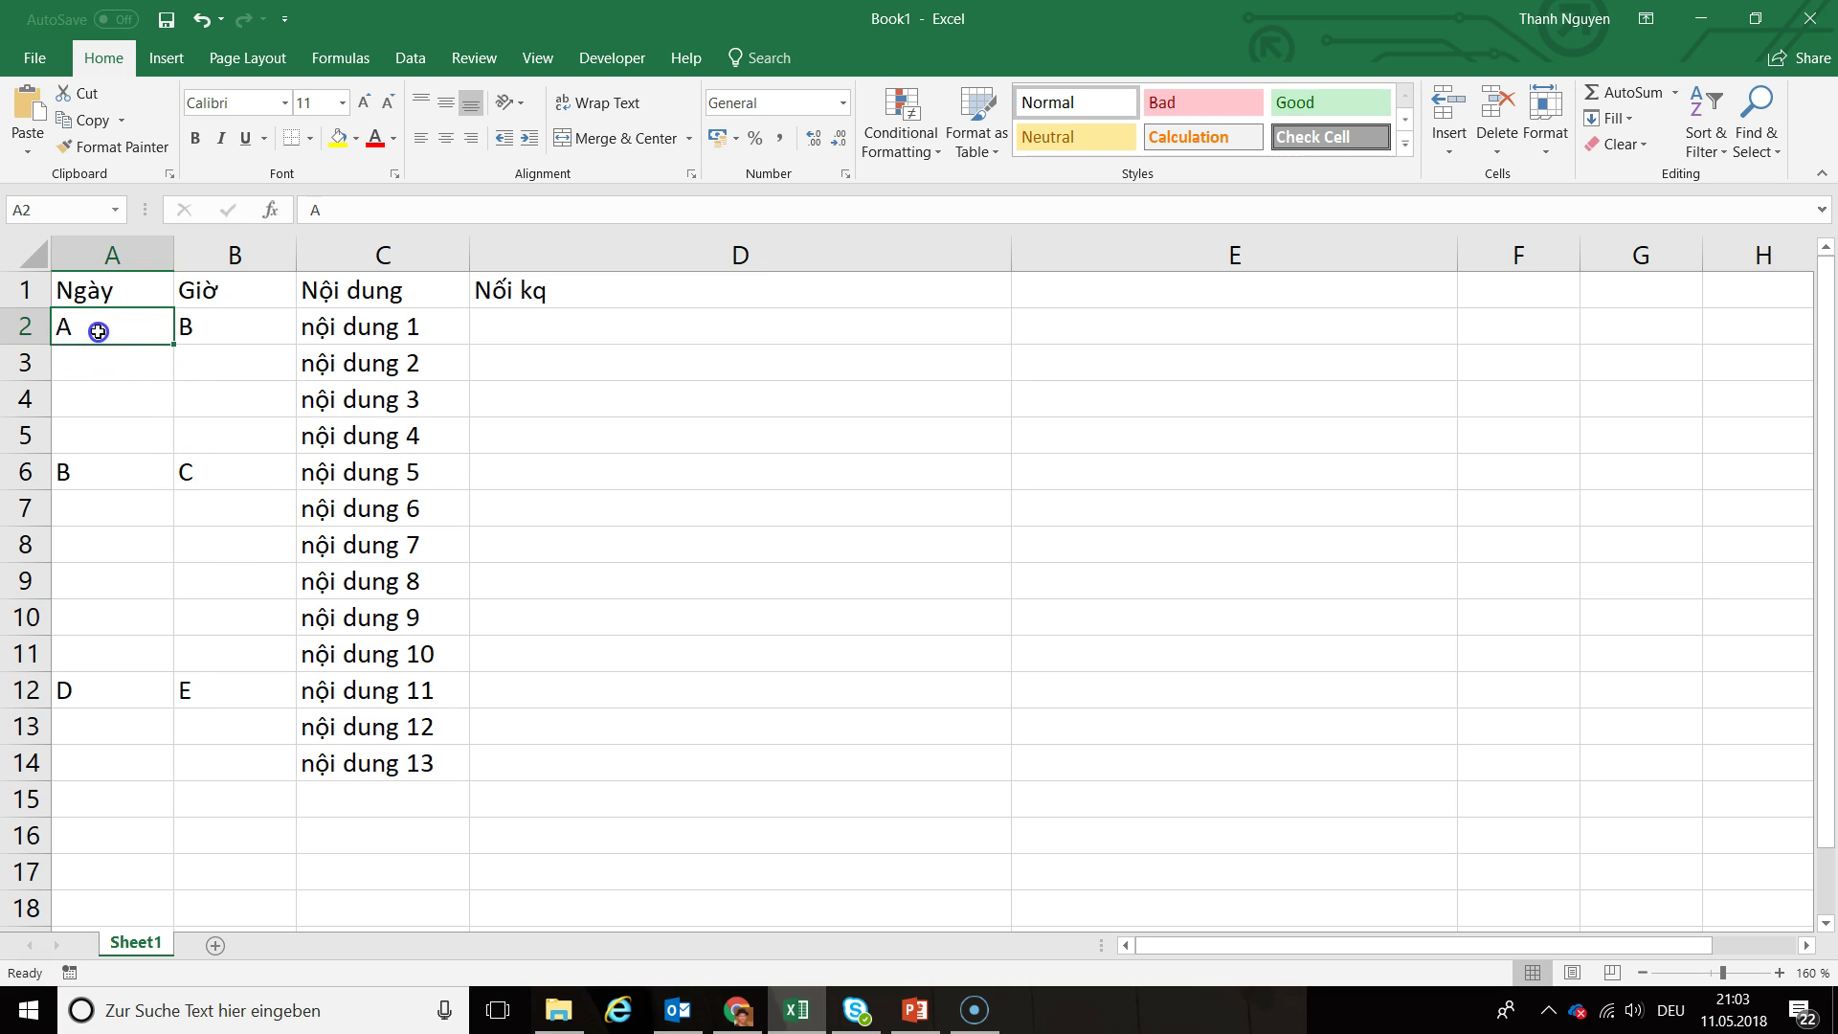
left_click_drag(98, 331, 202, 769)
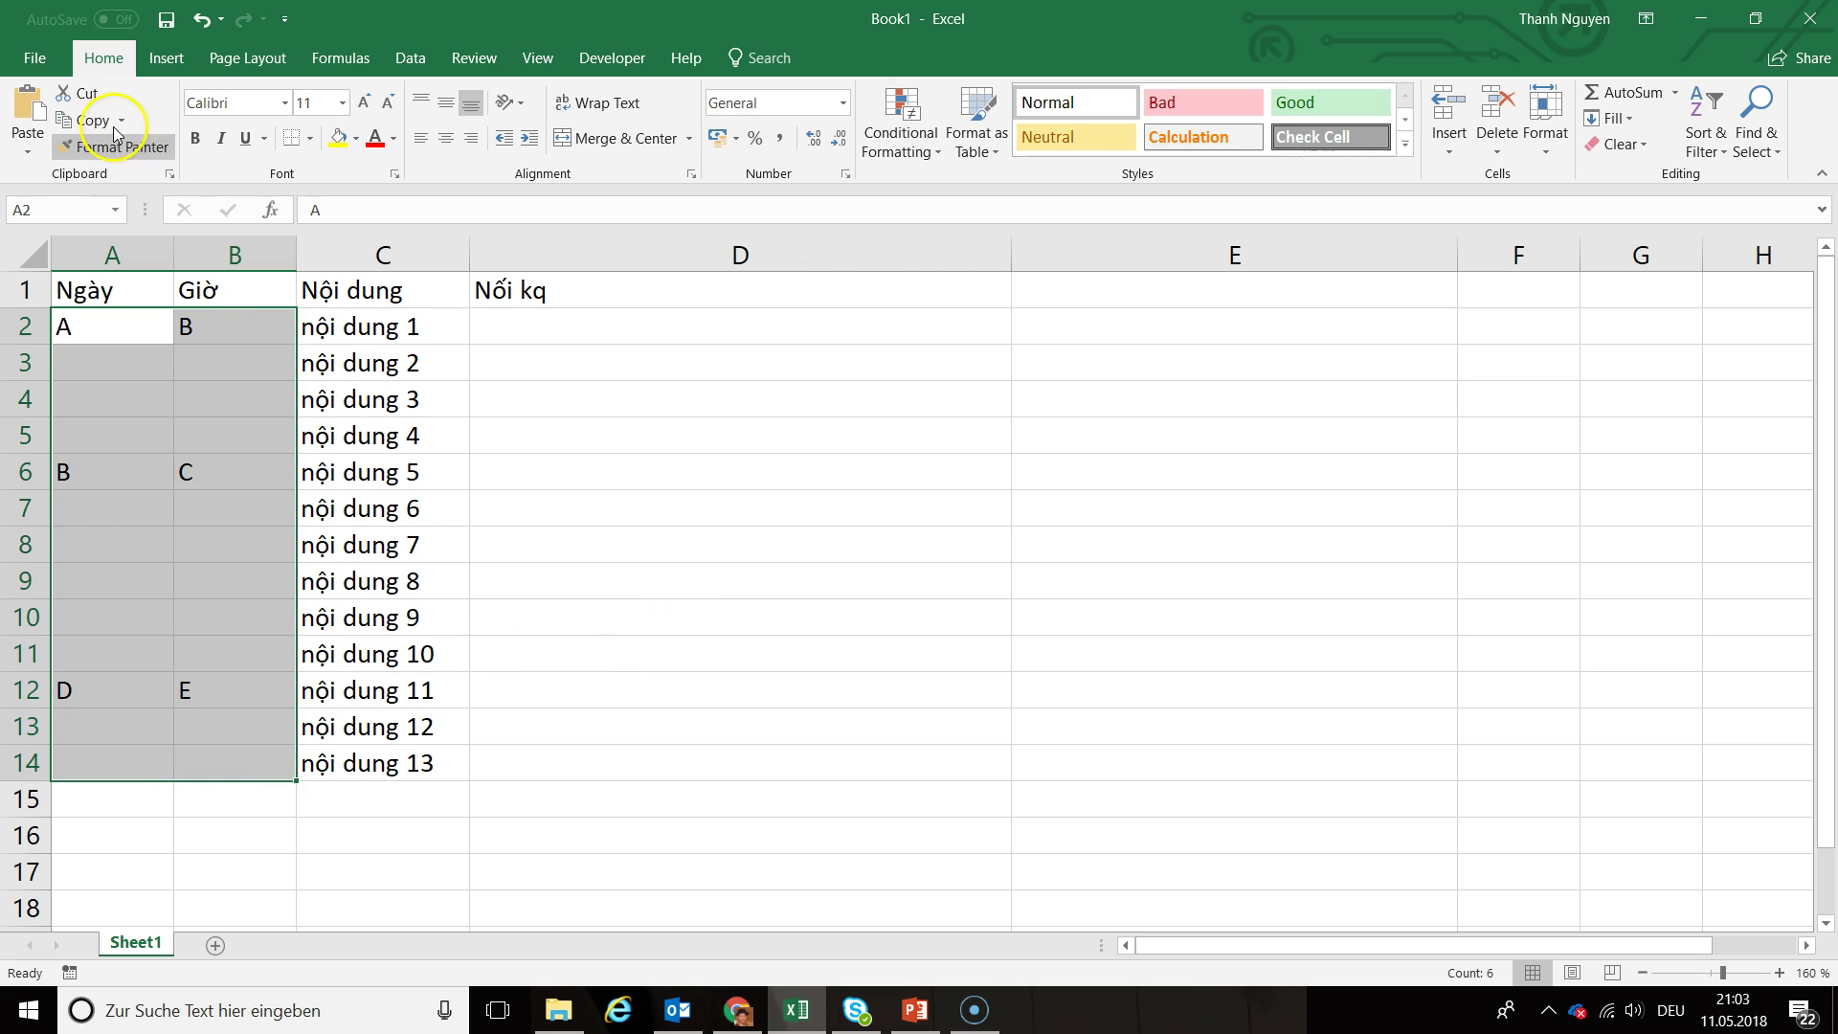
left_click(1744, 146)
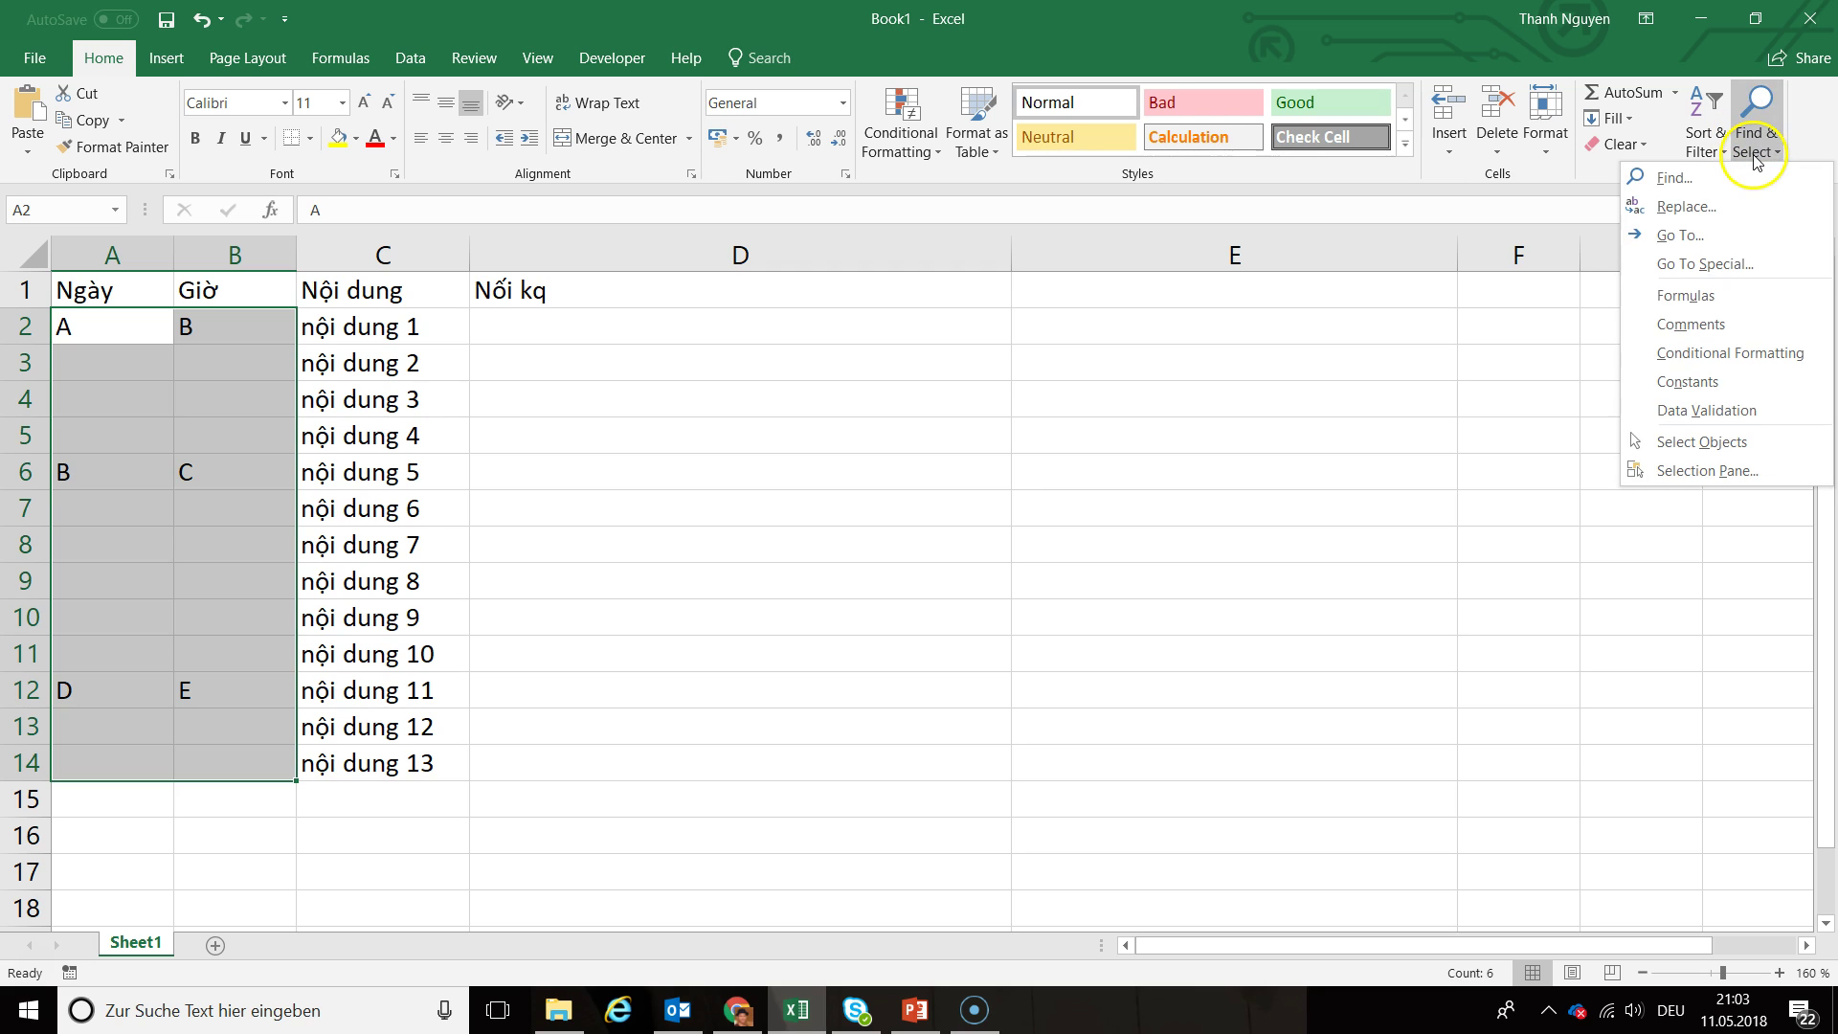
left_click(1705, 264)
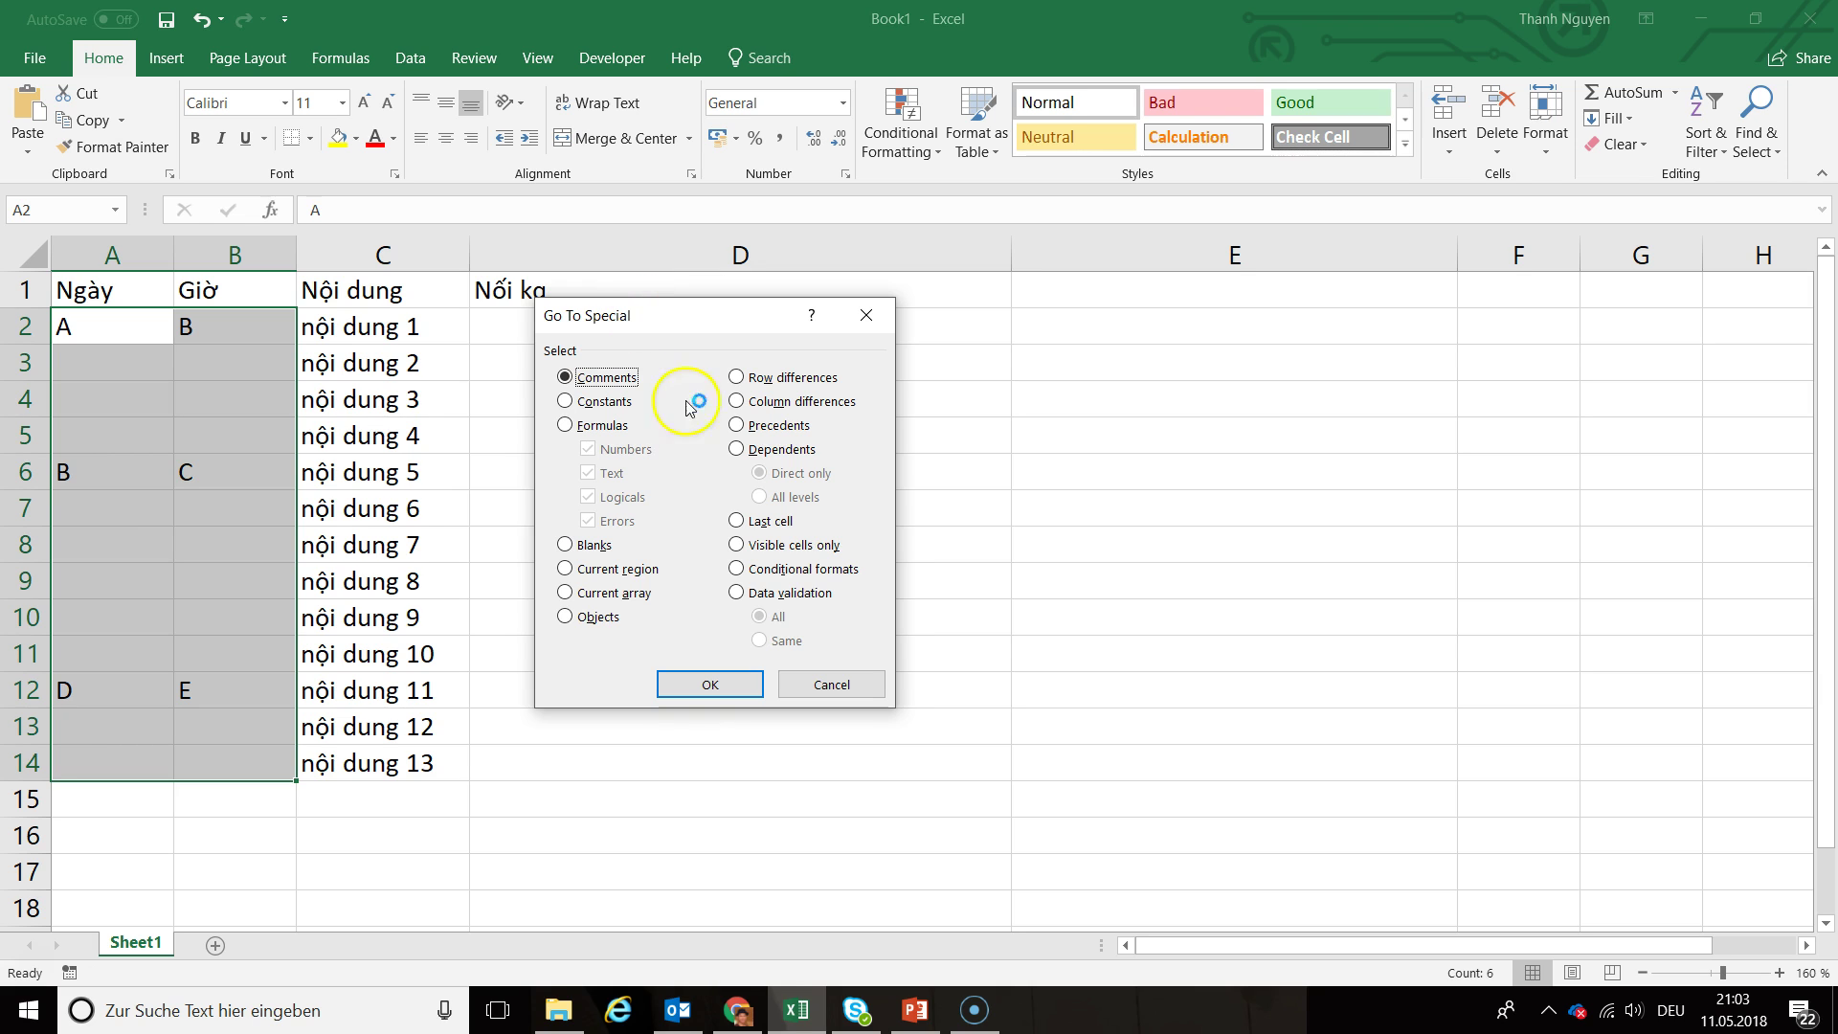
left_click(565, 545)
left_click(720, 677)
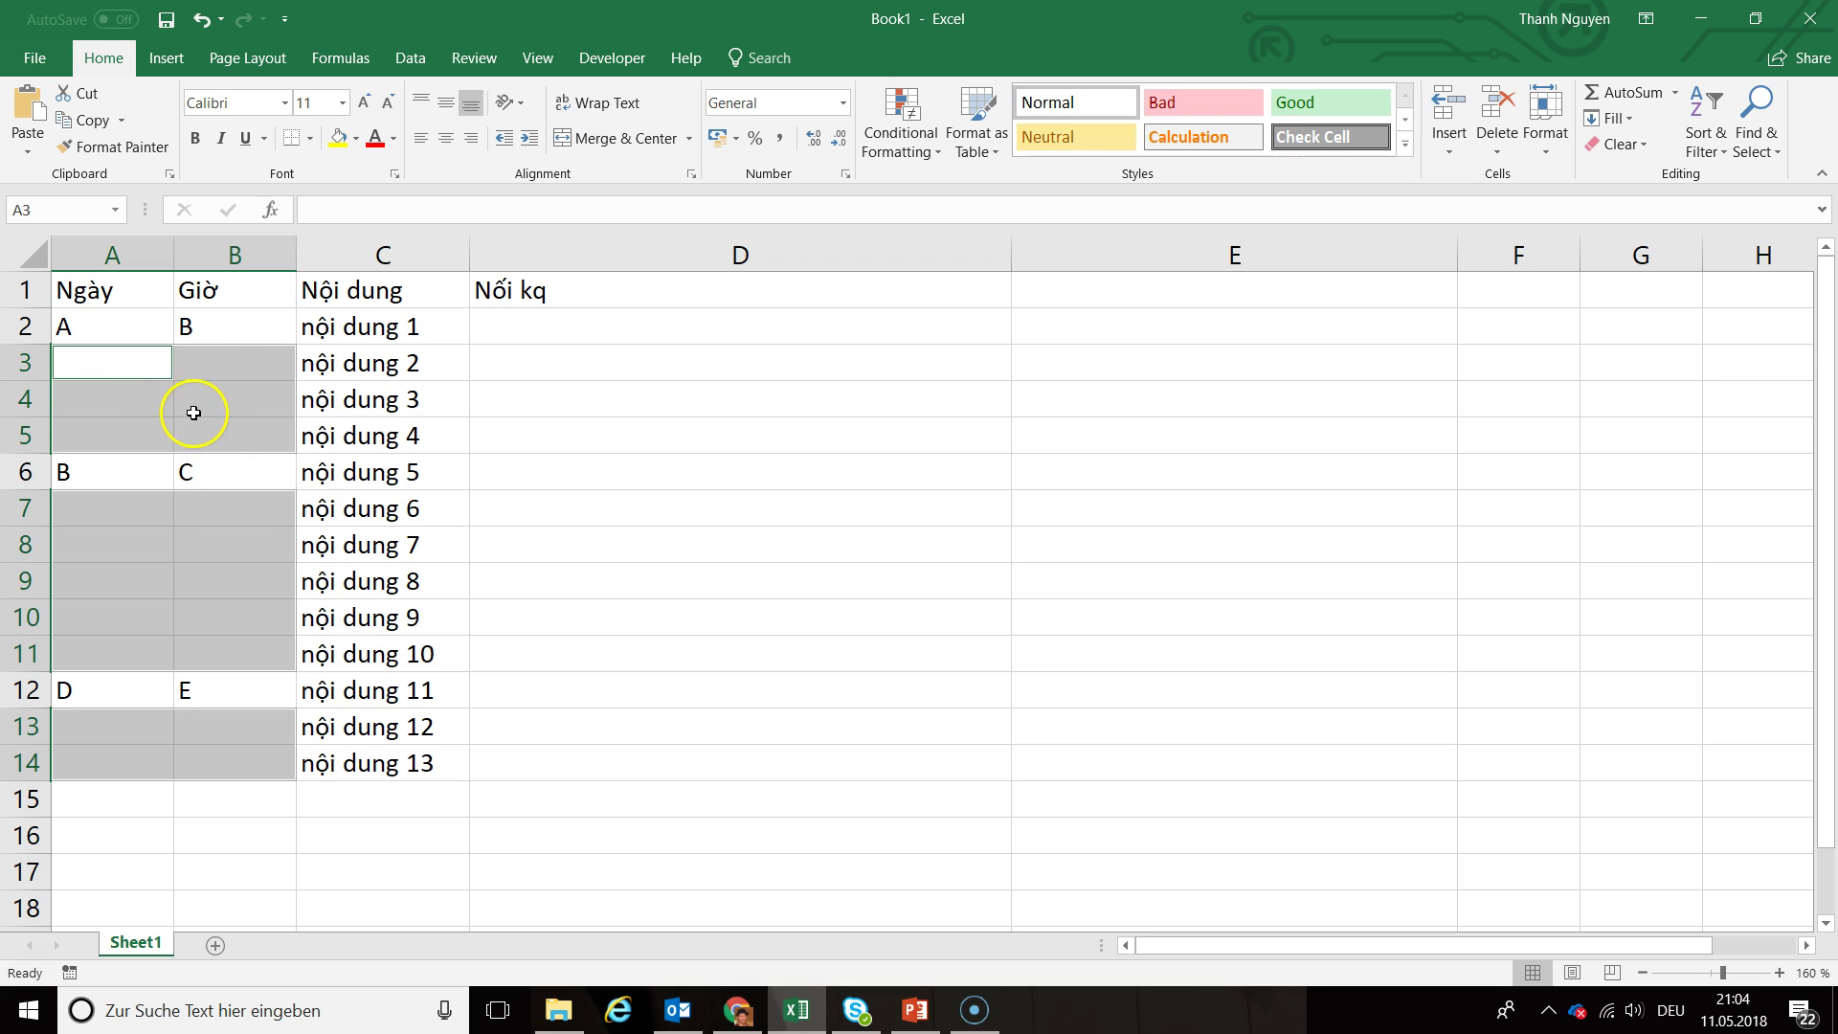
- Fill all selected blank Ngày and Giờ cells with =A2 using Ctrl+Enter
left_click(346, 206)
type("=")
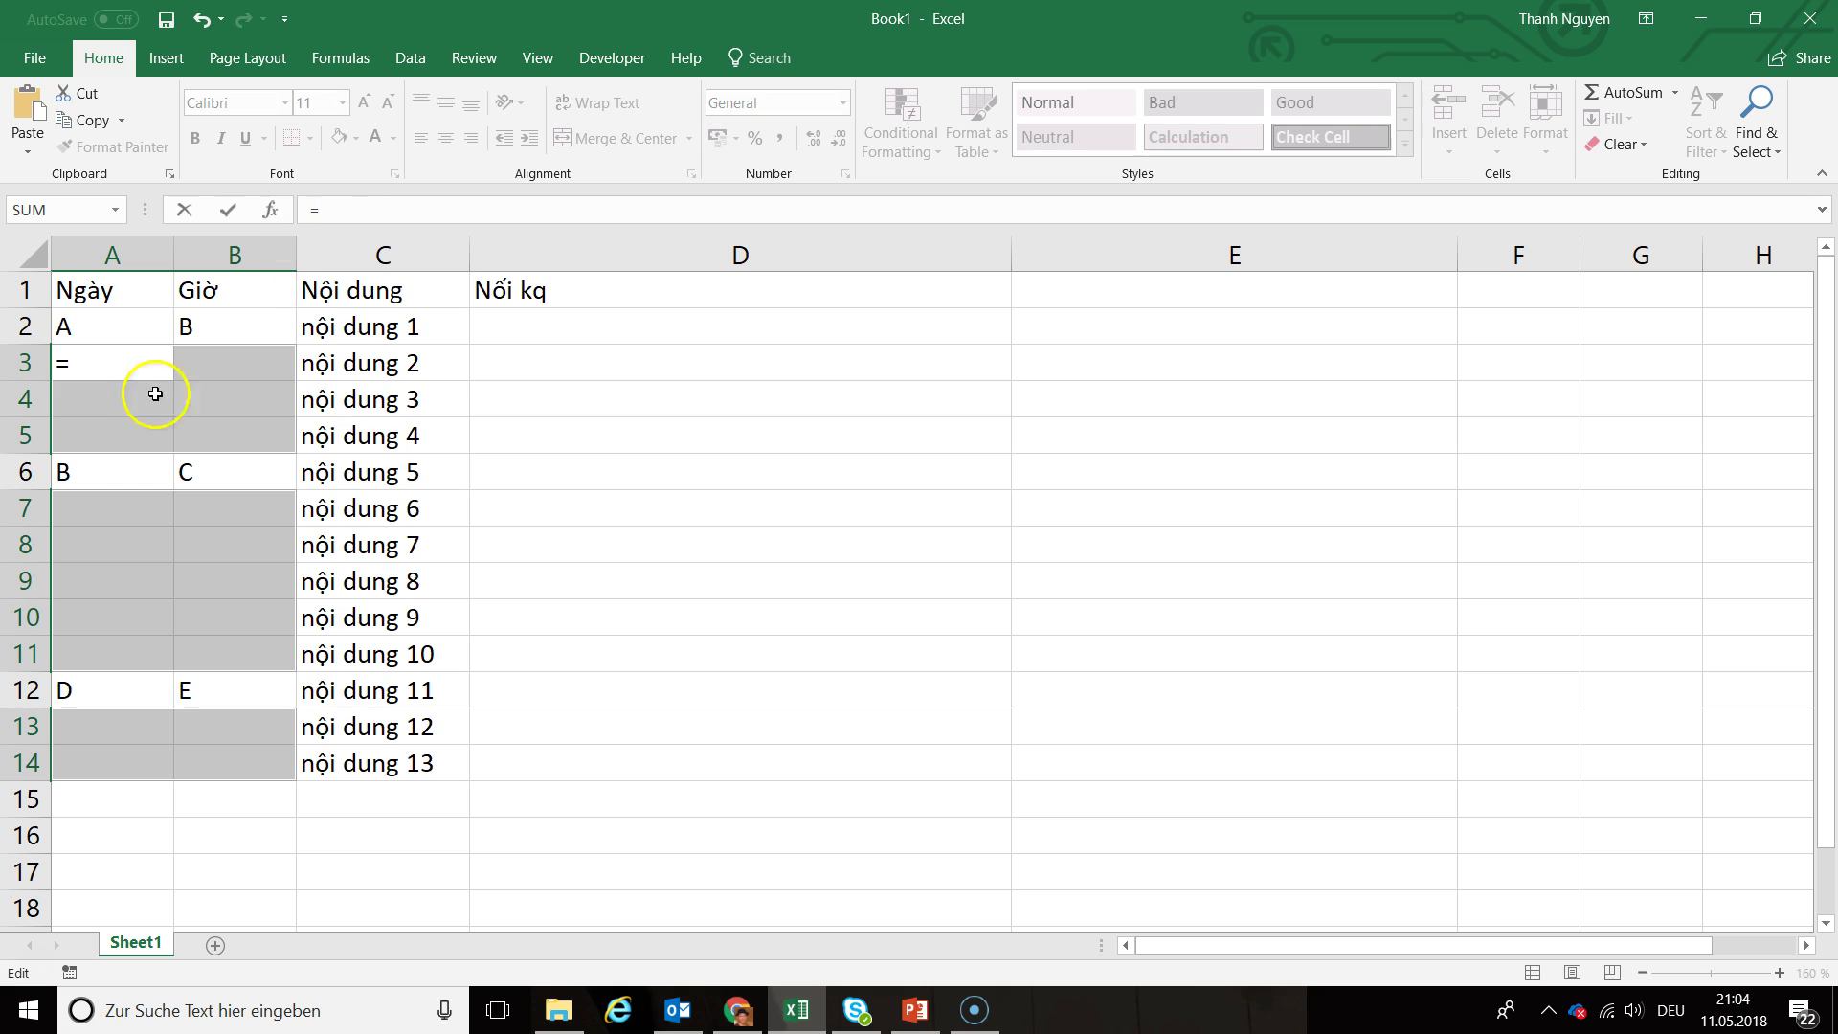
left_click(114, 327)
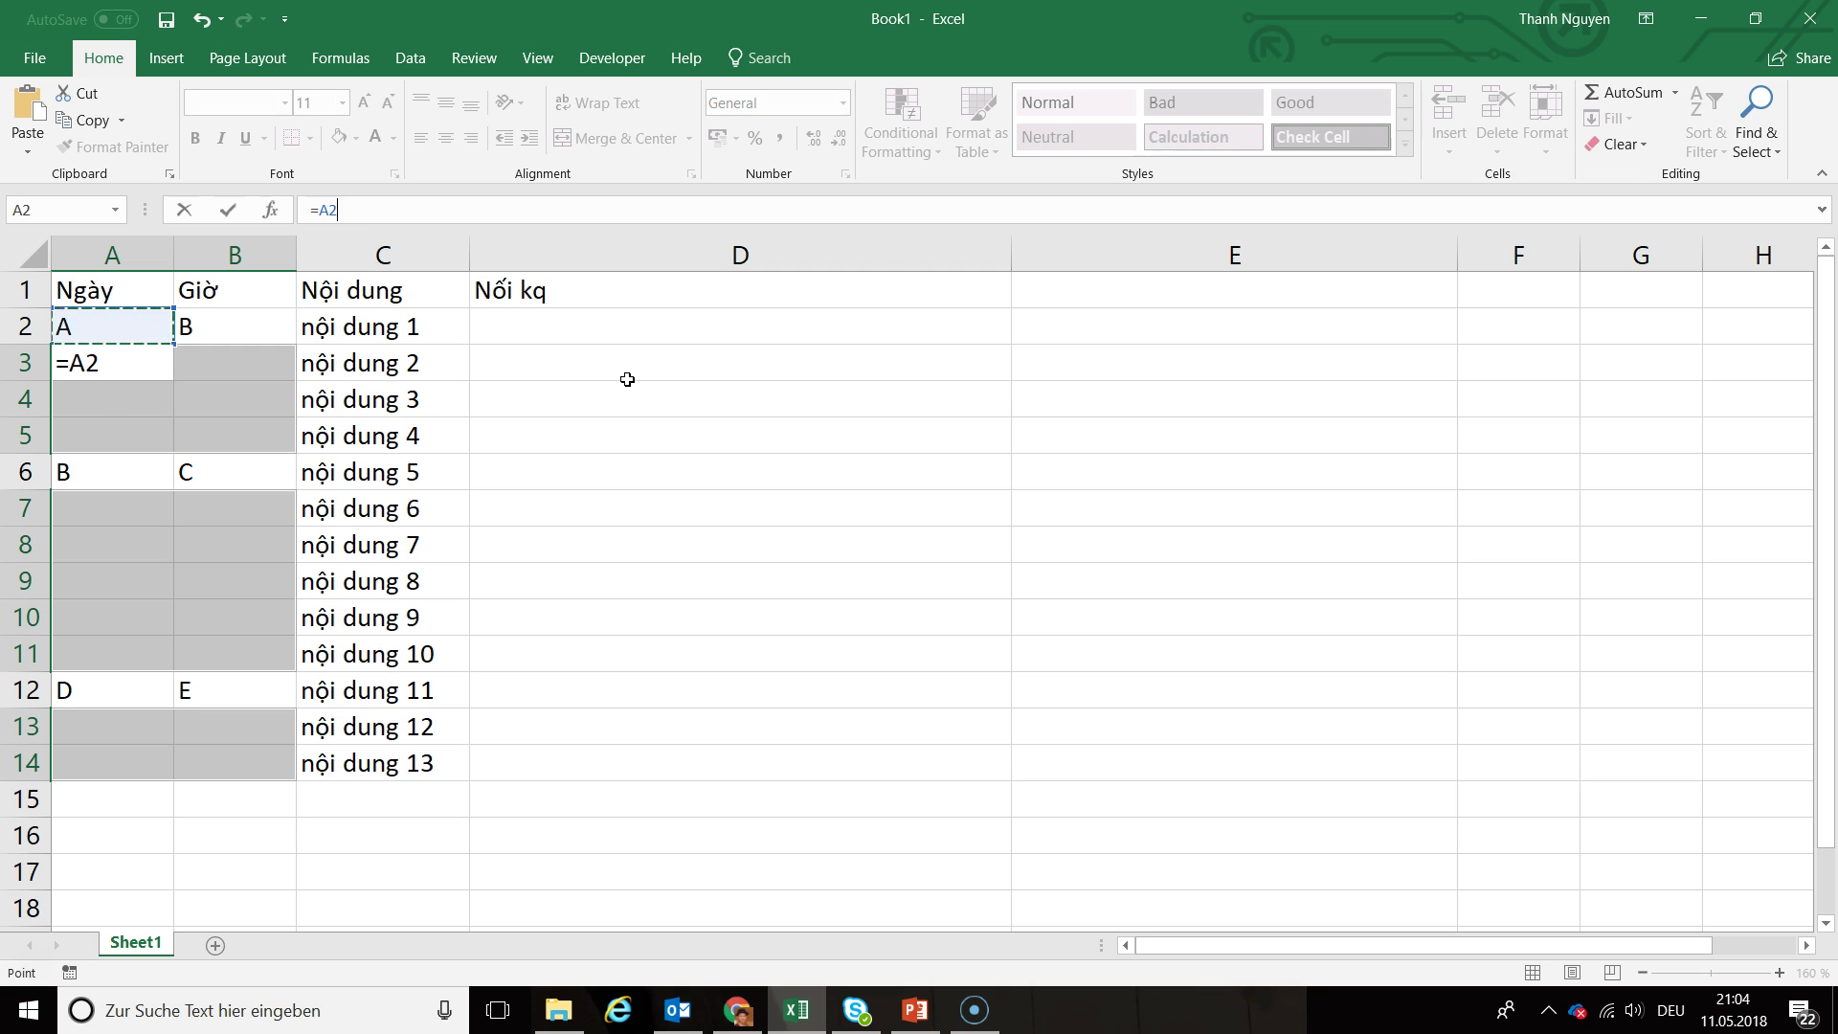
key("ctrl+Return")
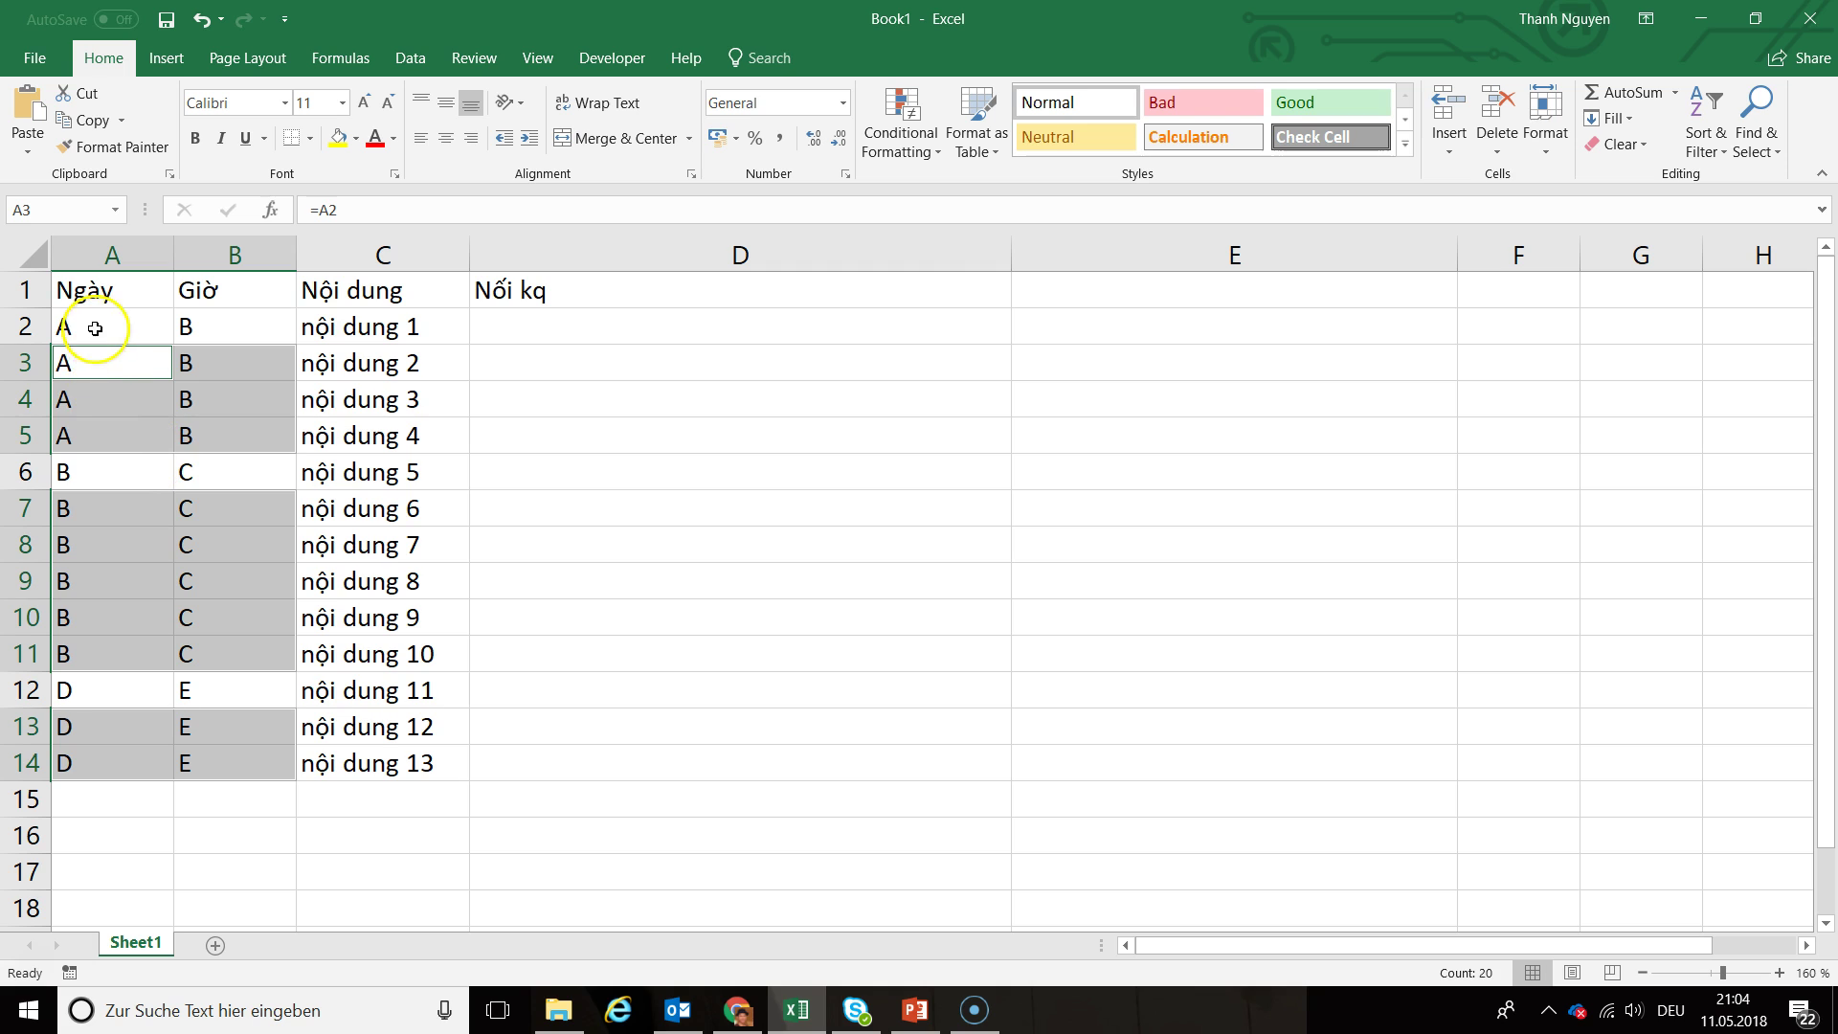
- Copy A2:B14, paste it back as values over the formulas, and cancel the copy marquee
left_click_drag(101, 325, 101, 435)
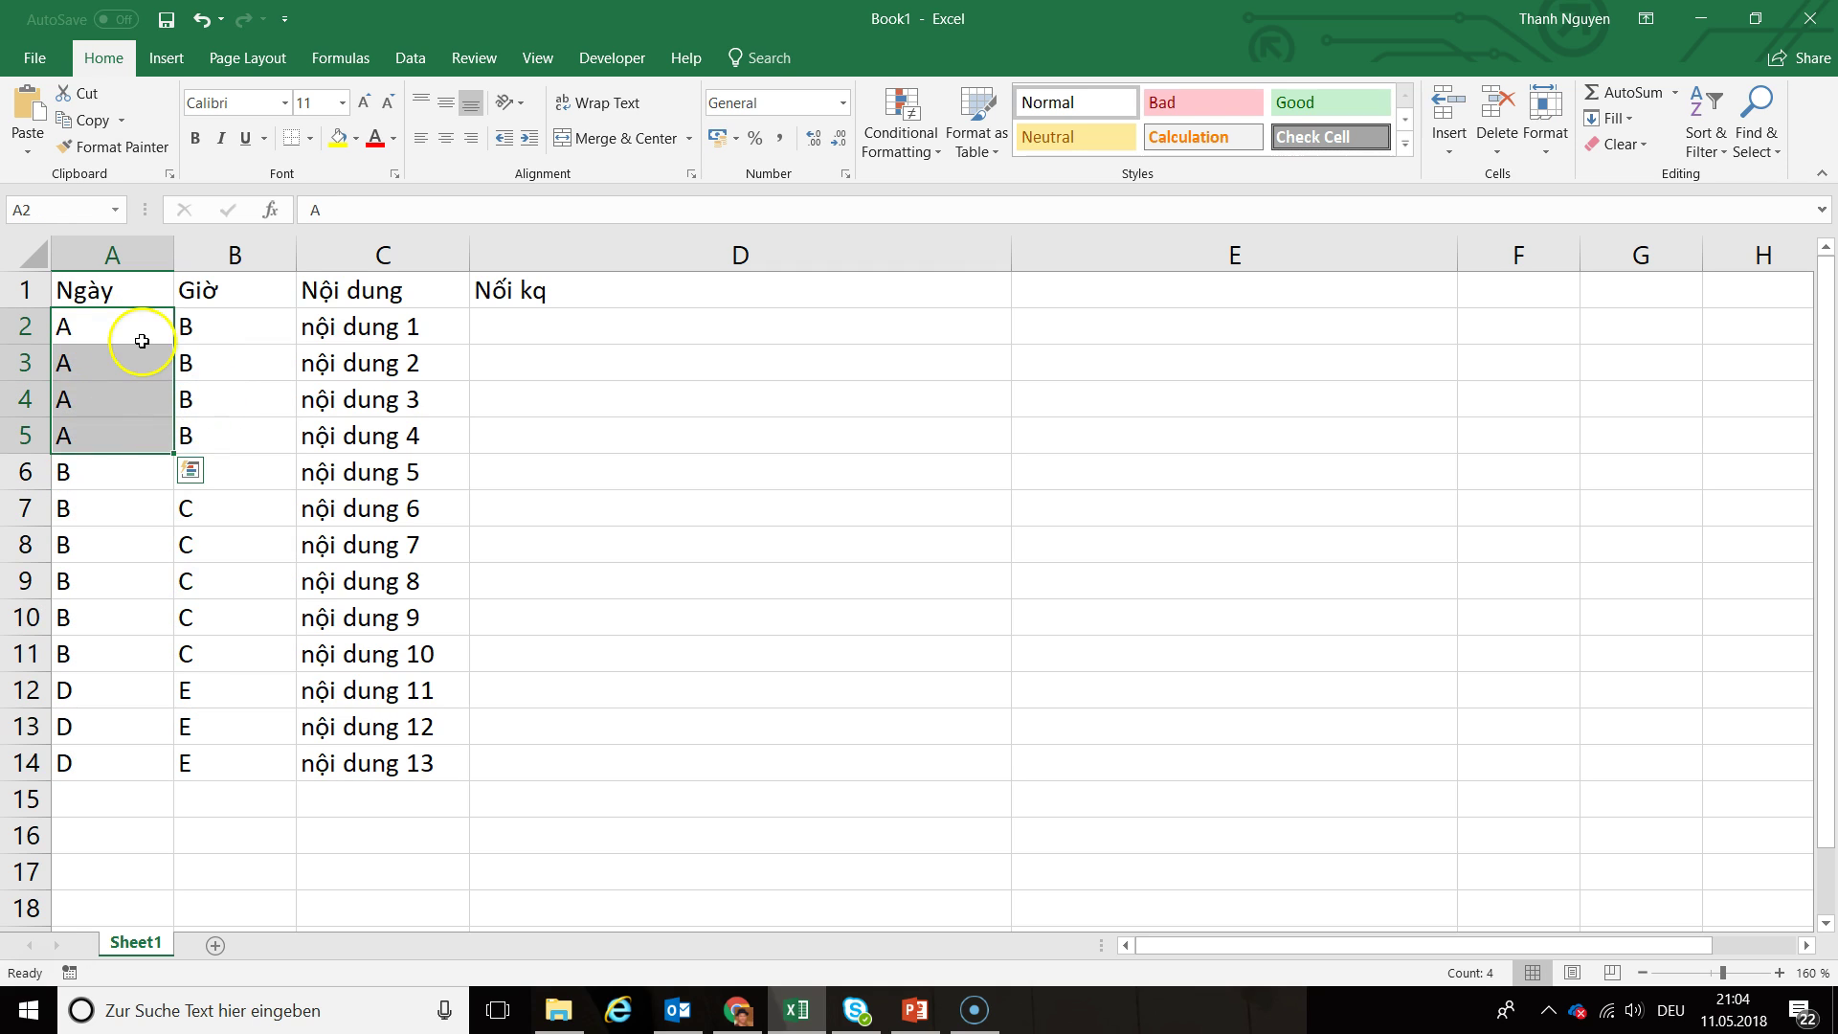
left_click_drag(144, 331, 220, 763)
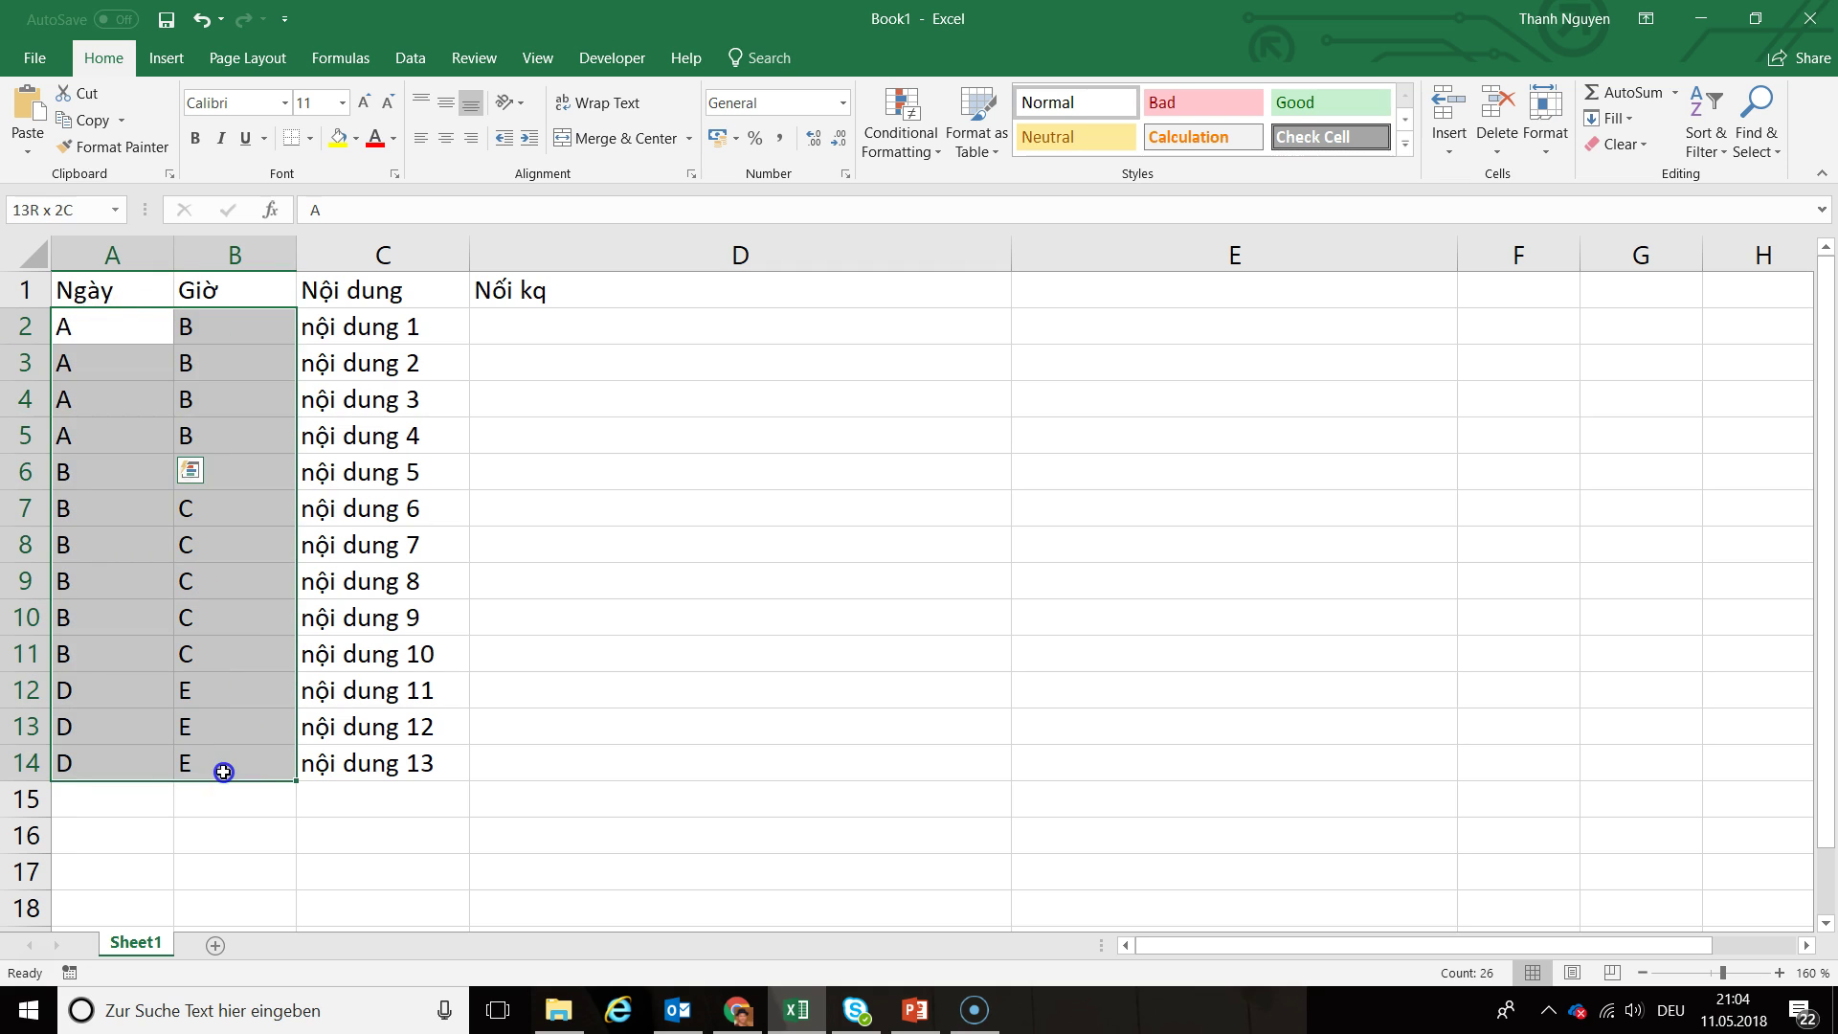
right_click(230, 330)
left_click(271, 371)
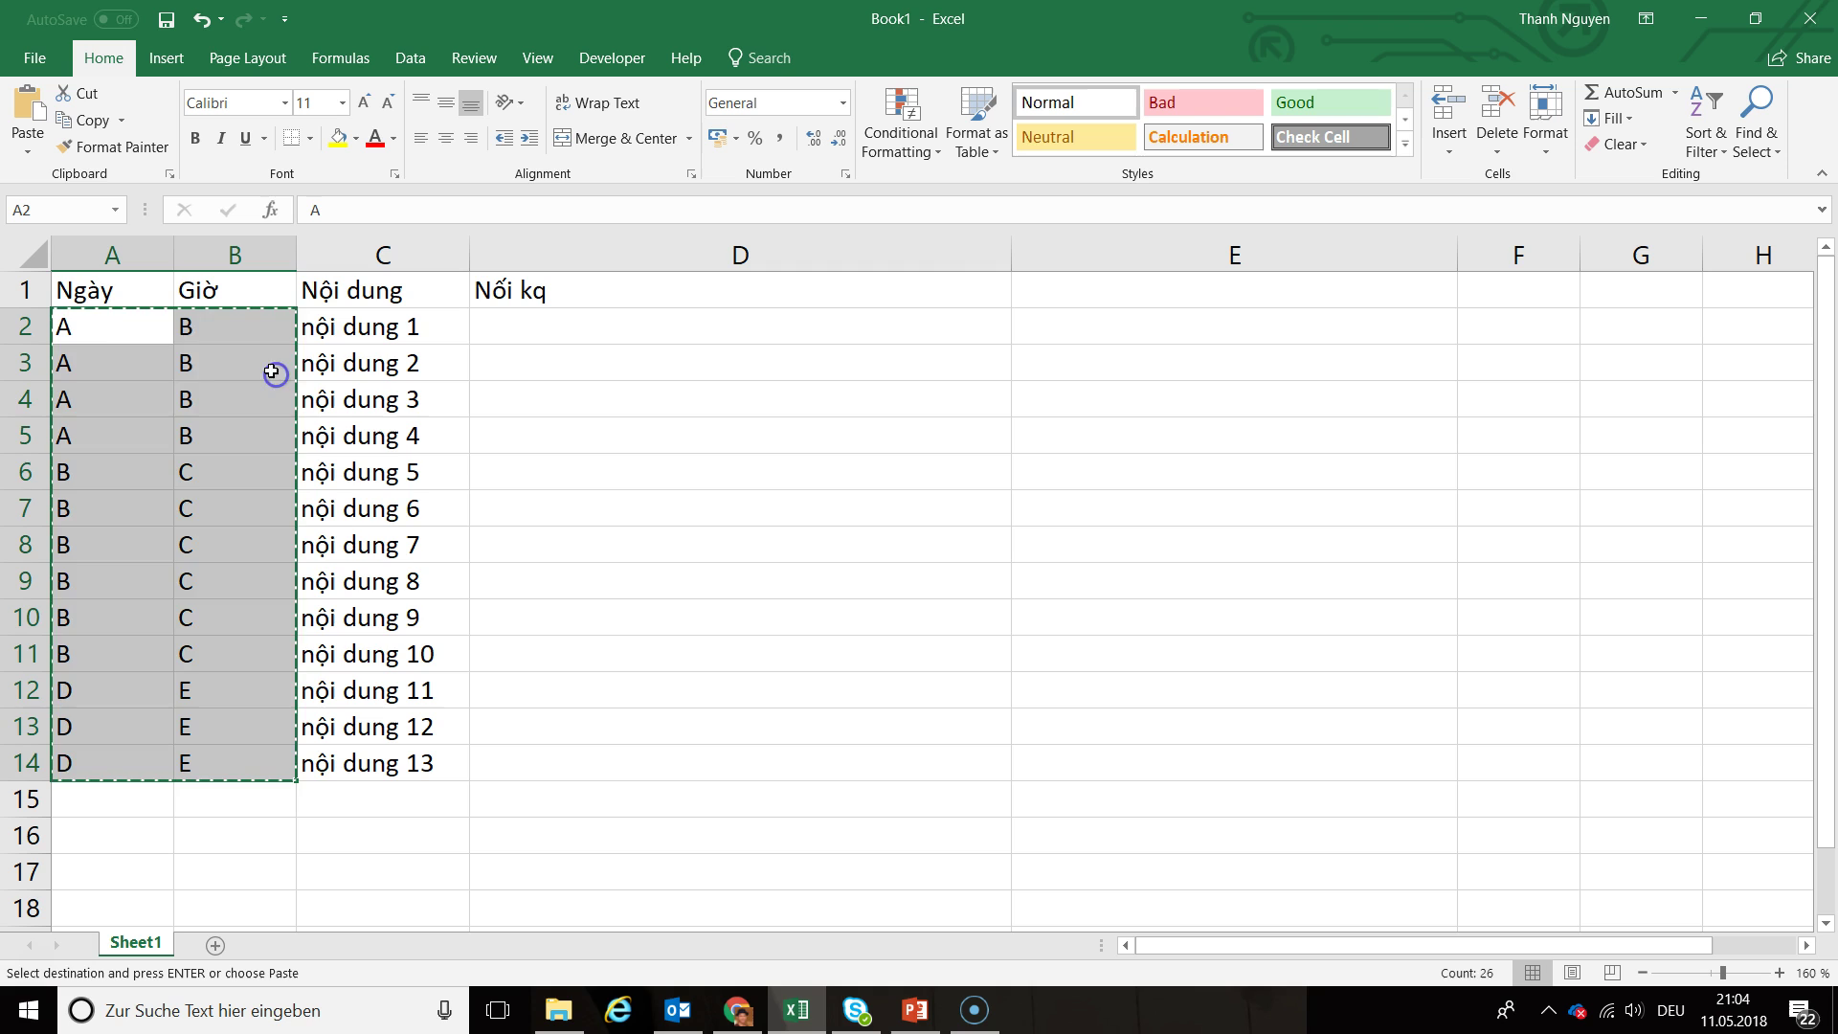
left_click(126, 325)
right_click(134, 328)
left_click(227, 439)
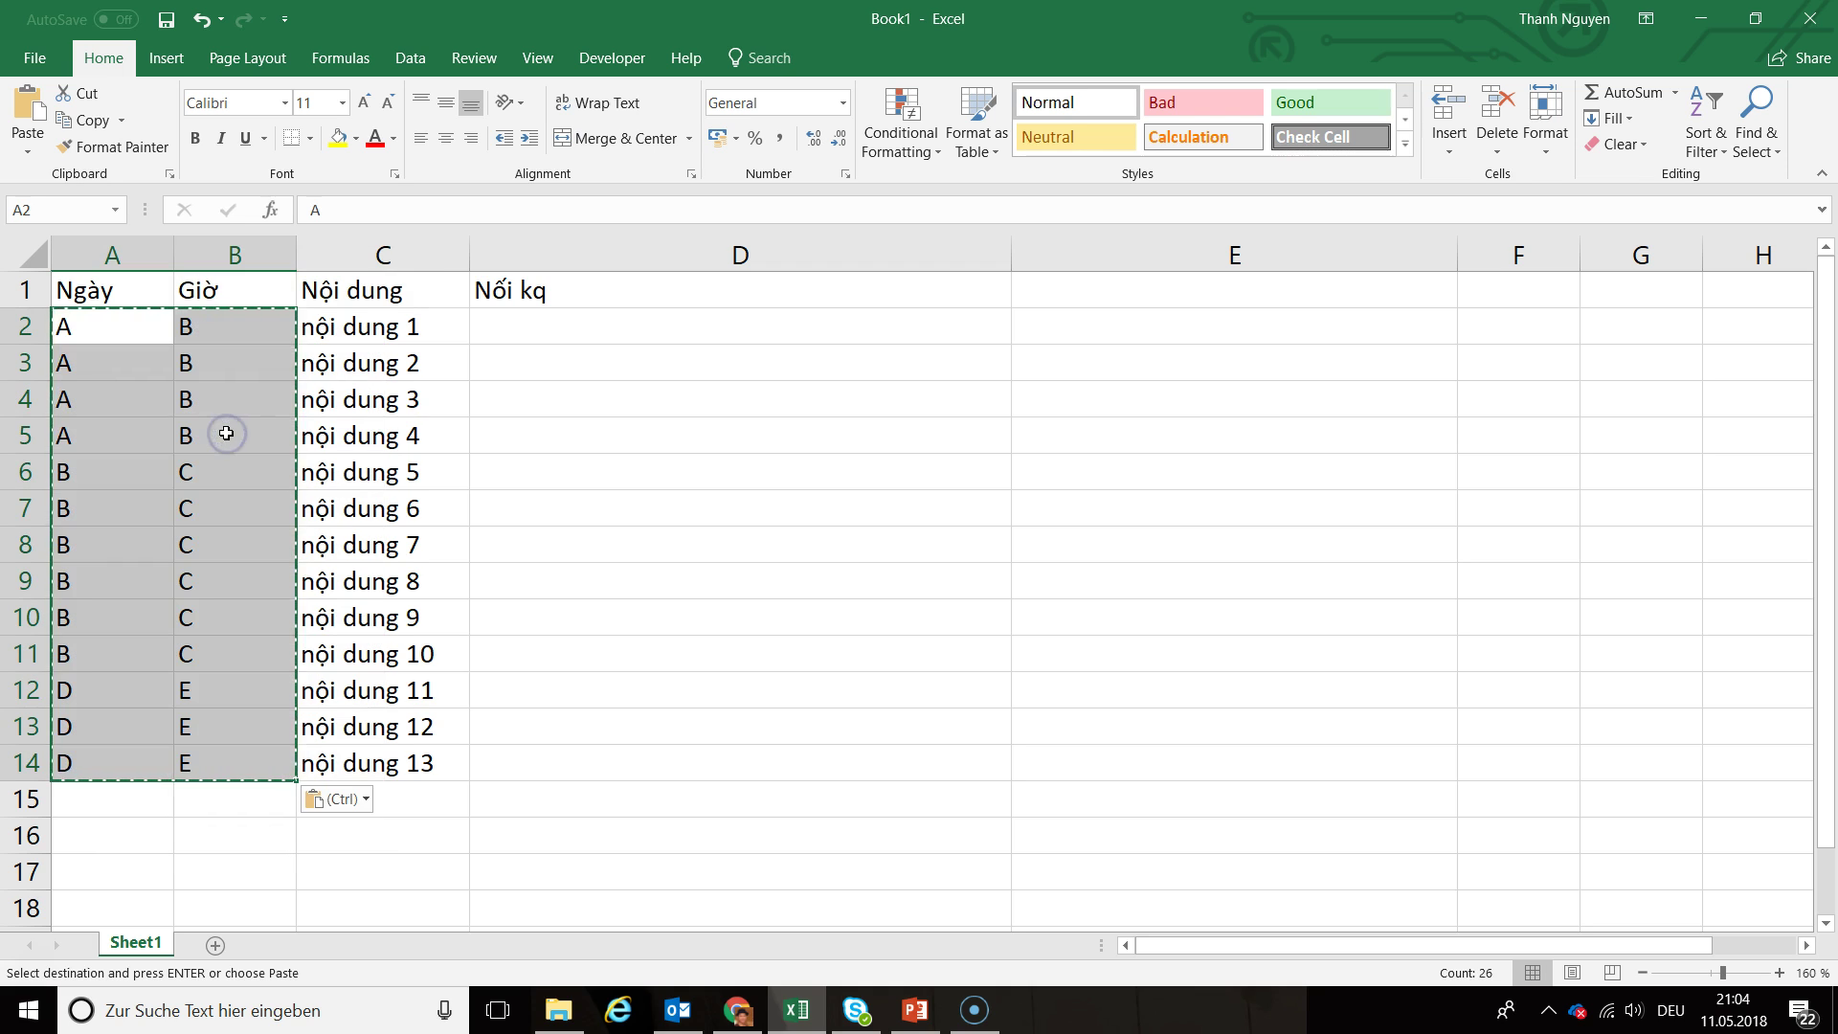
key("Escape")
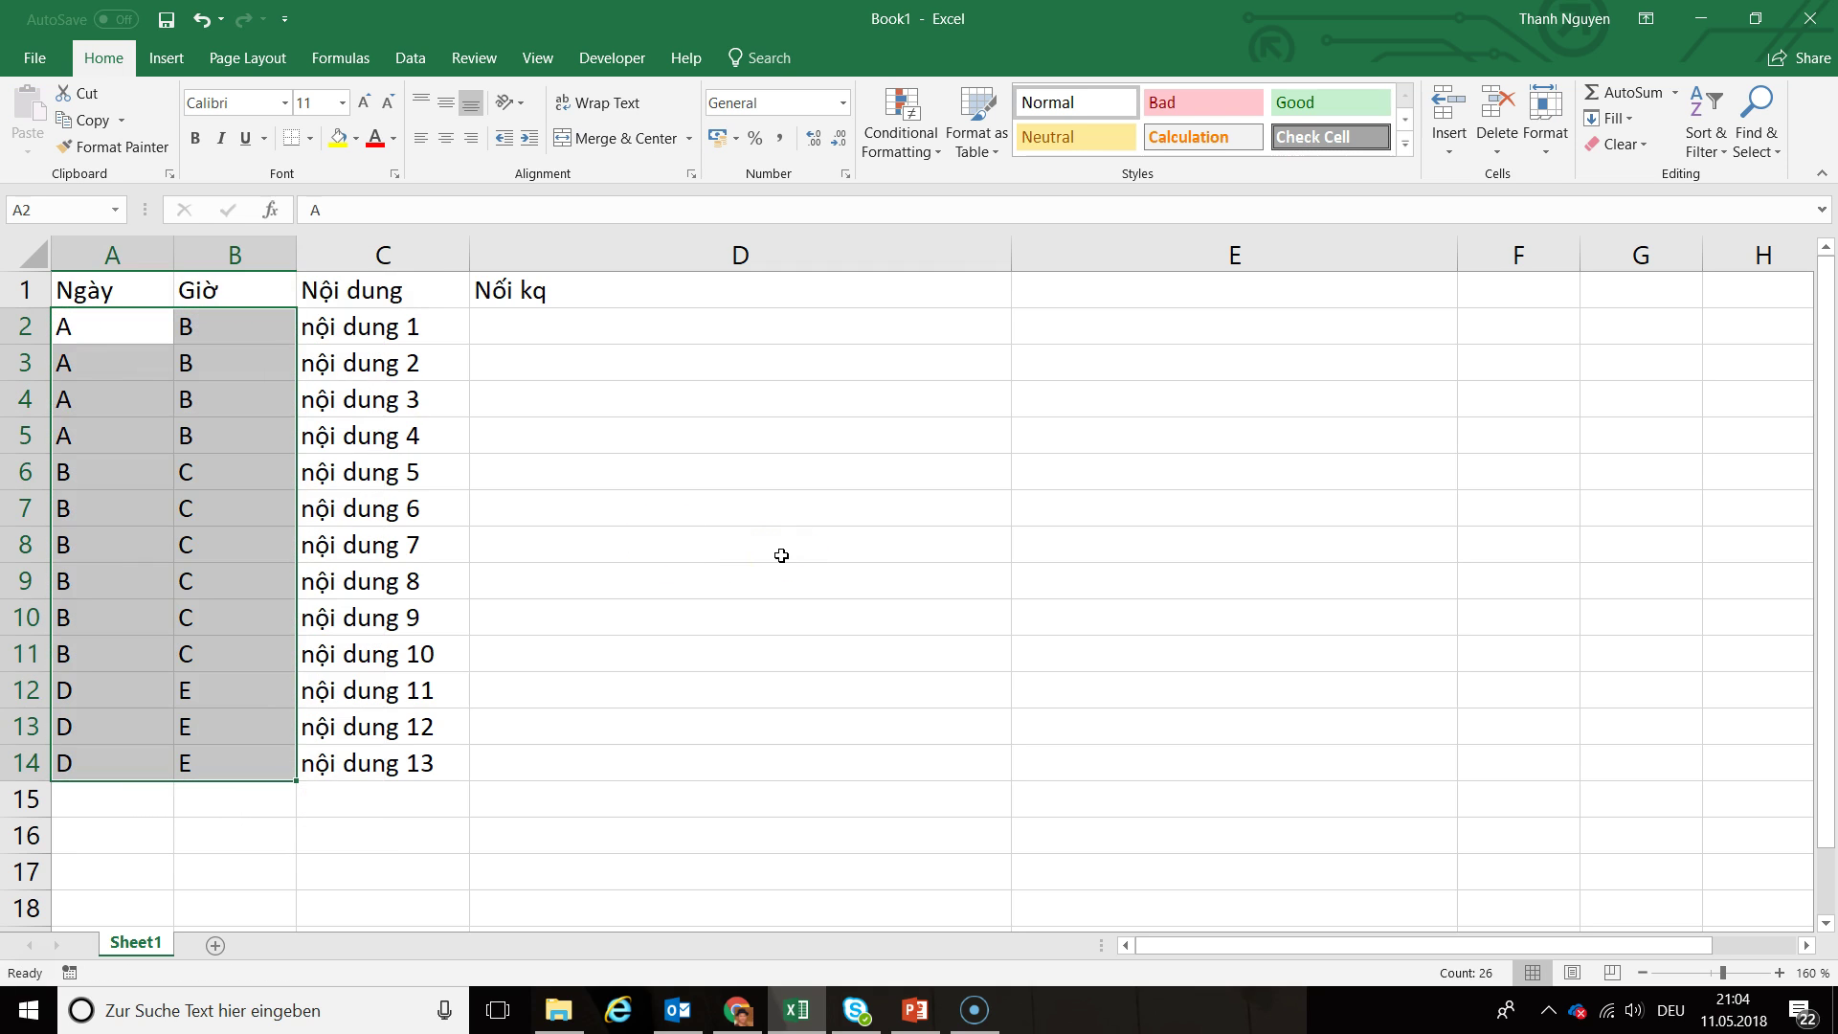
left_click(1127, 290)
- In D2, begin typing the formula =IF(A2<>A1;C2;D1 for Nối kq
left_click(1112, 333)
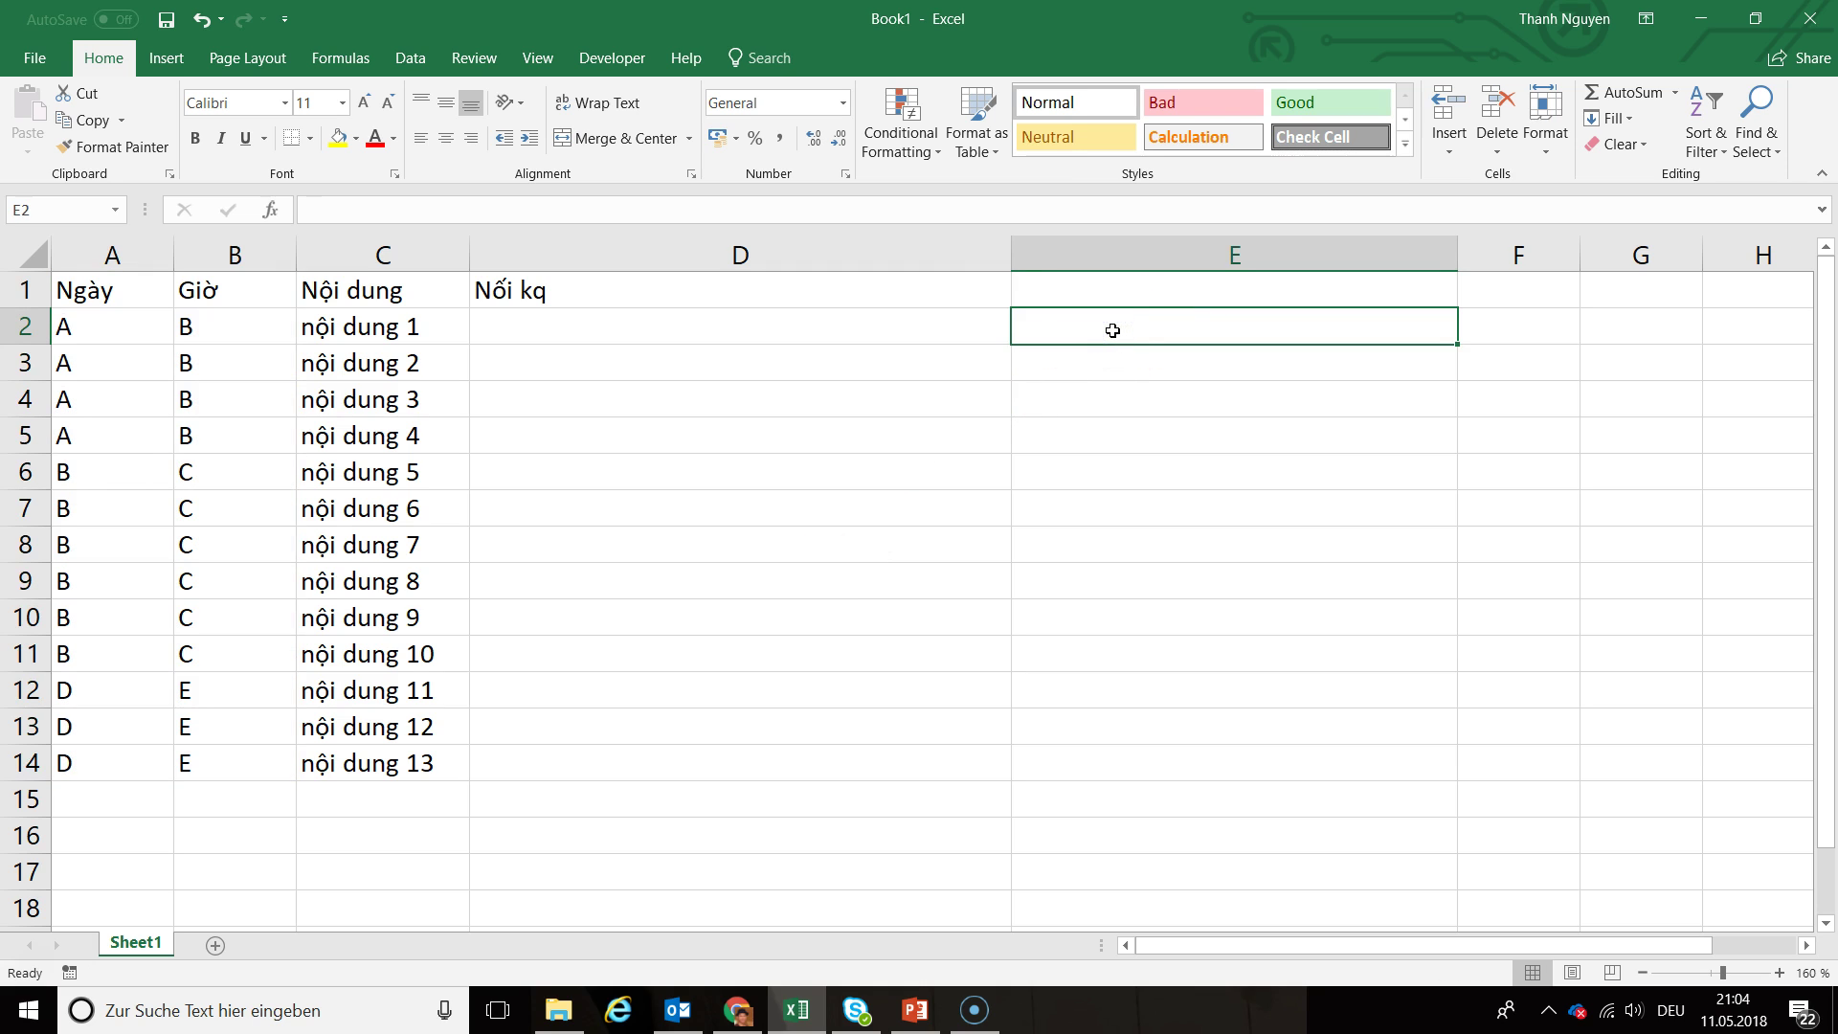
left_click(627, 324)
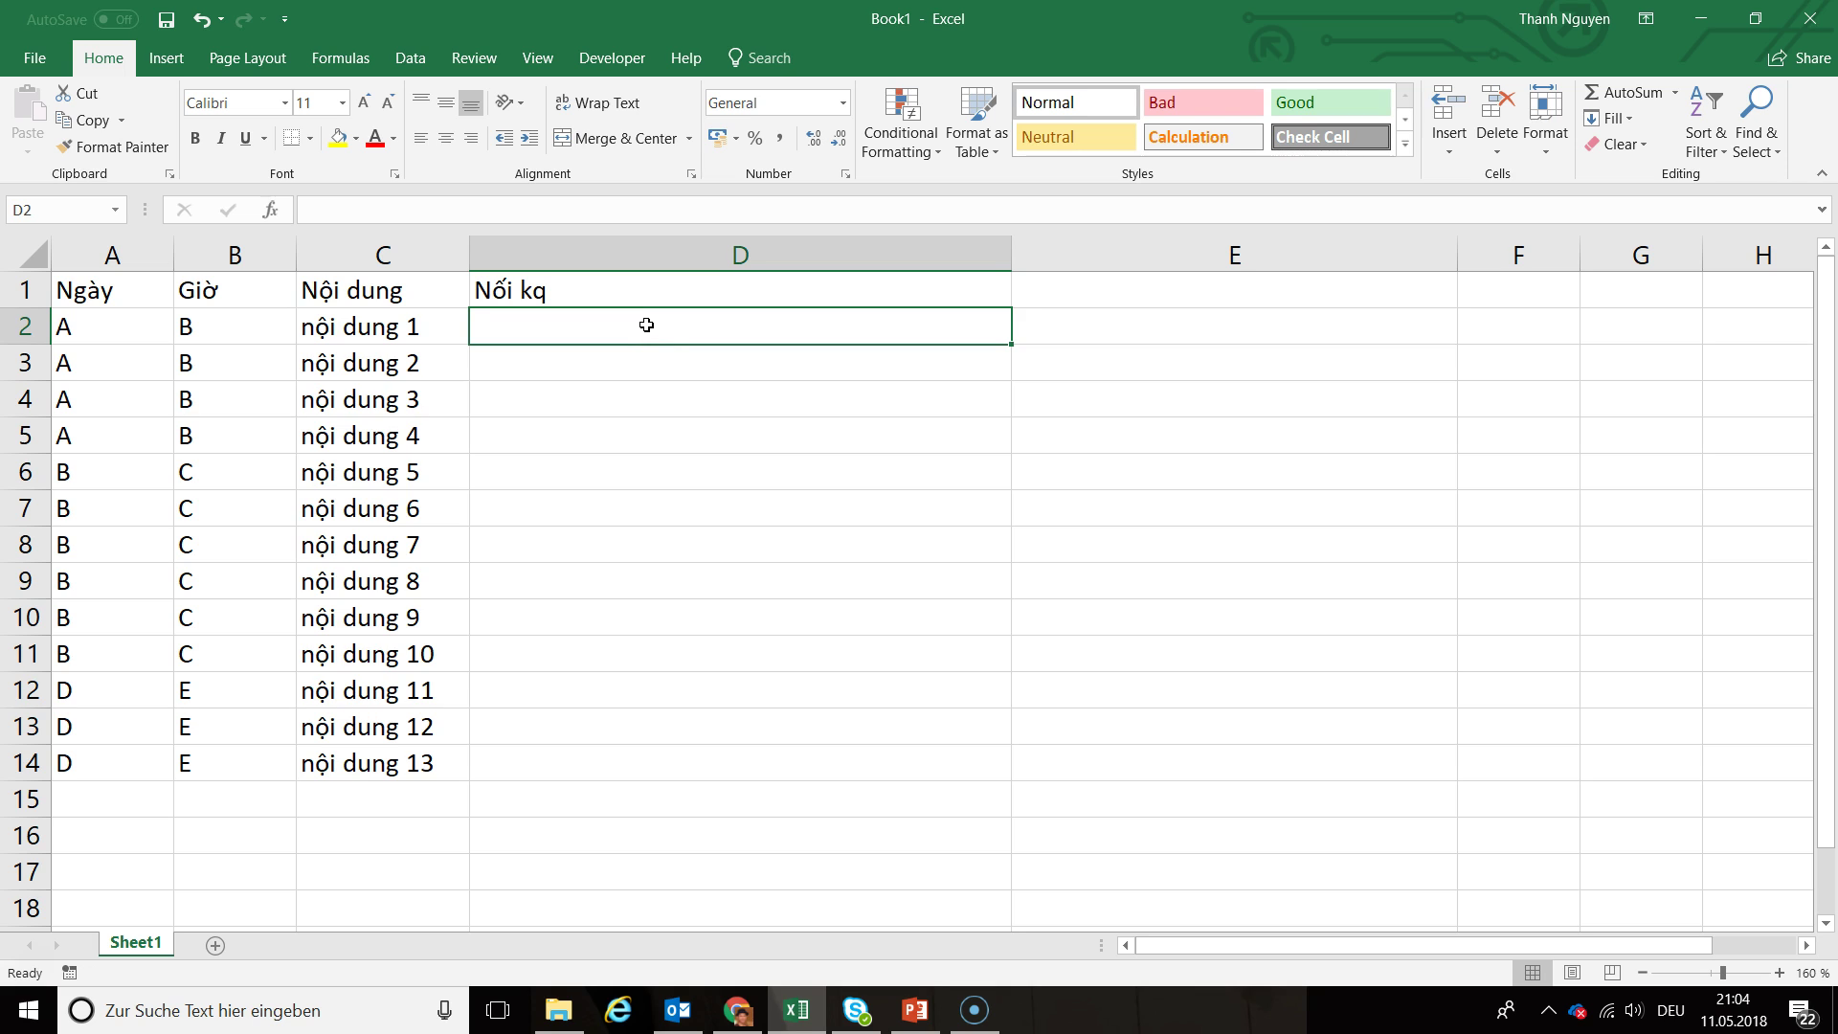
type("=")
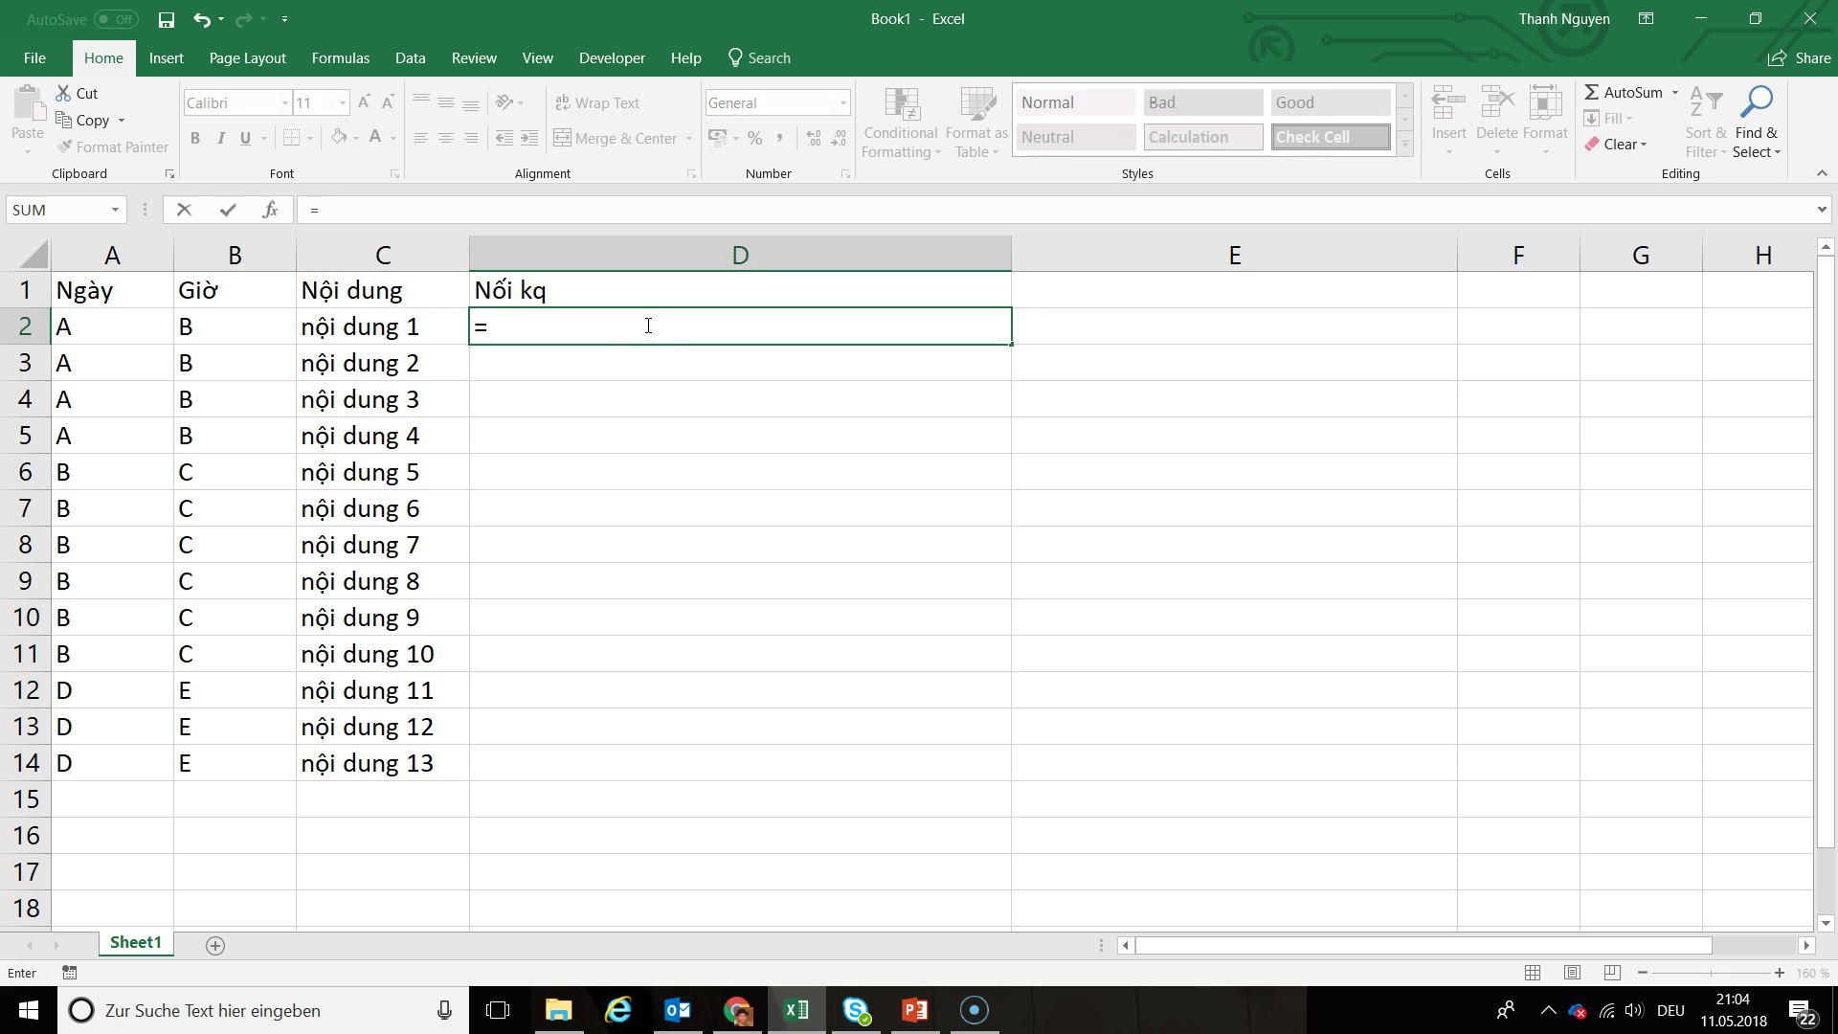
type("if")
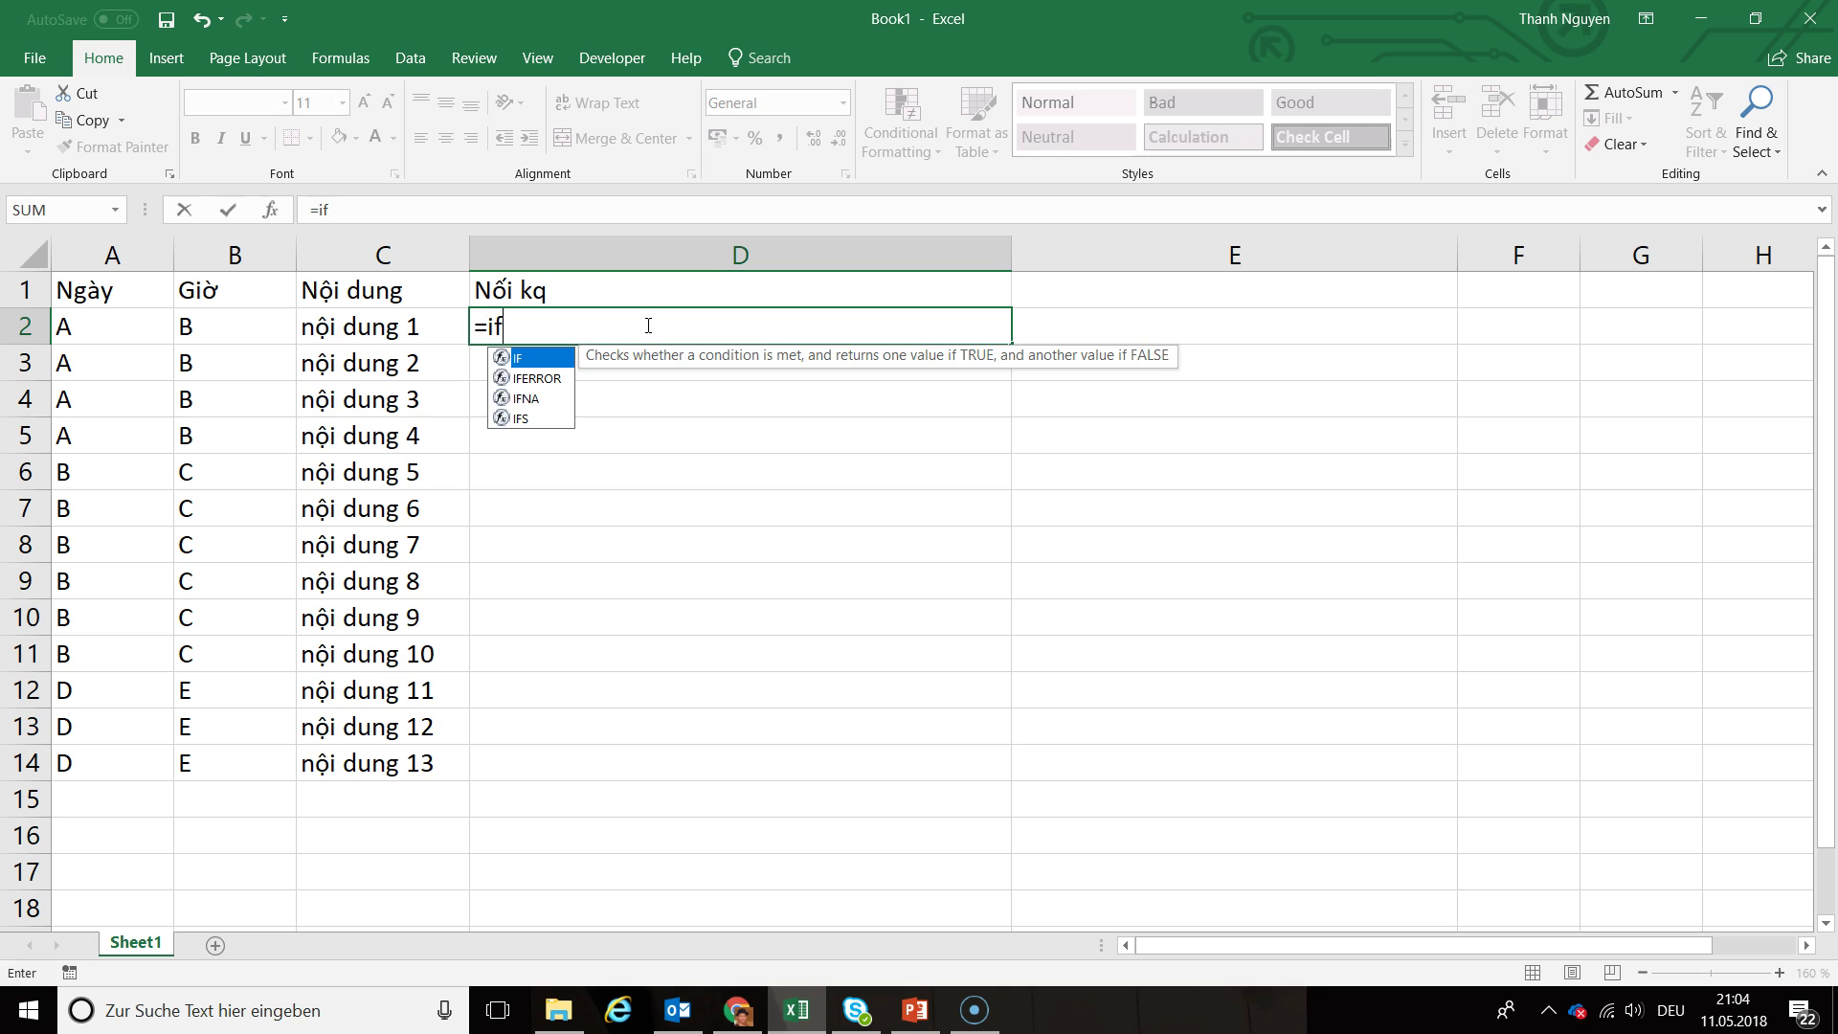
type("(")
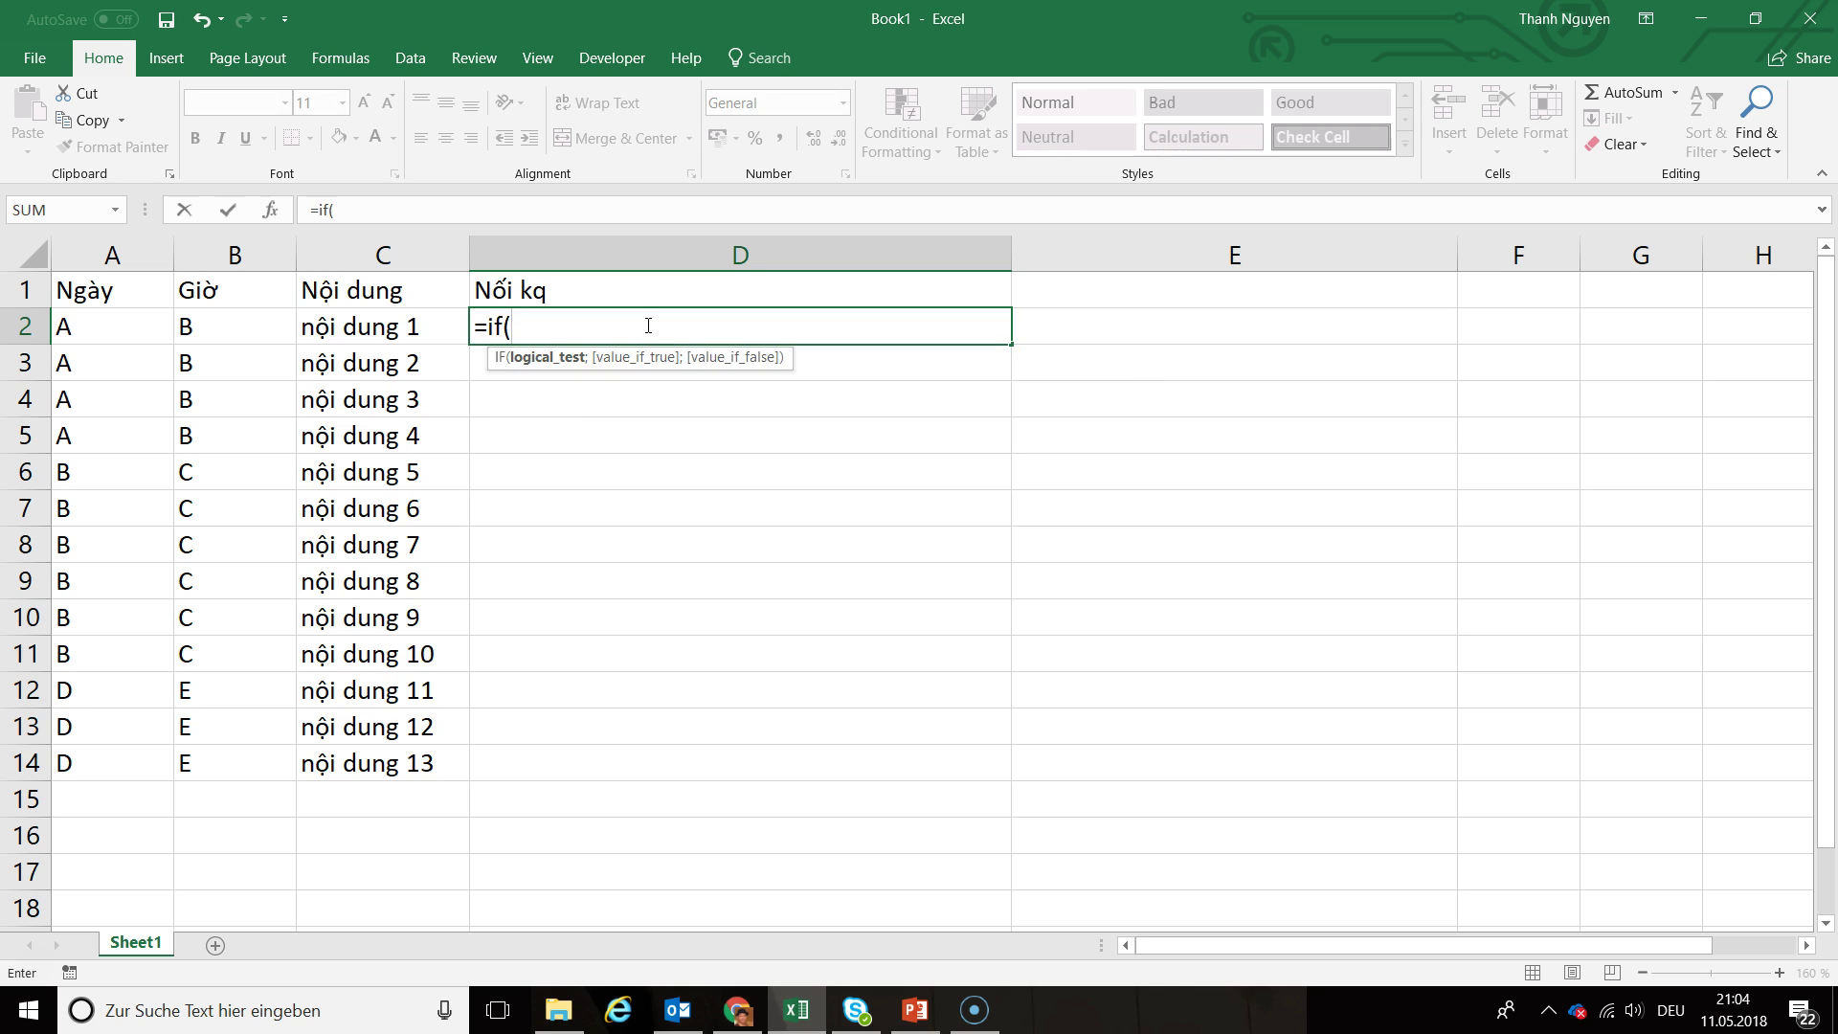
left_click(121, 327)
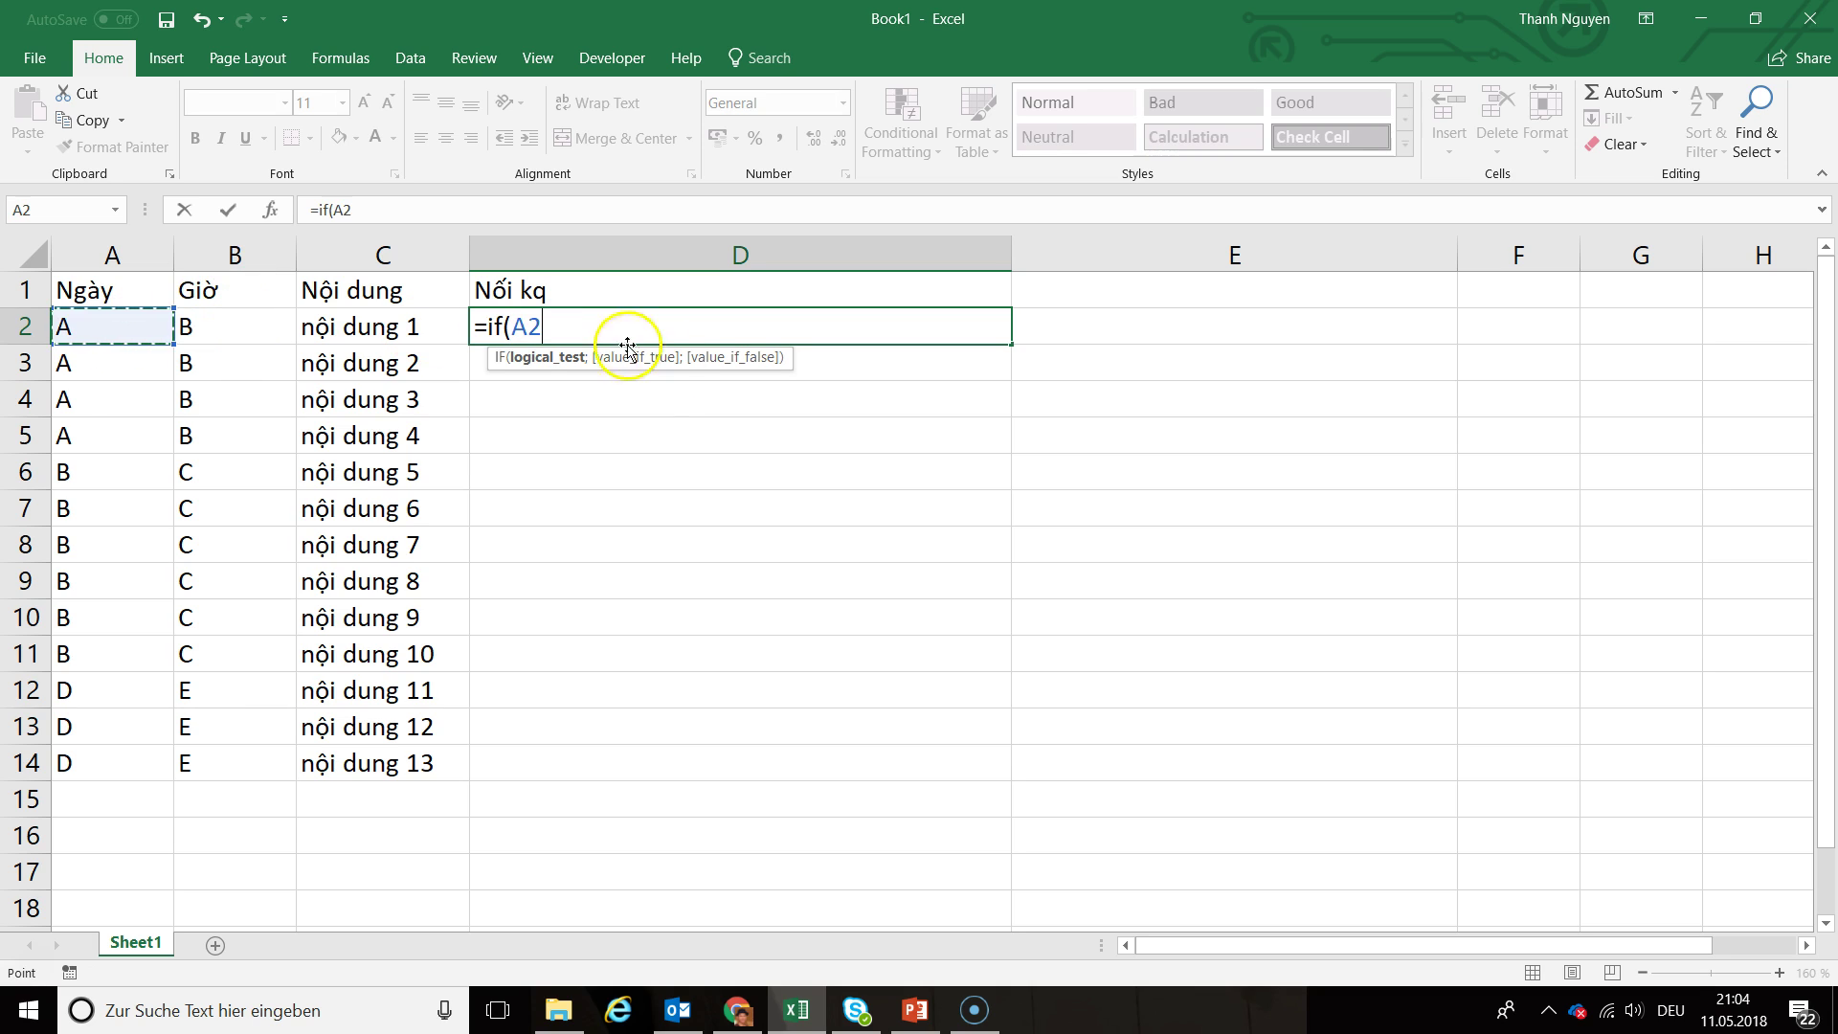
type("<>A")
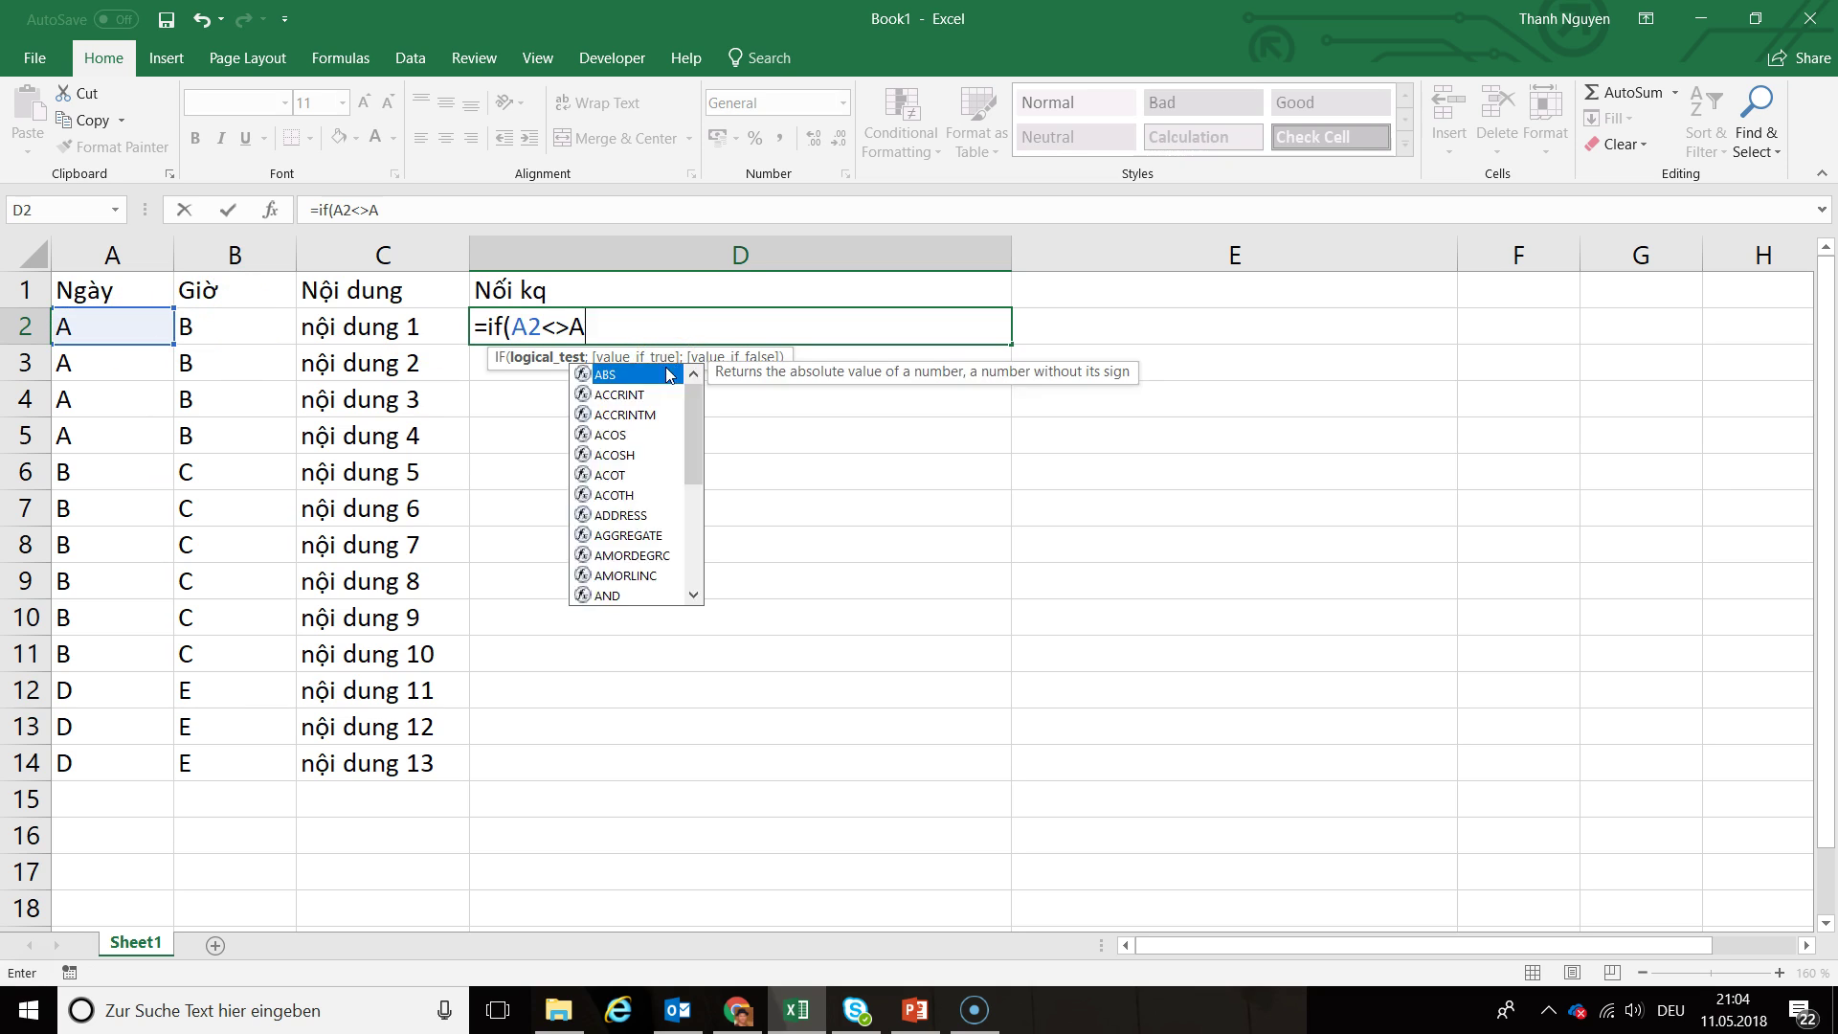
type("1;")
left_click(629, 326)
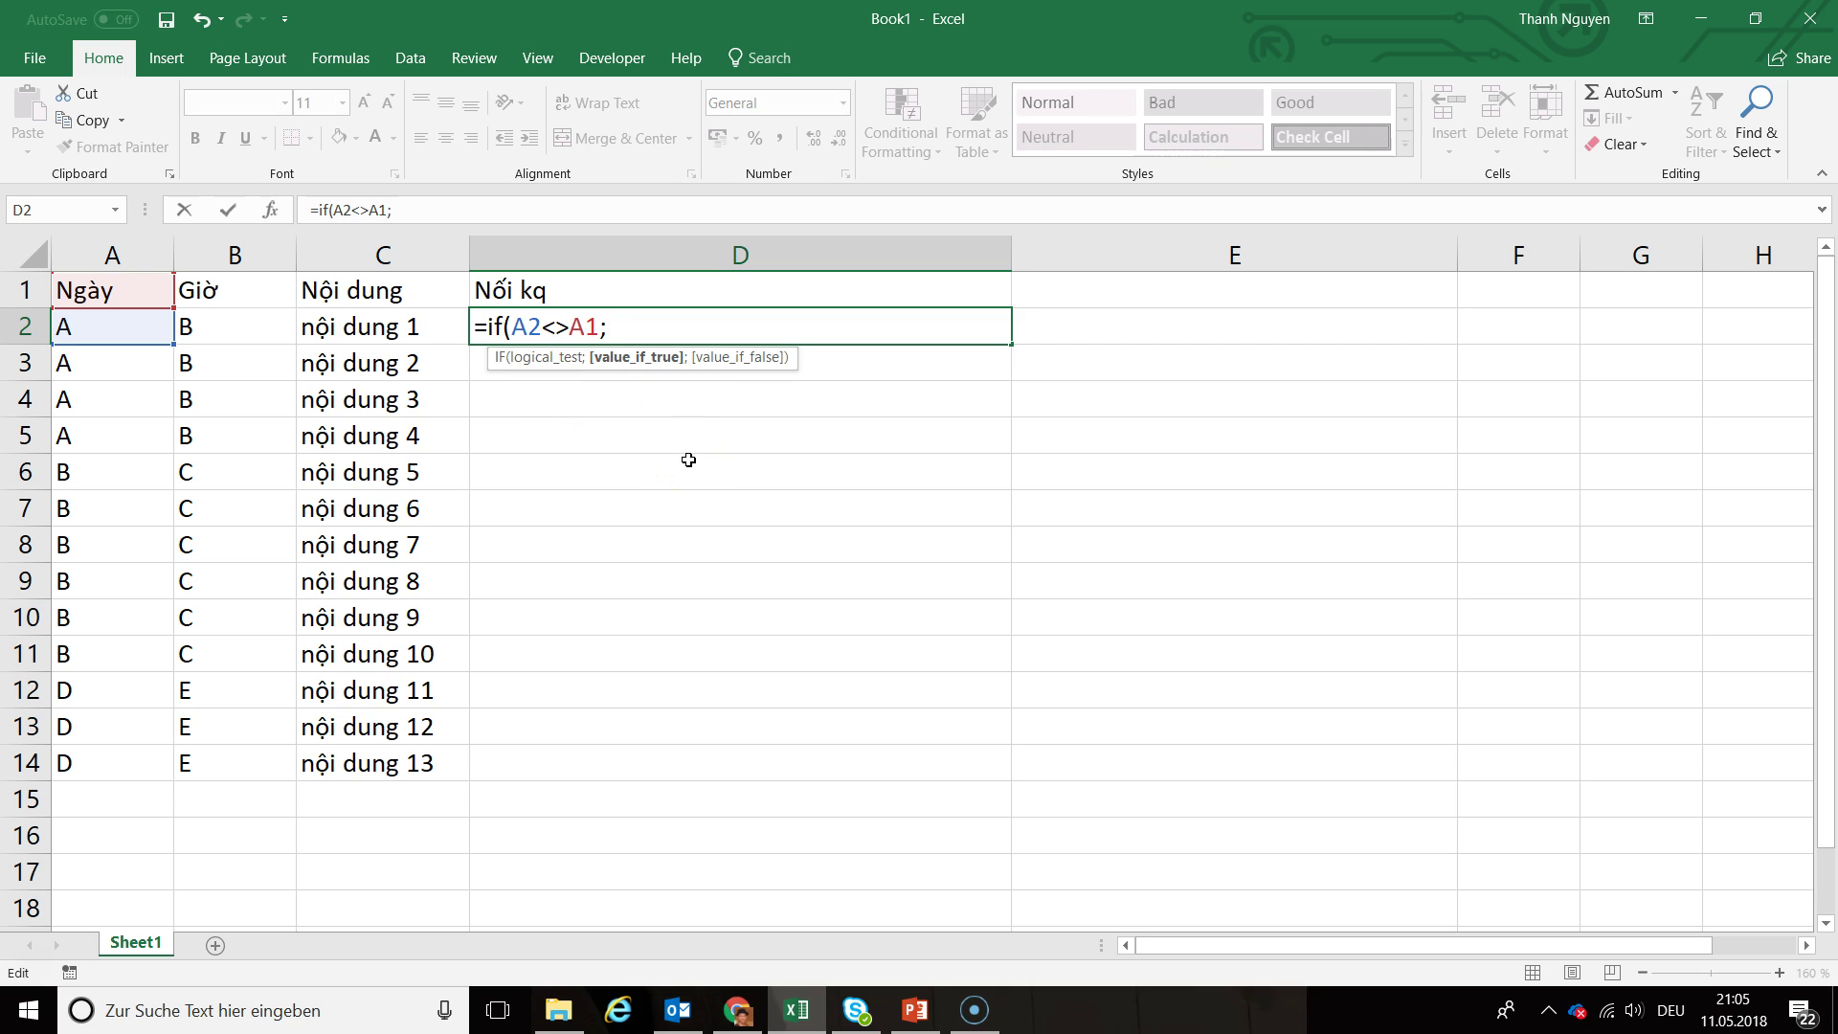
type("C2;")
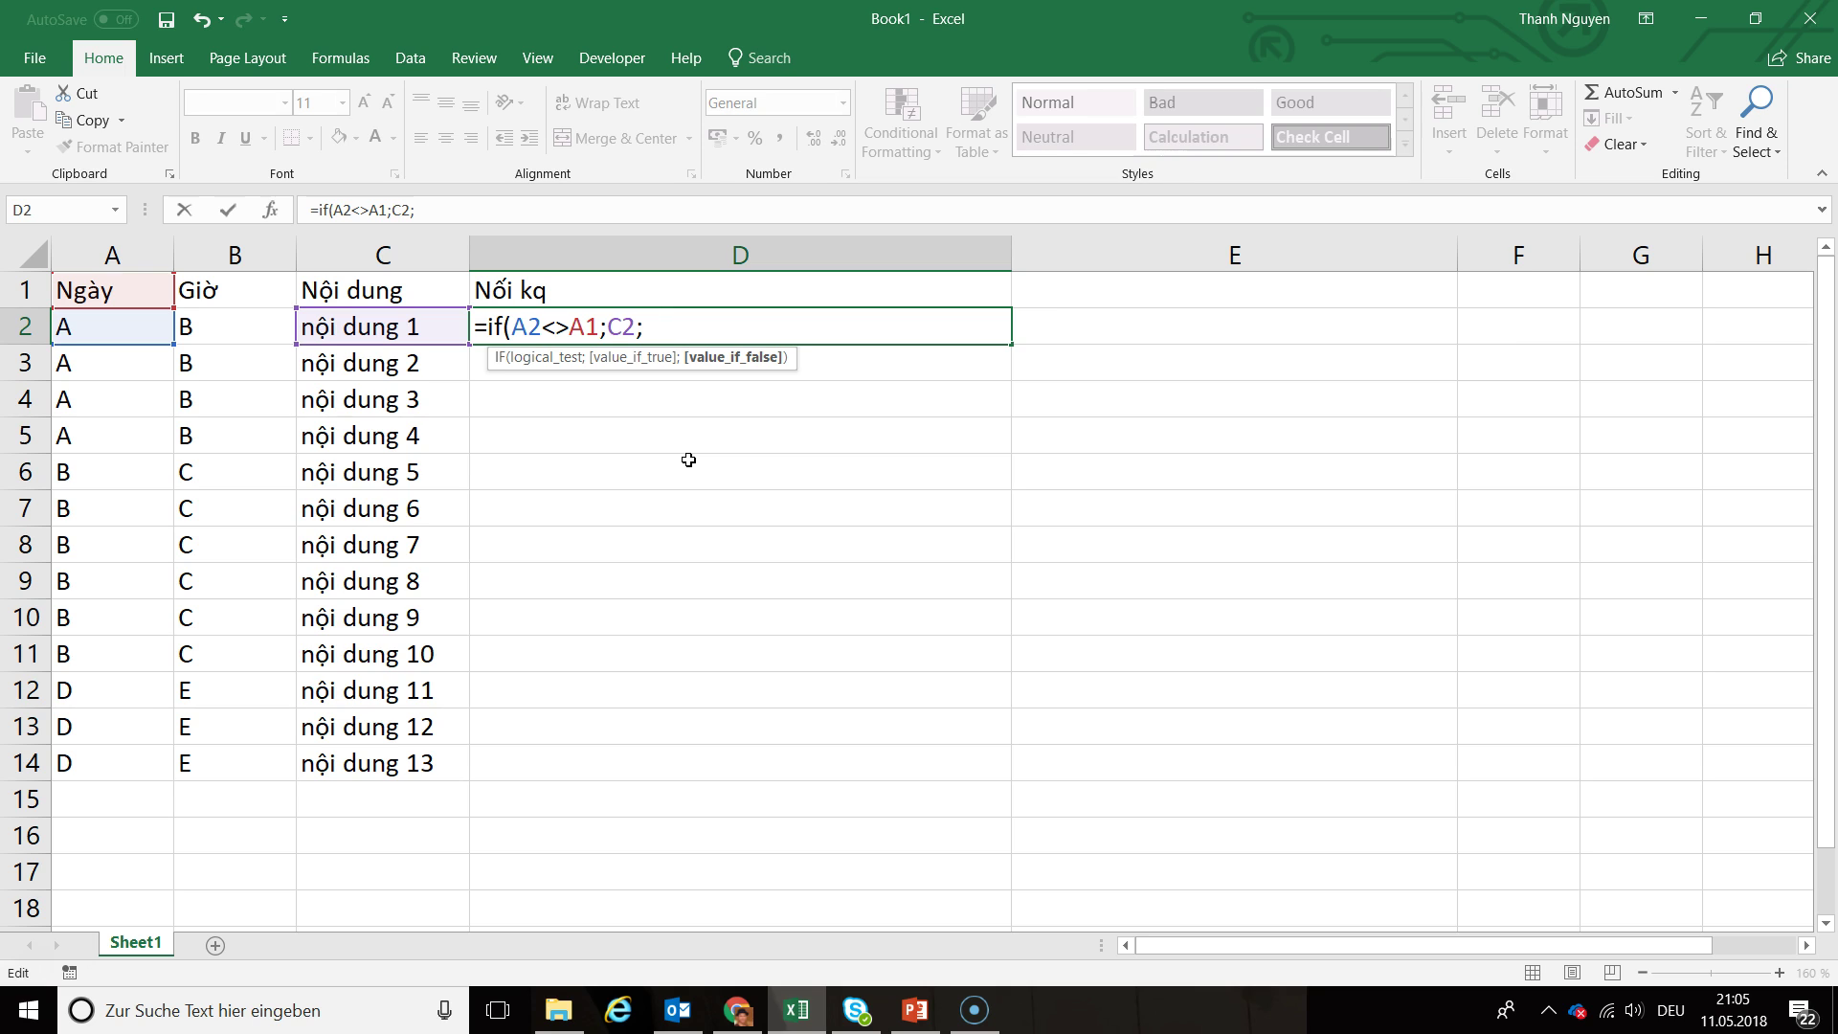
type("D1 & \" \" &")
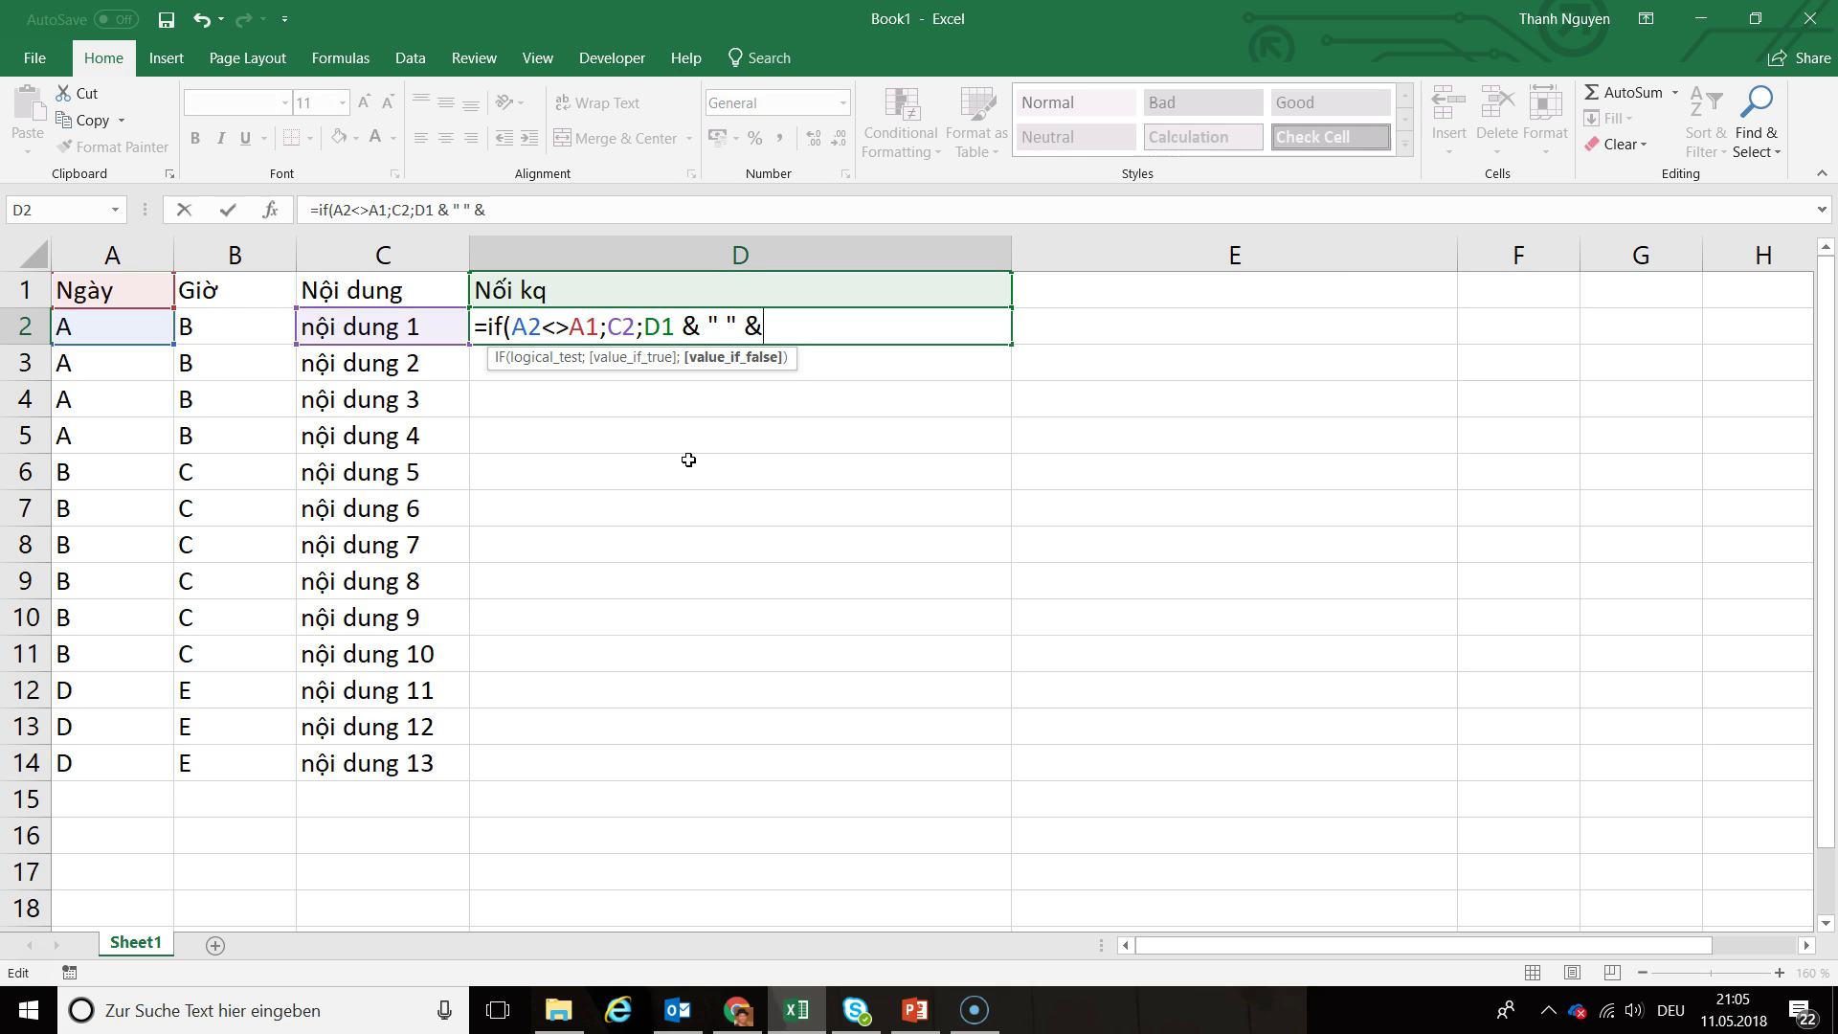
- Complete the D2 formula with C2), fill it down to D14, and autofit column D
type("C2)")
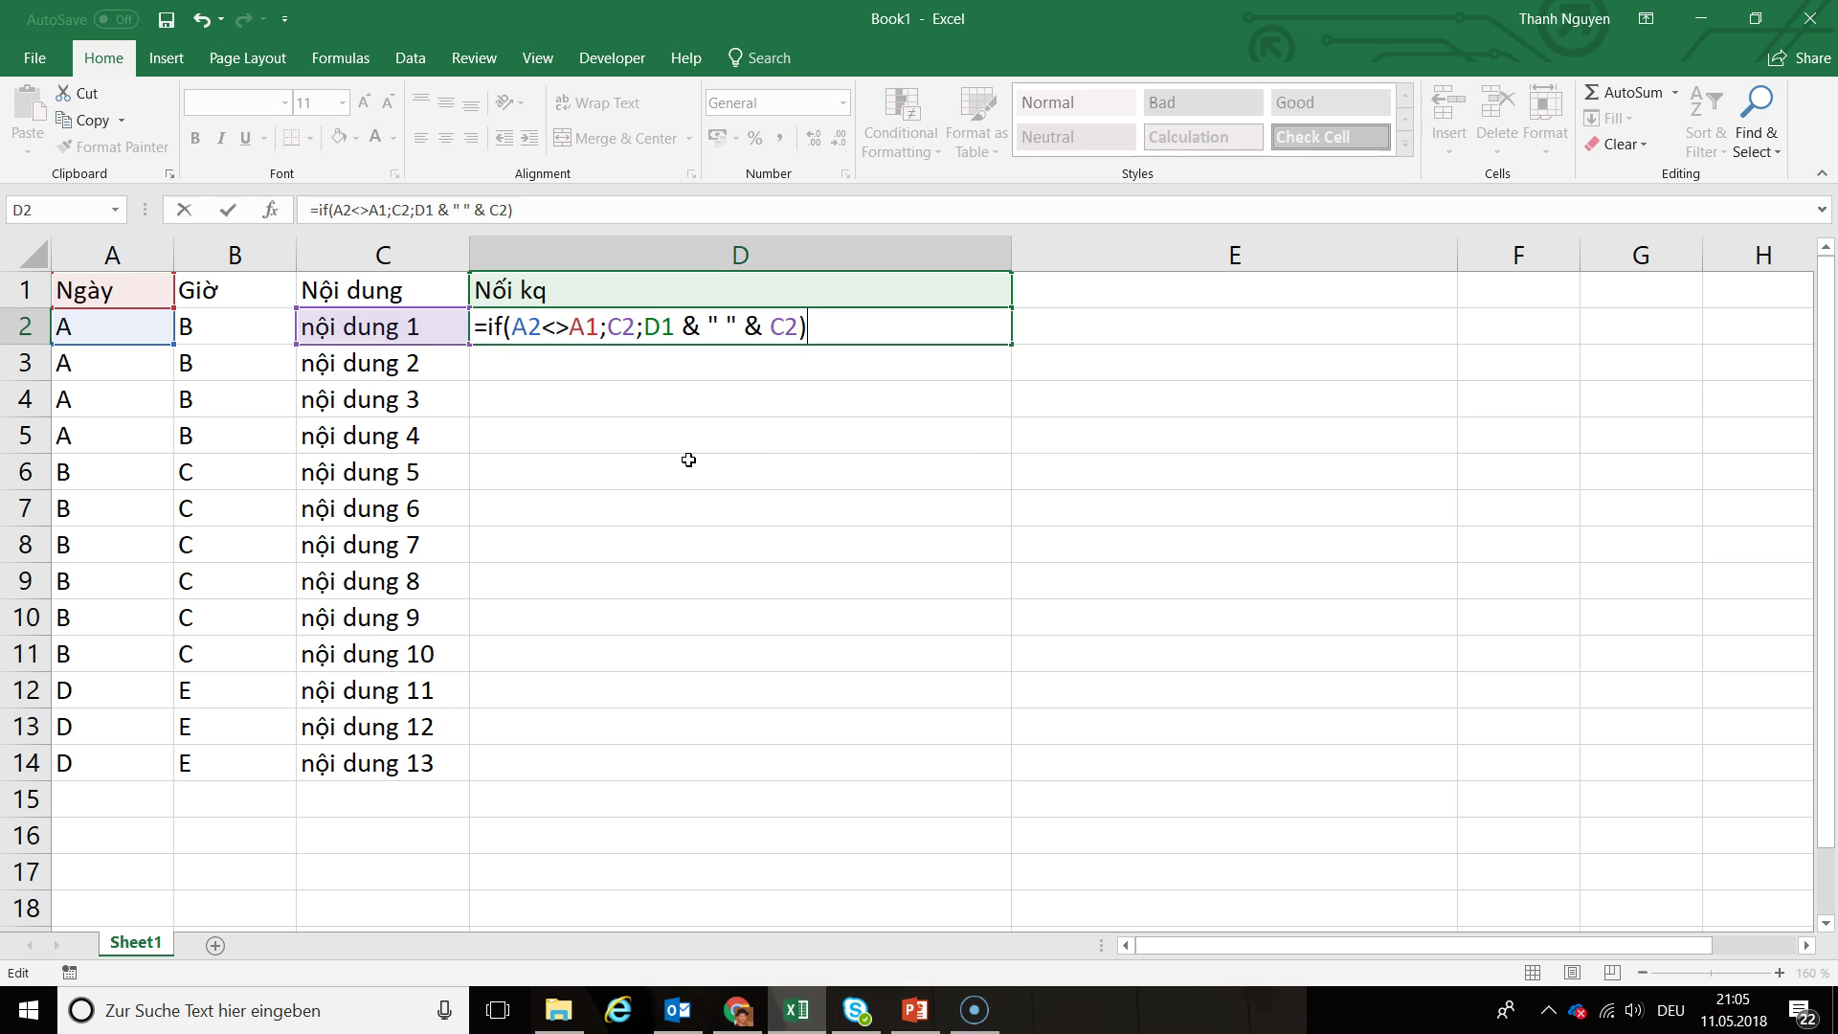
key("Return")
left_click(623, 324)
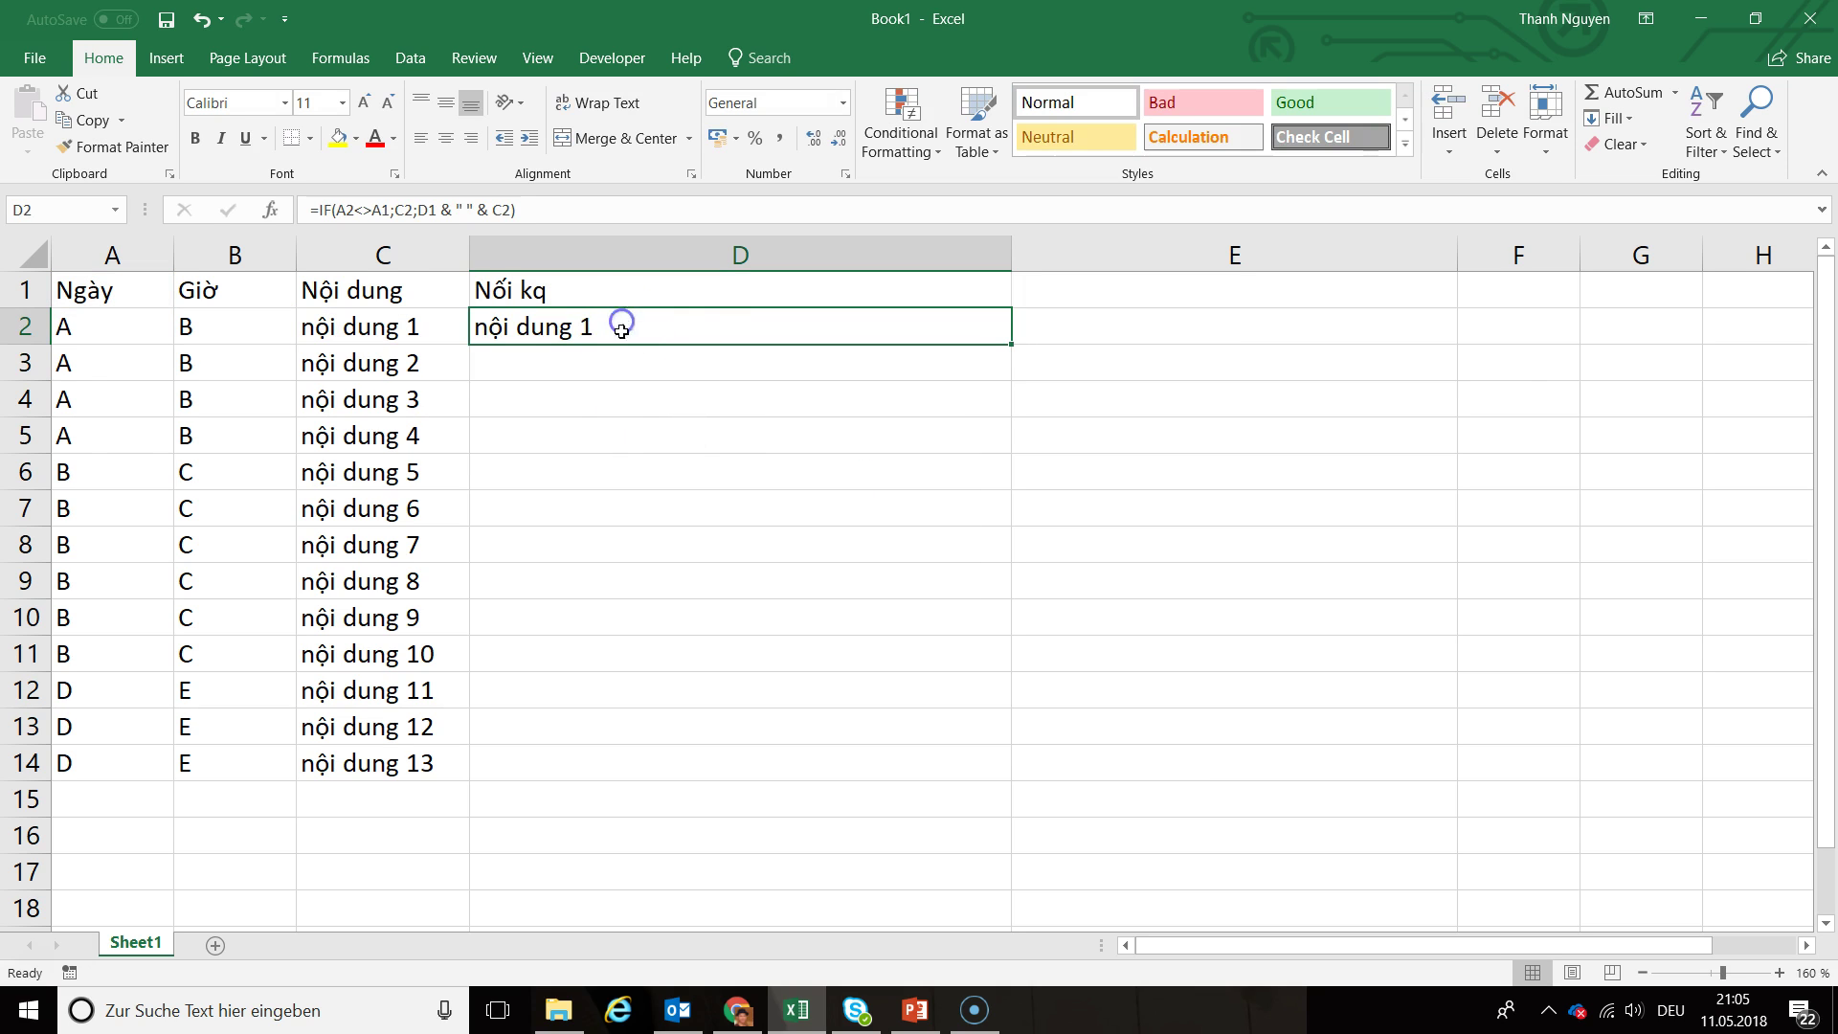
left_click_drag(1007, 343, 1038, 772)
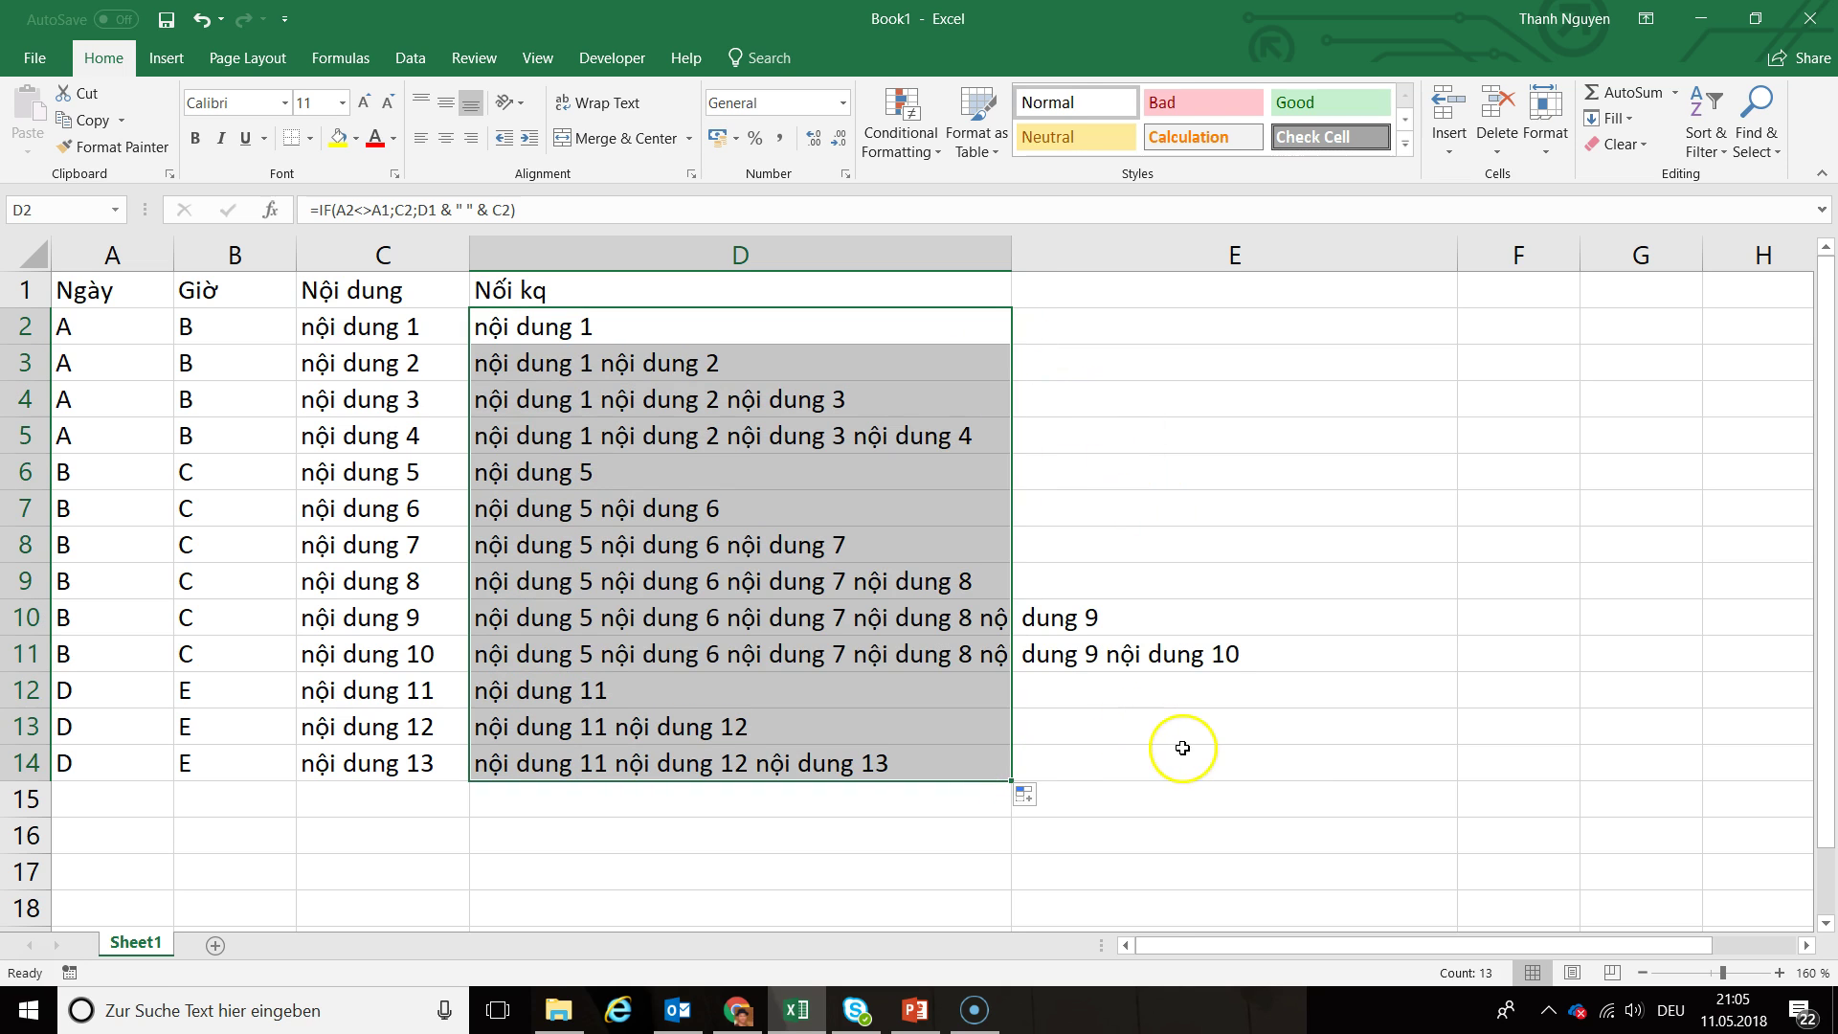
double_click(1011, 254)
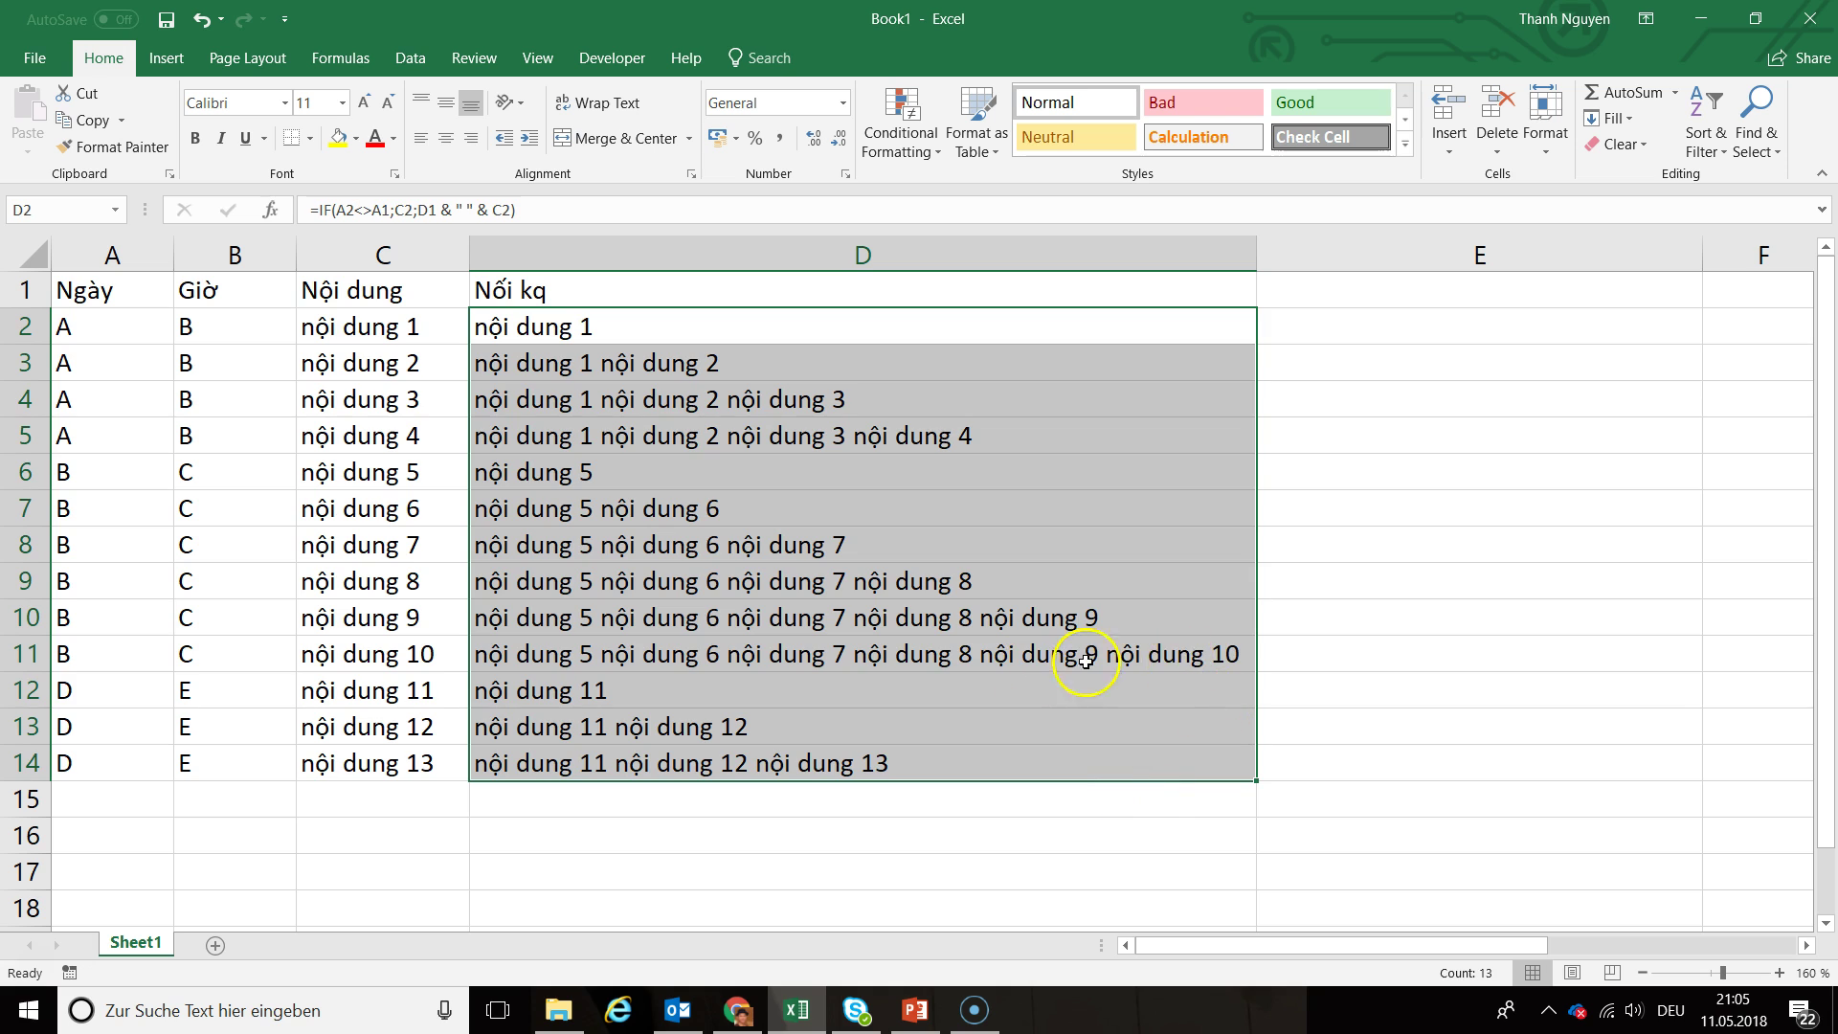
- Inspect the formulas in D11 and D2, then select row 5, group A's last row
left_click(1175, 658)
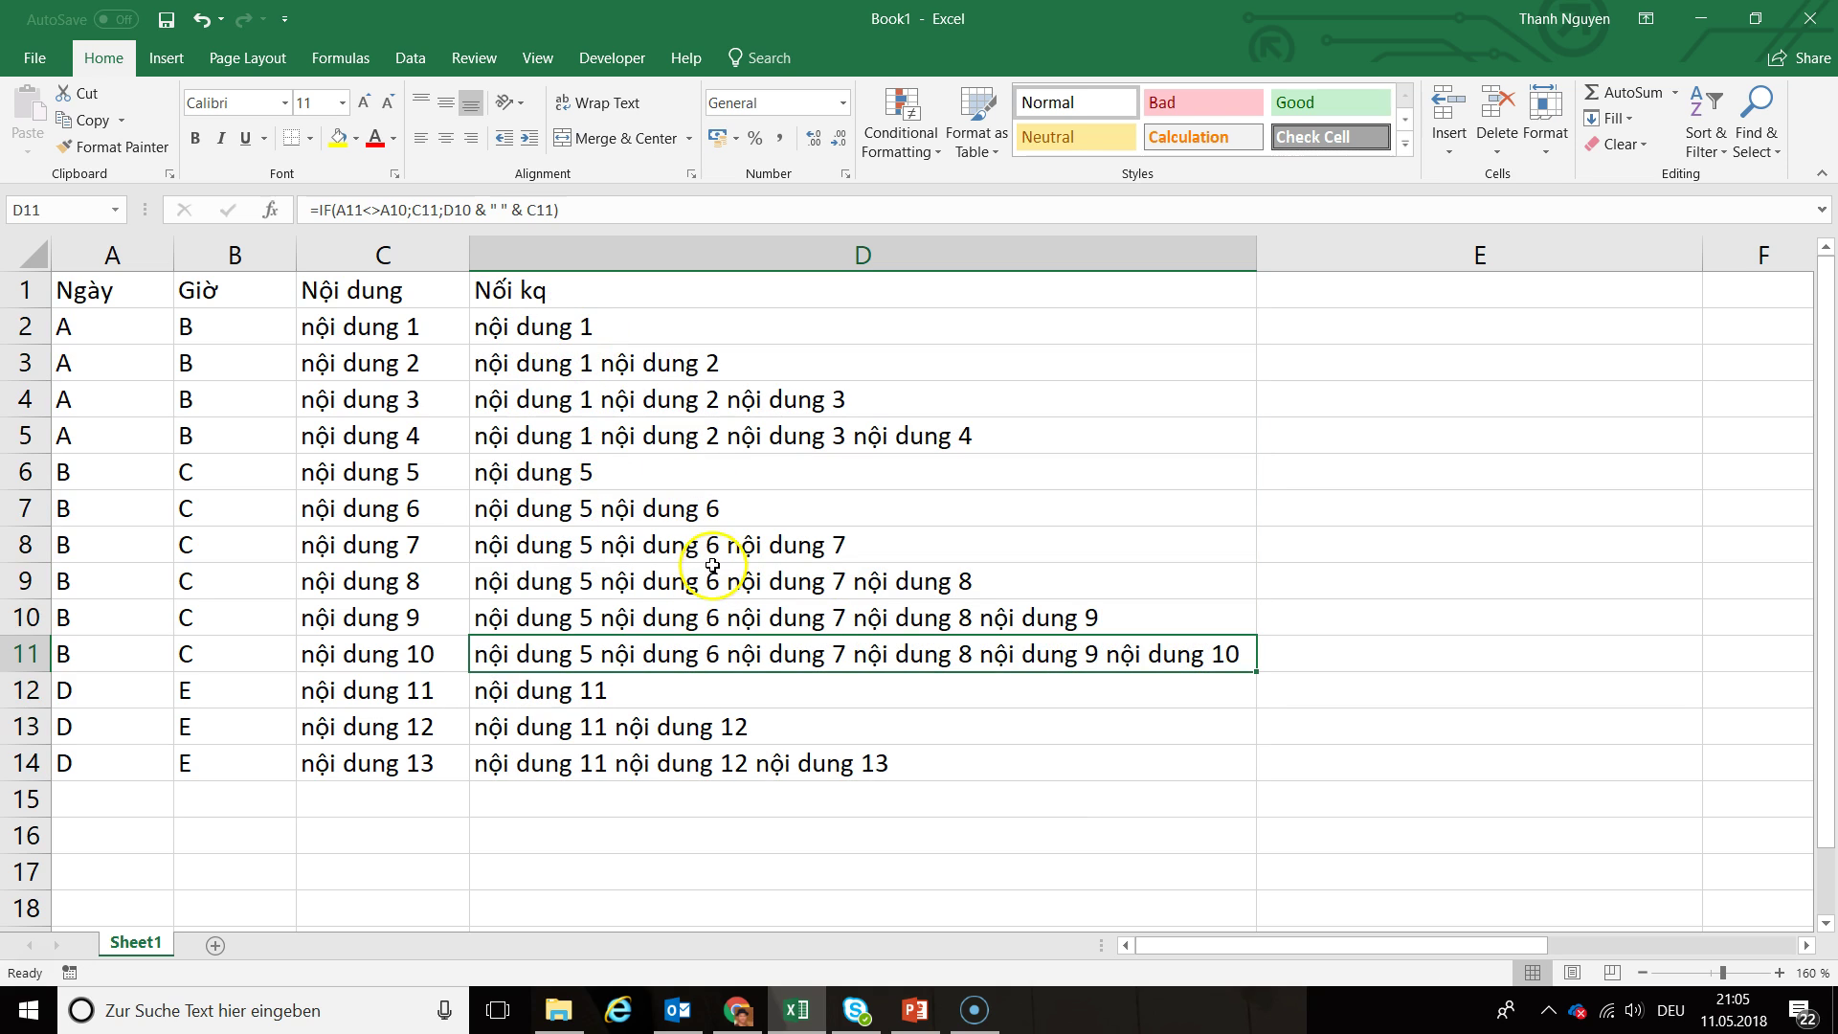
left_click(500, 211)
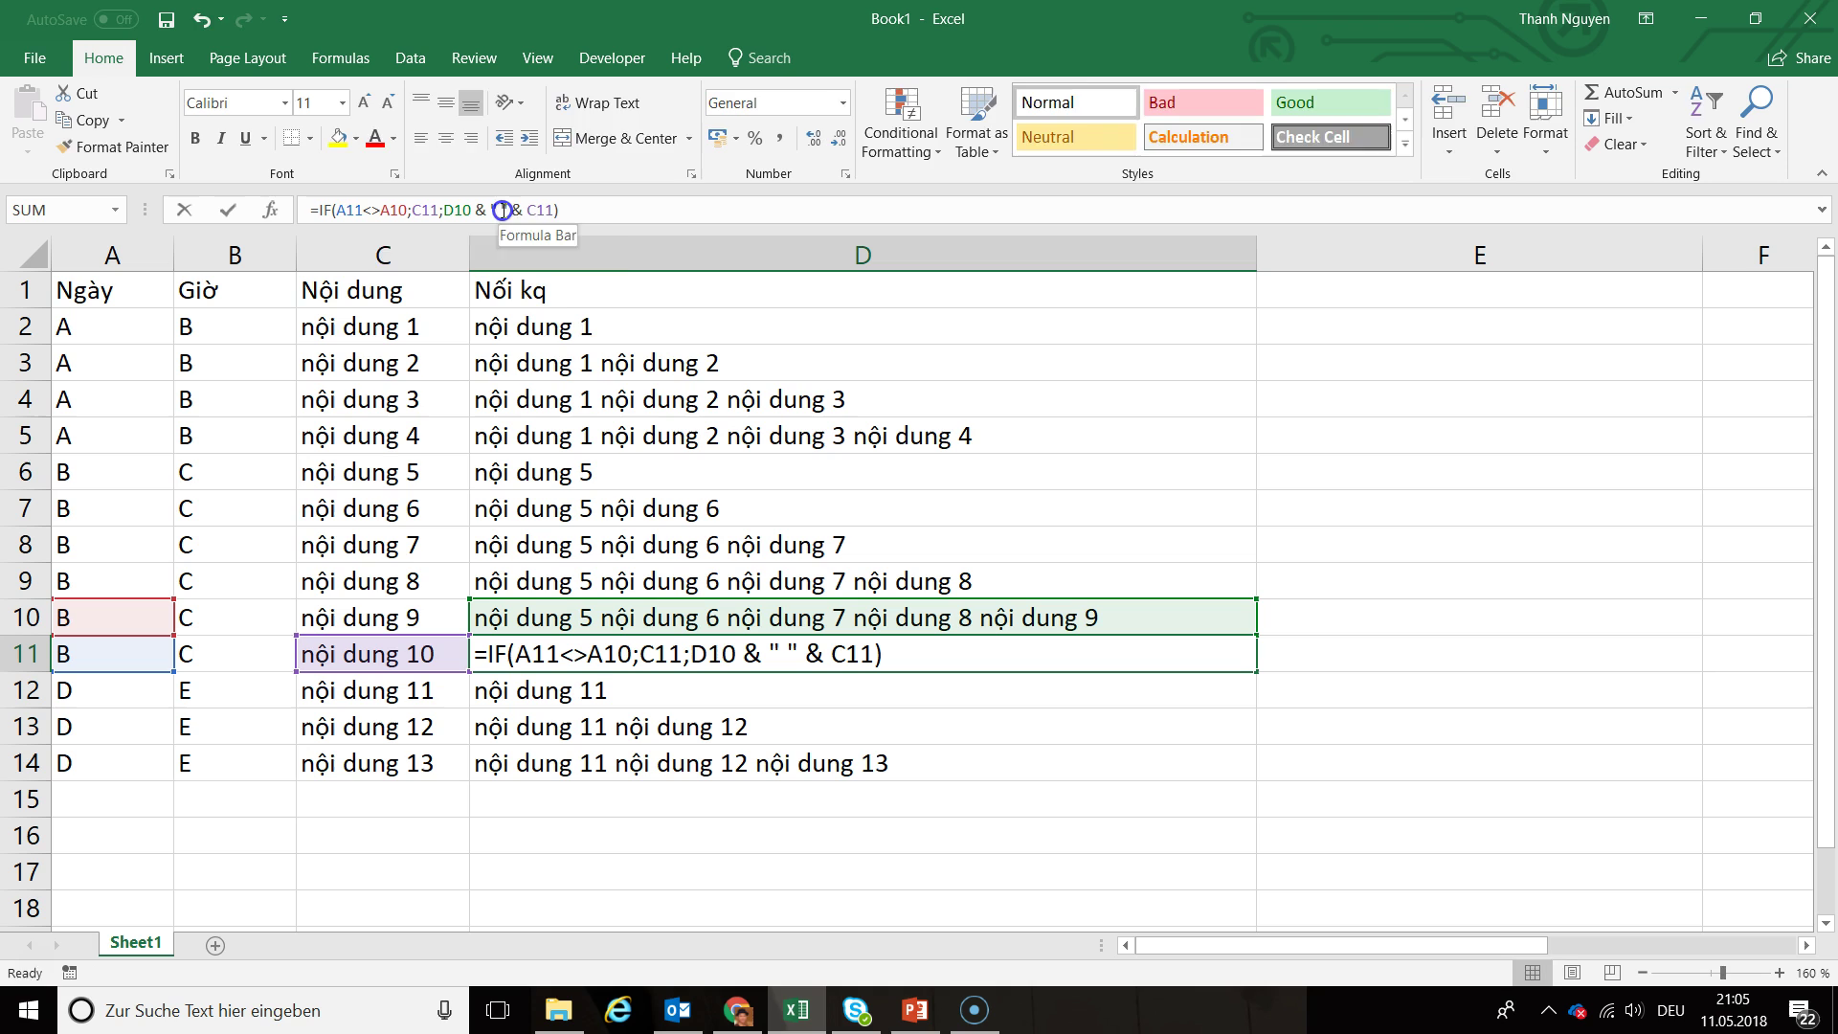
key("ctrl+Return")
left_click(563, 327)
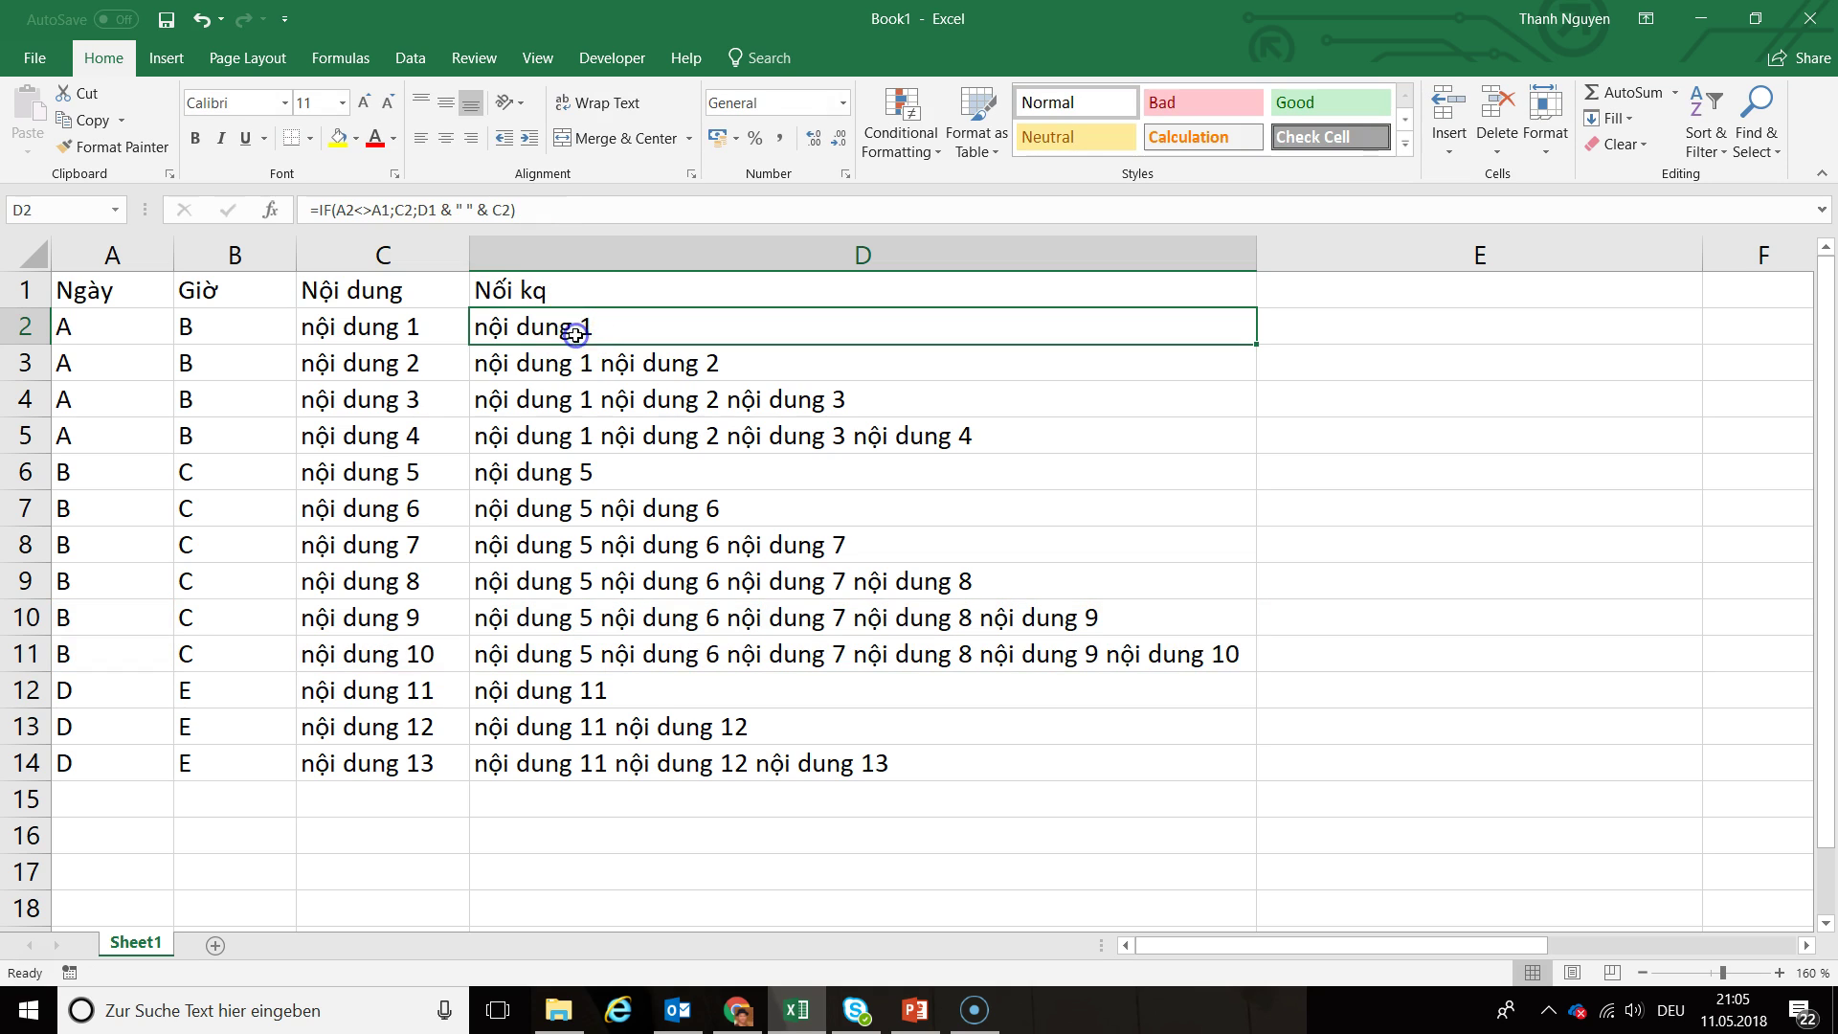
left_click(469, 211)
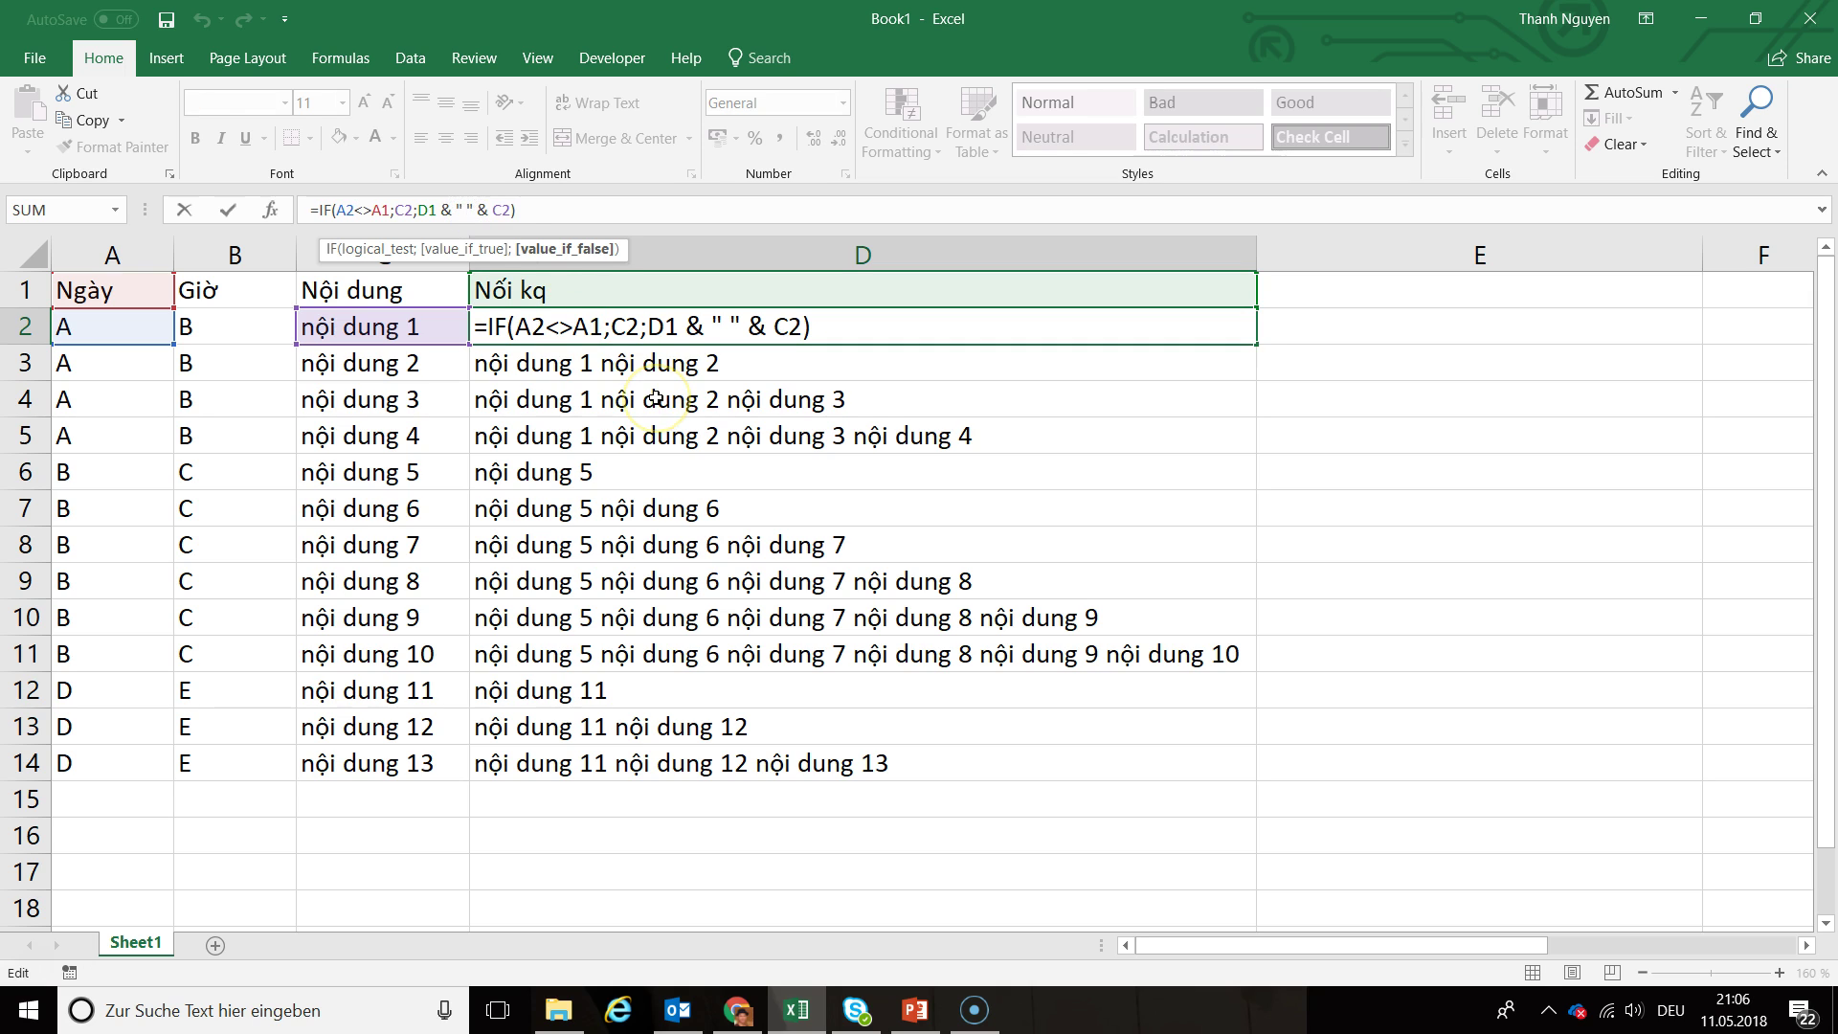
key("ctrl+Return")
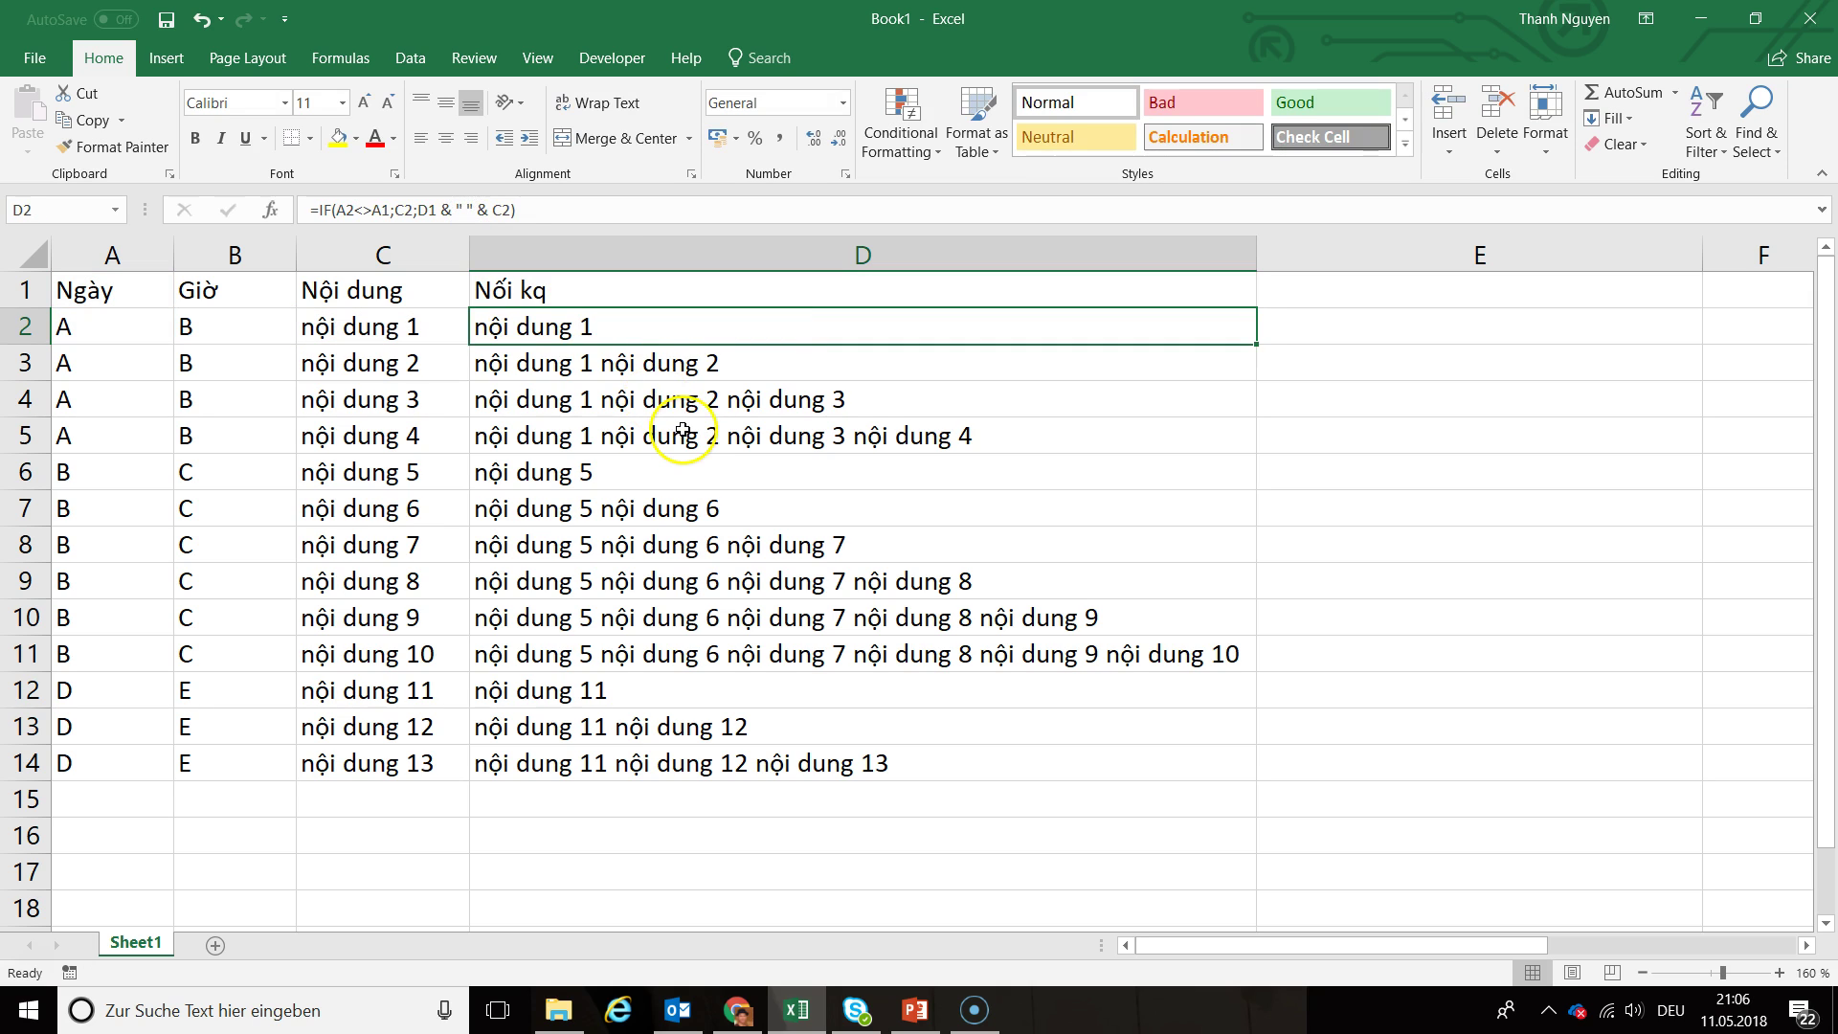
left_click_drag(127, 433, 586, 442)
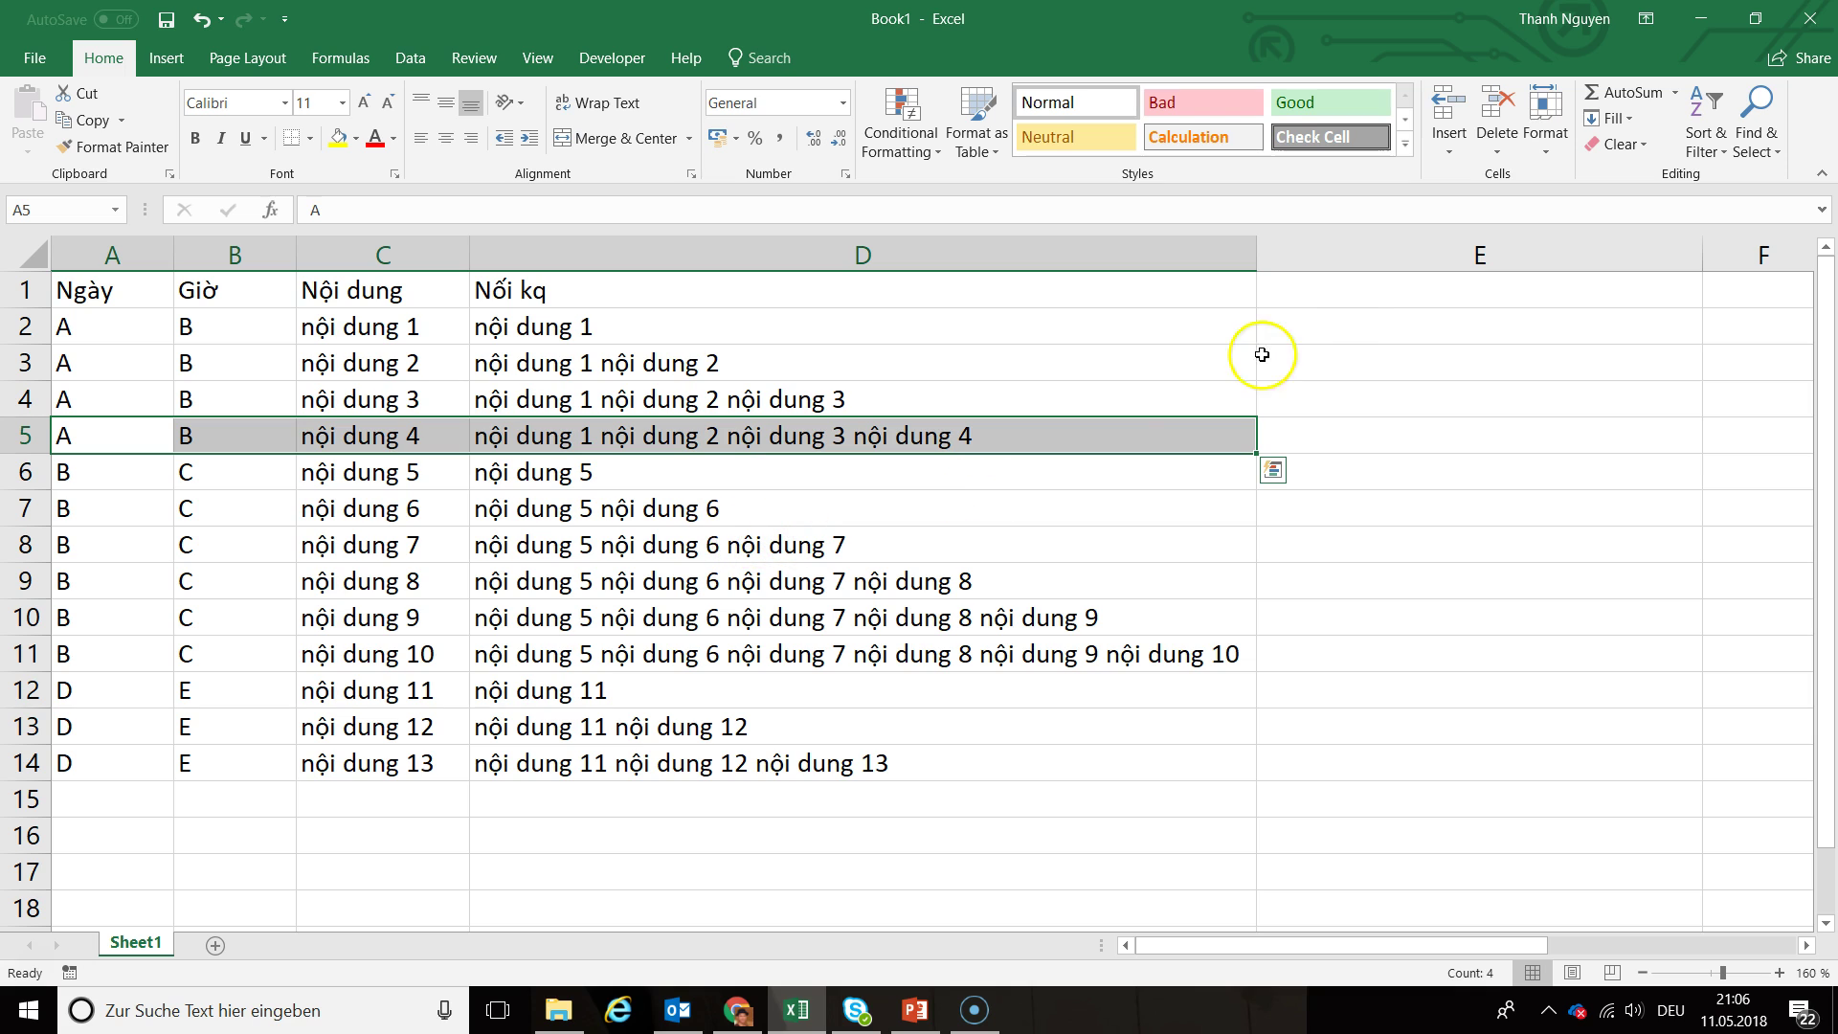
- Enter =A2<>A3 in E2 and fill it down to E14
left_click(1344, 328)
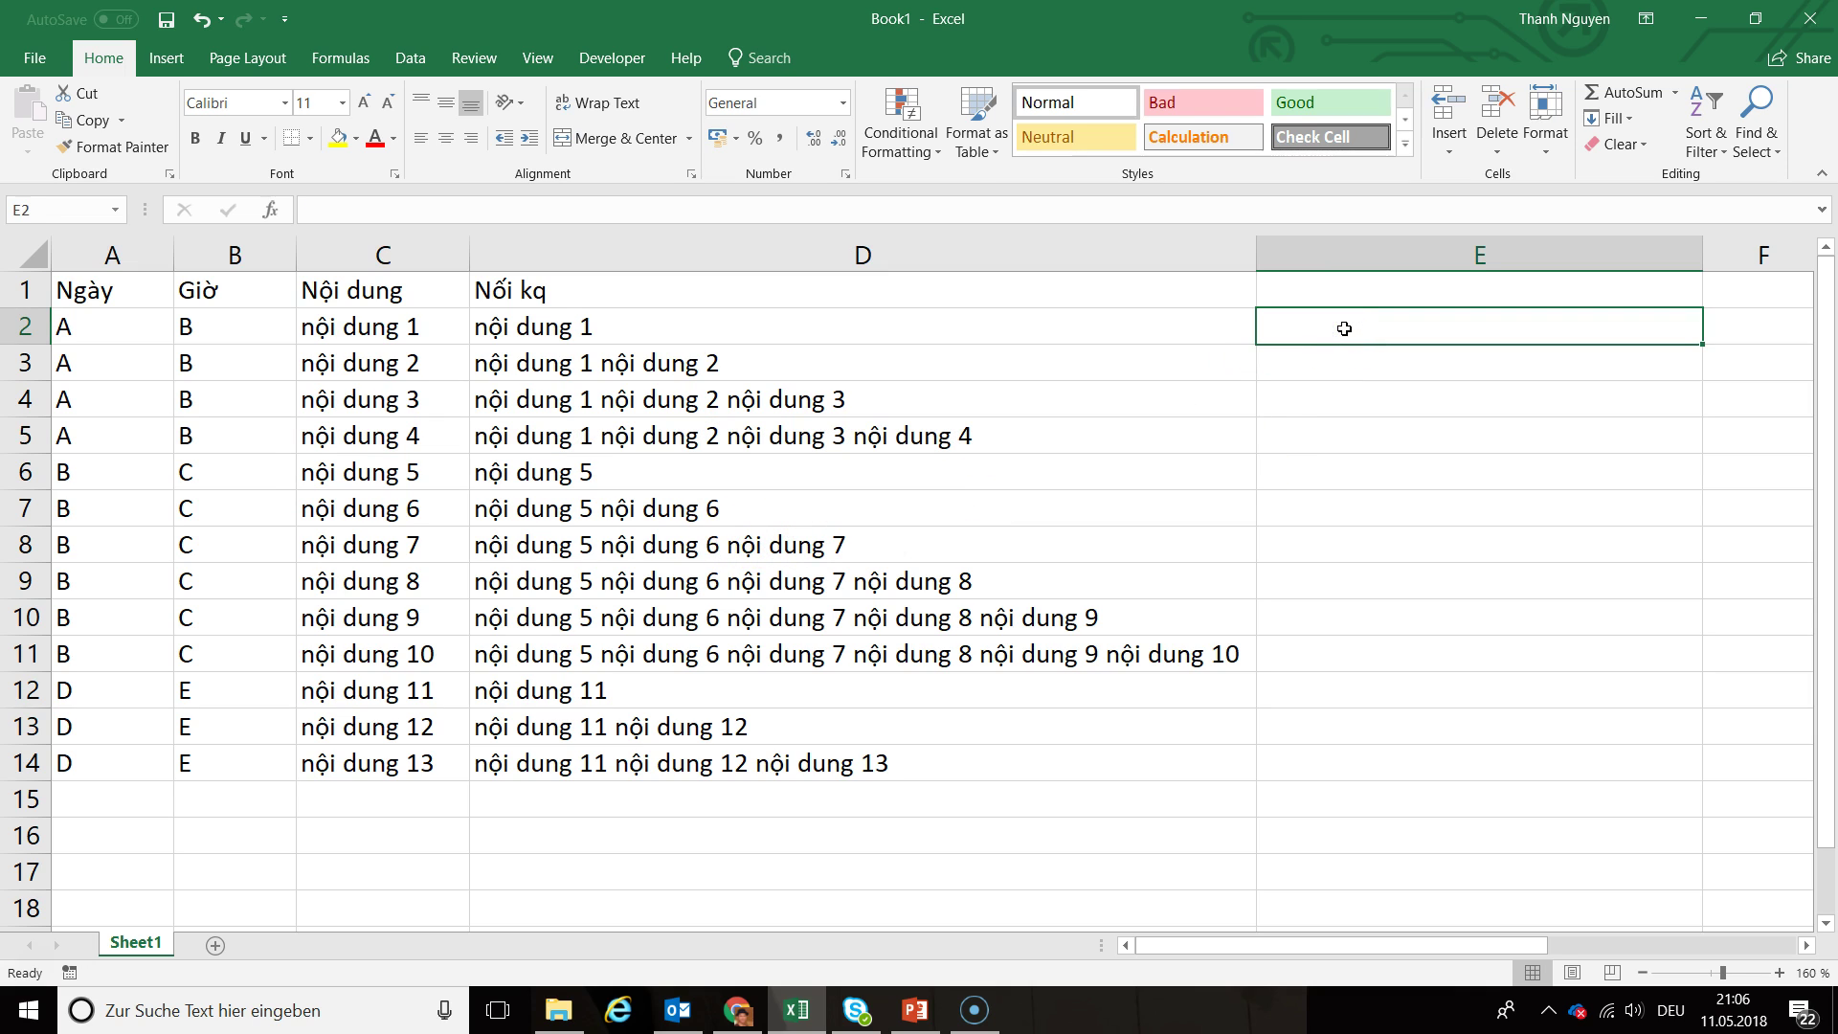
type("=")
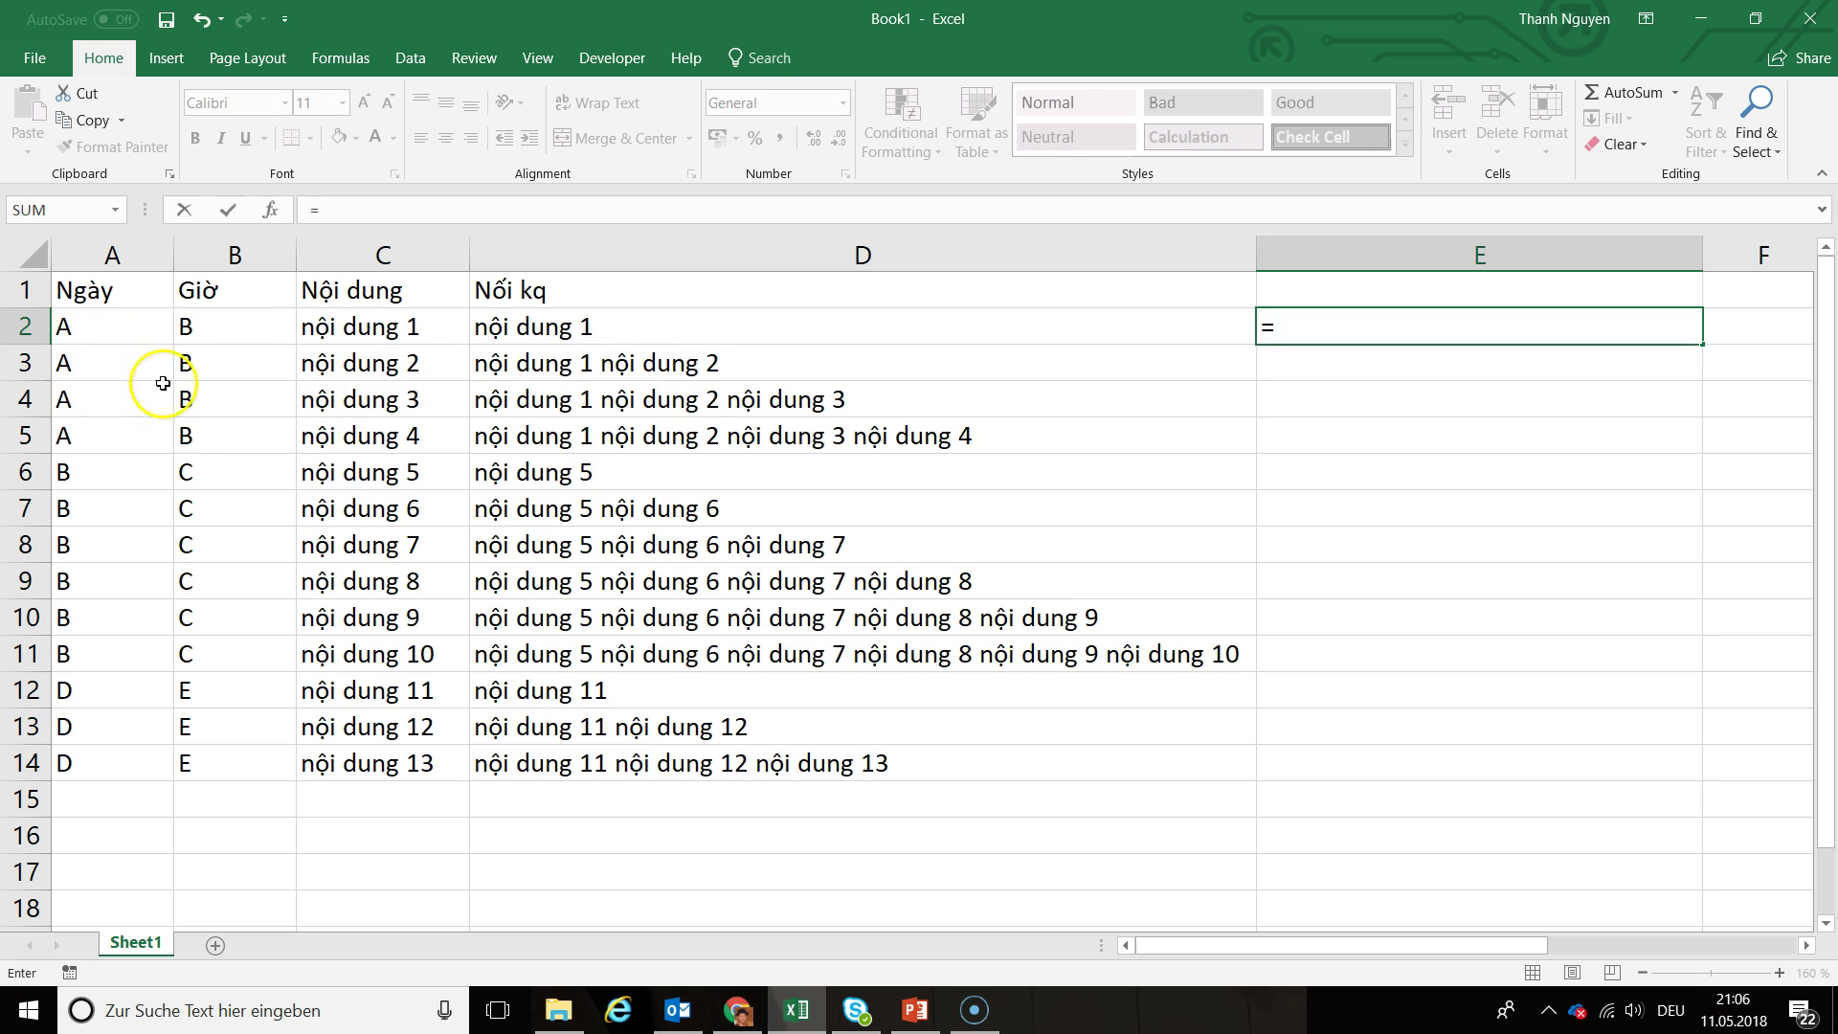
type("A")
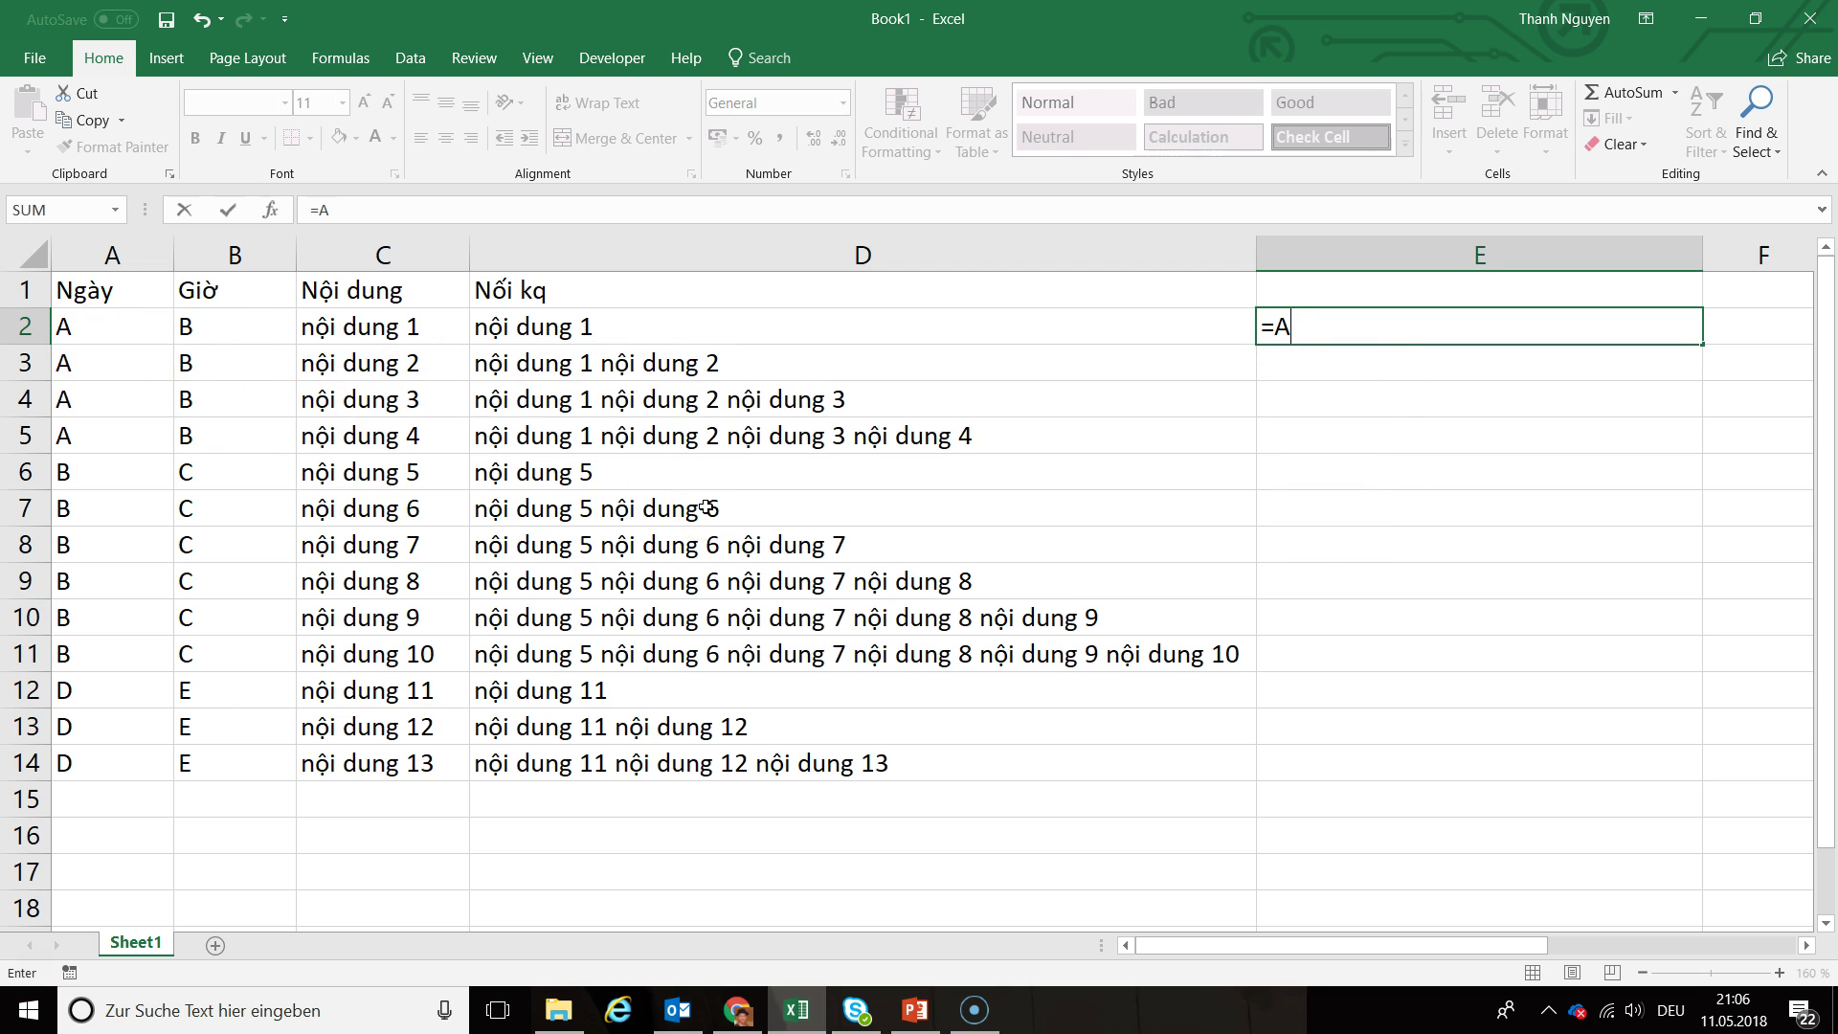
type("2")
type("A3")
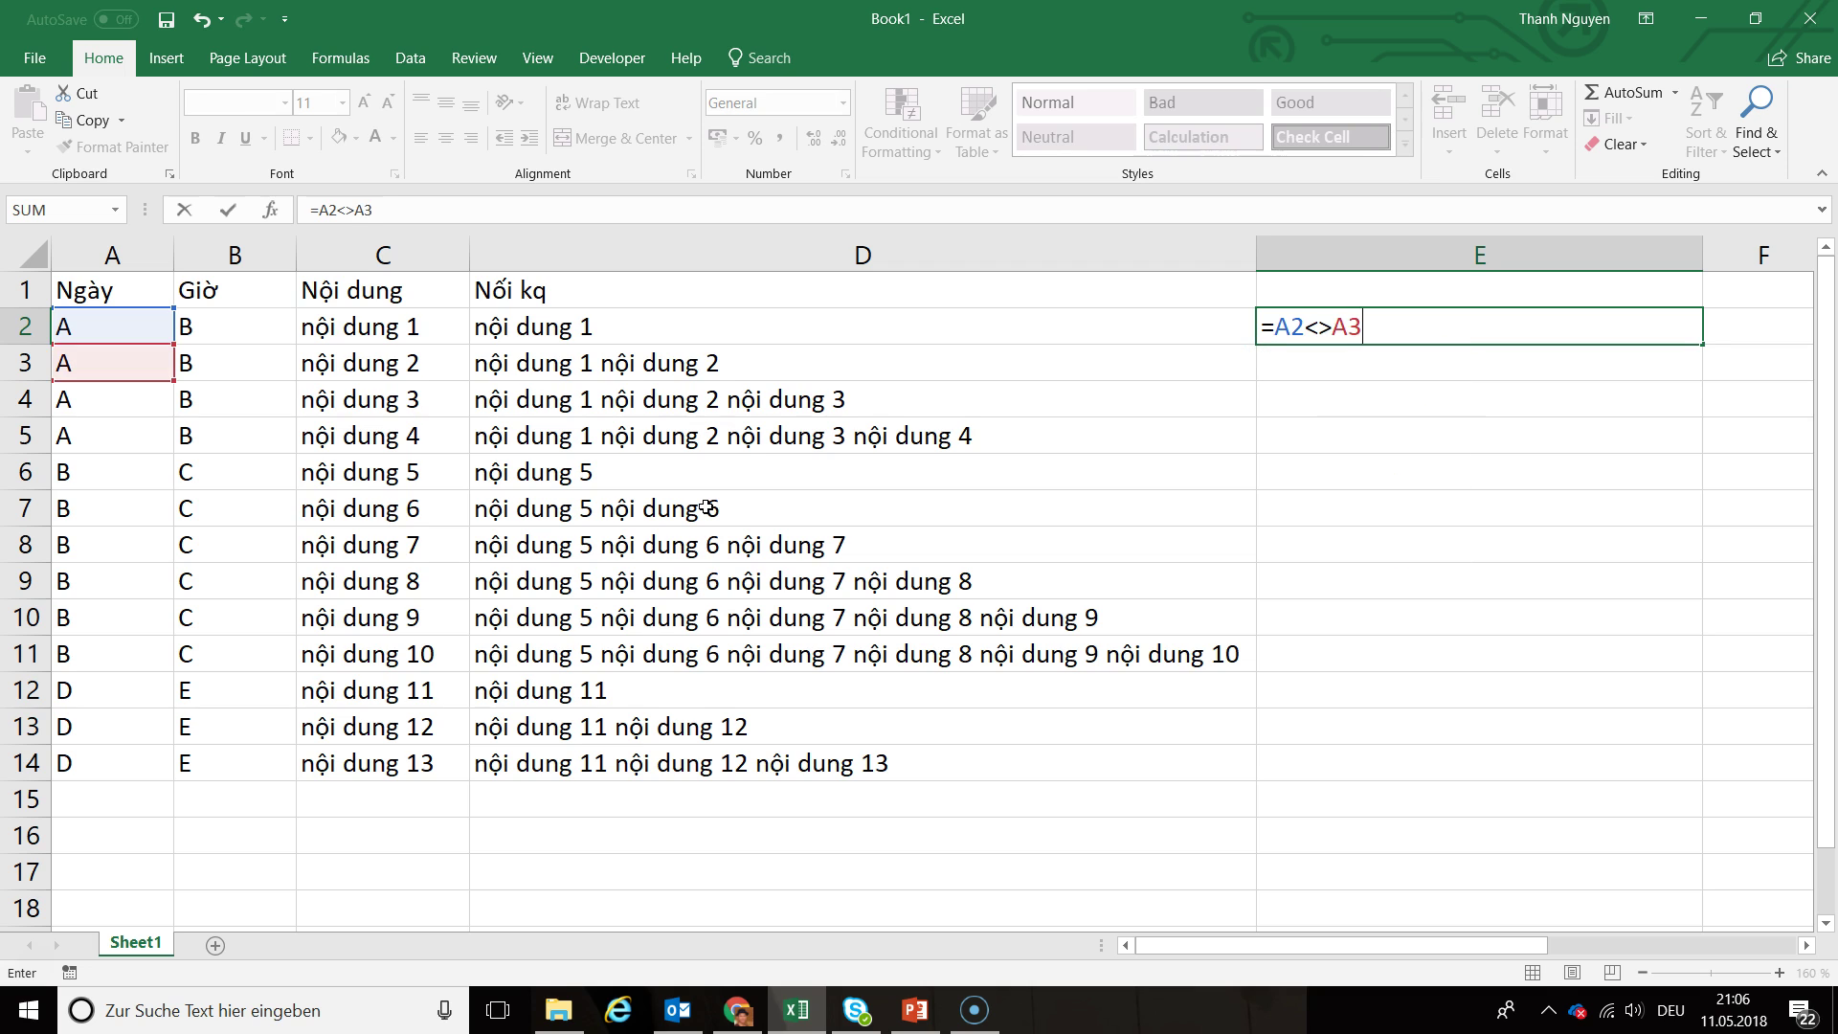
key("Return")
left_click(1553, 326)
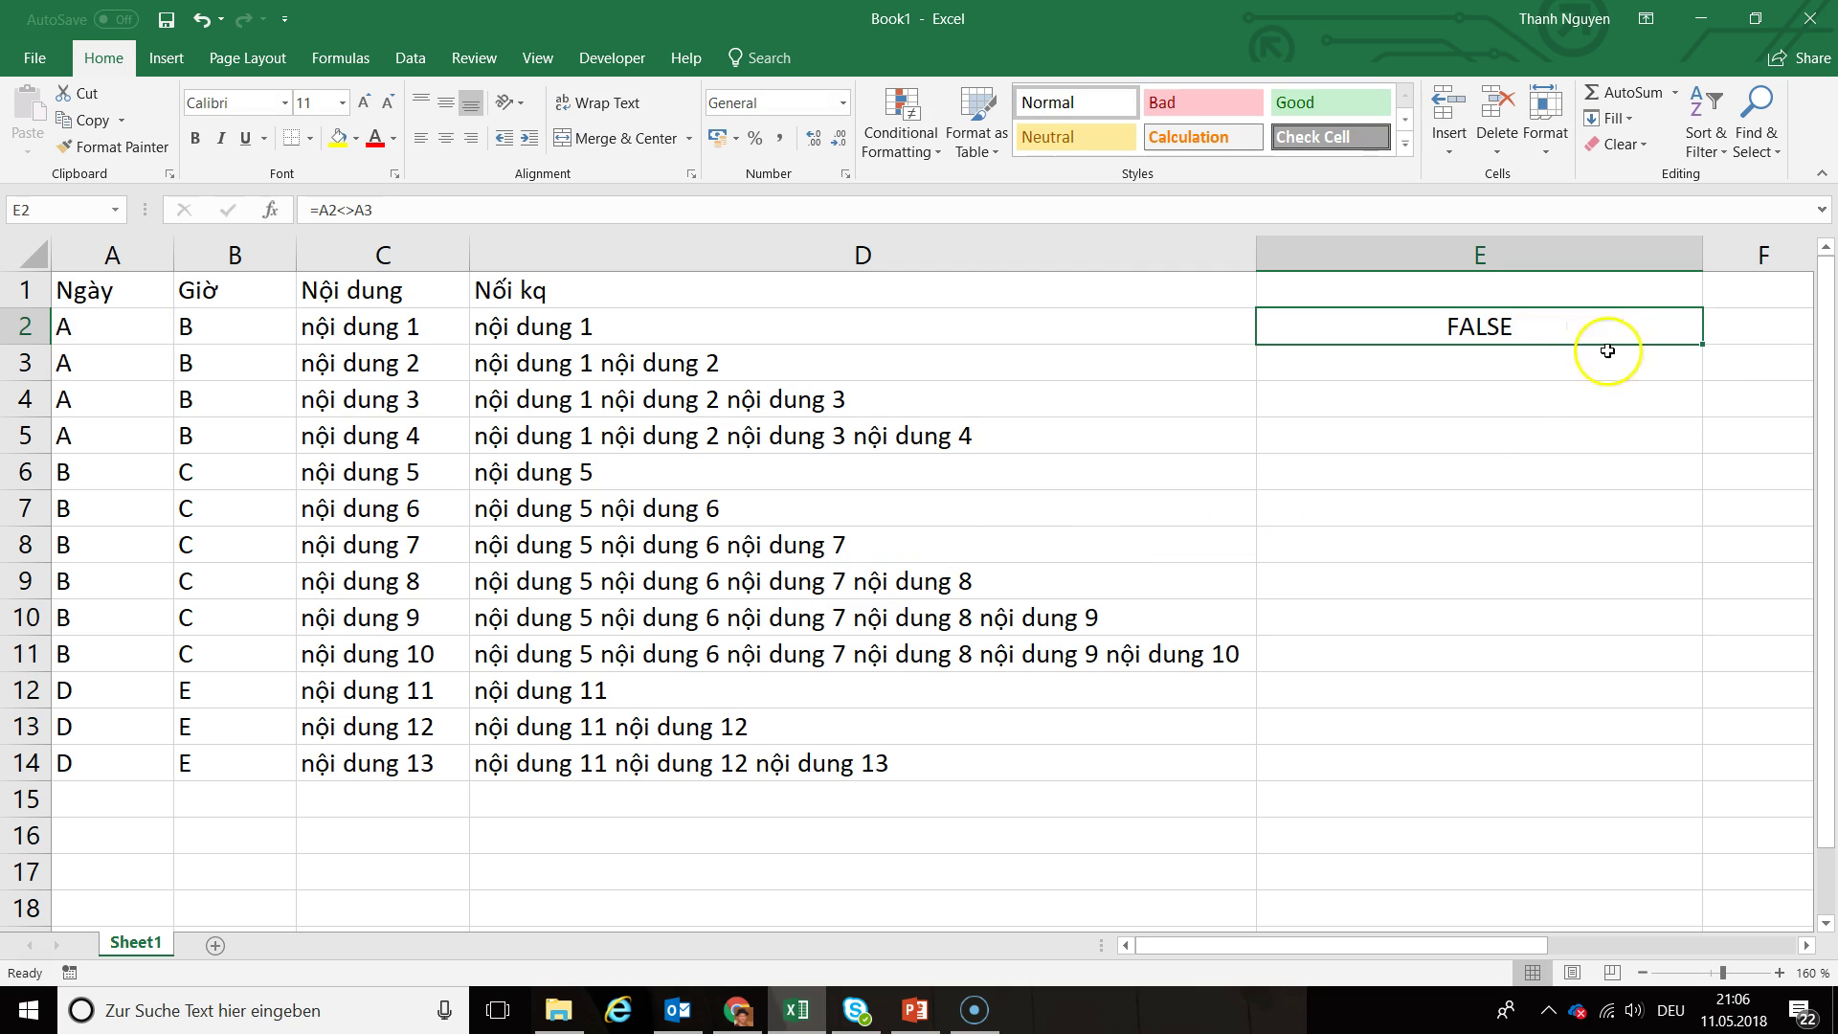
left_click_drag(1703, 344, 1685, 774)
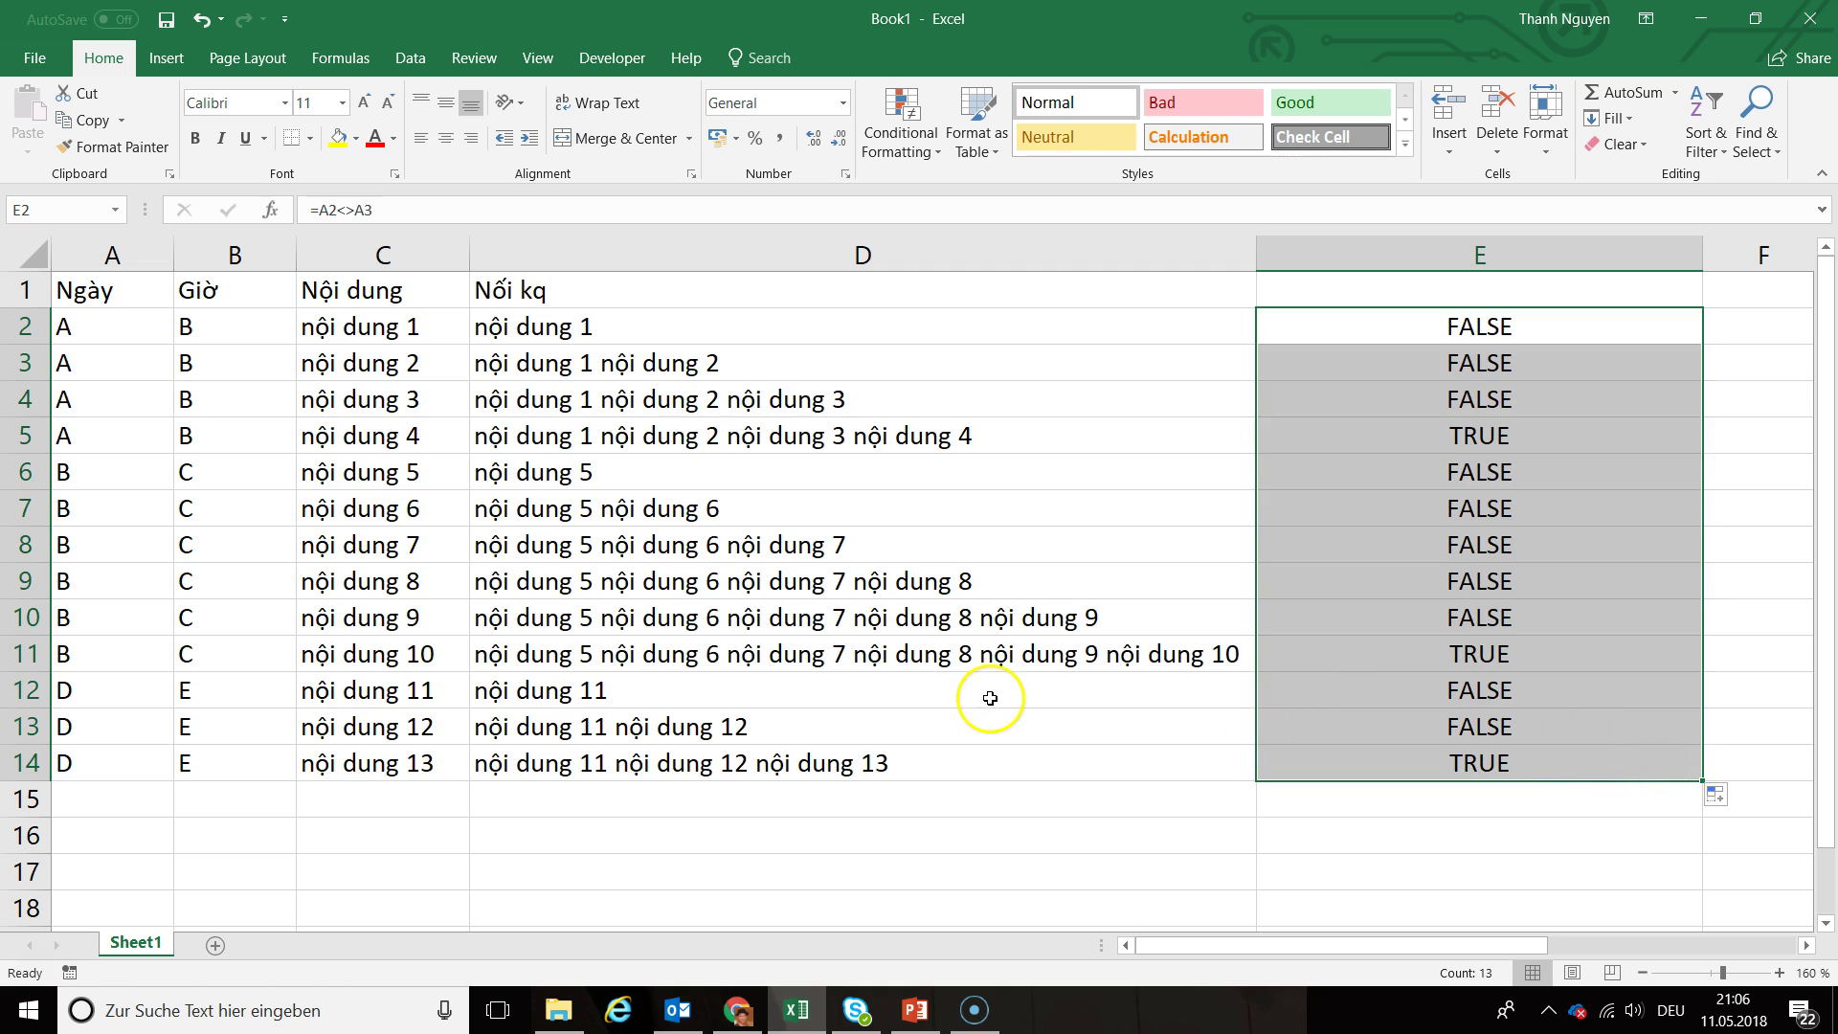
- Select rows 5, 11 and 14, the TRUE group-end rows
left_click(1432, 439)
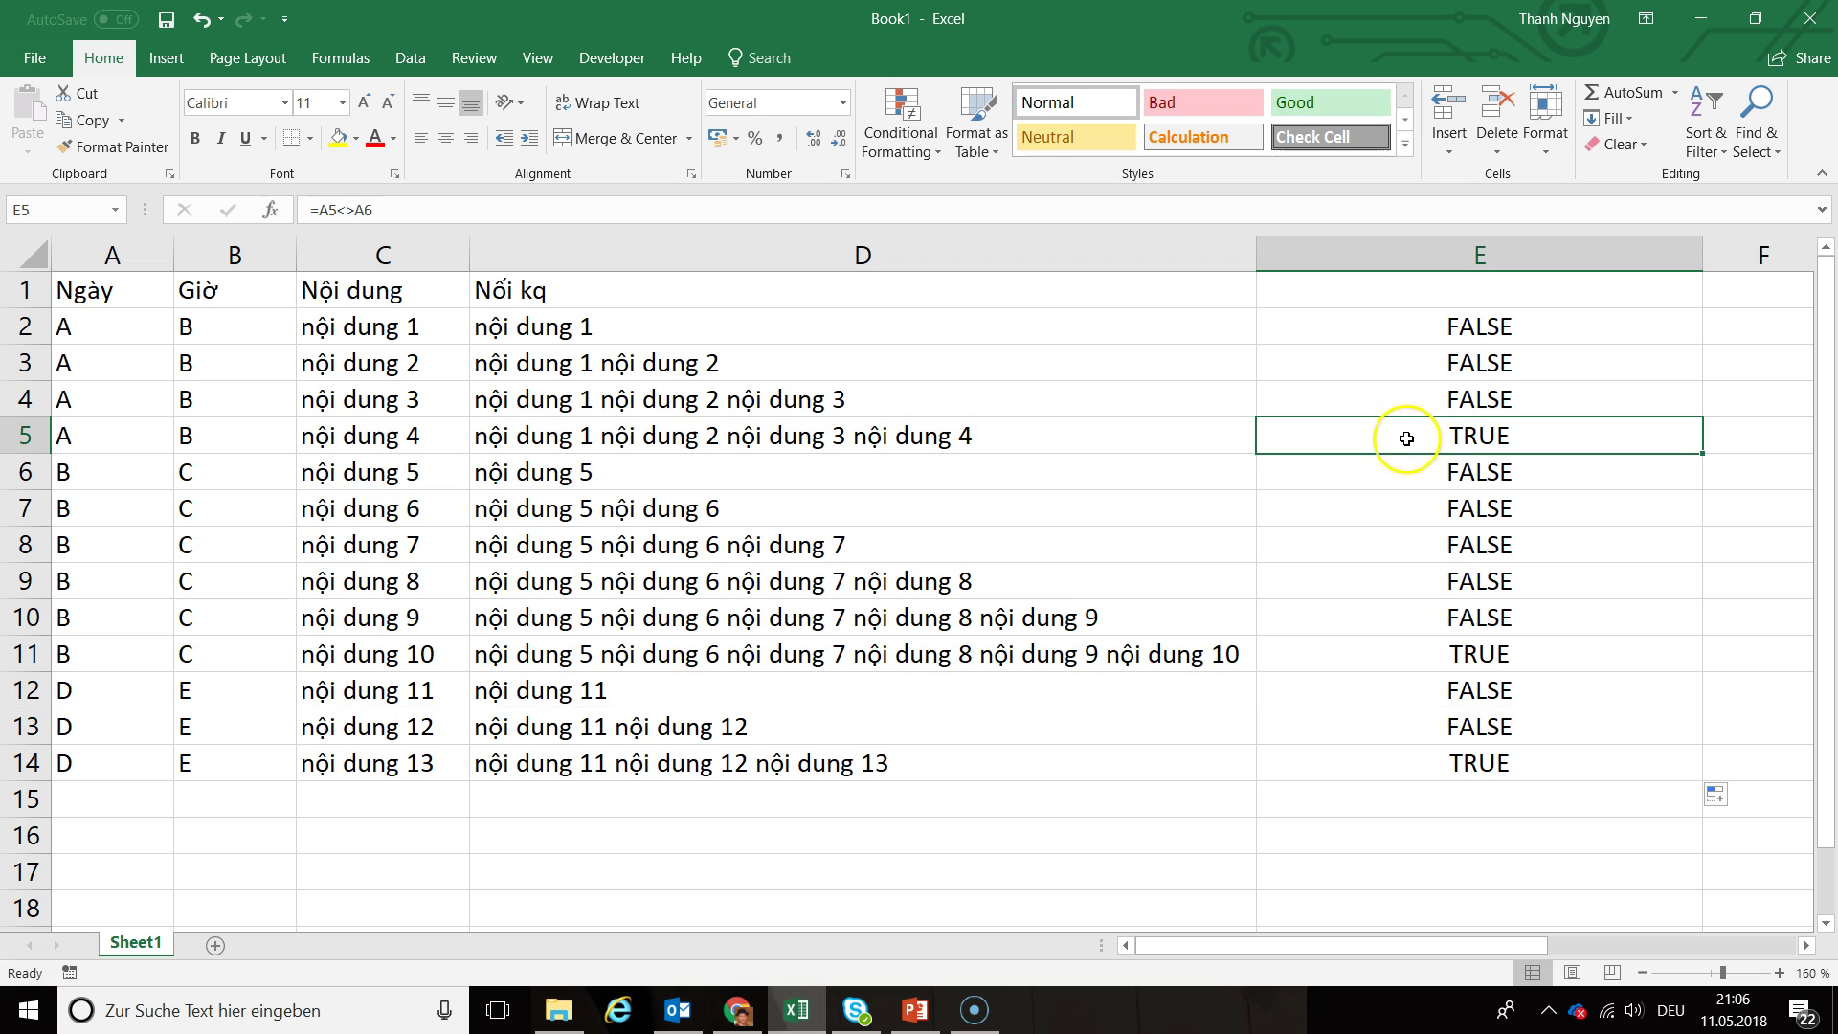
left_click_drag(1423, 438, 158, 432)
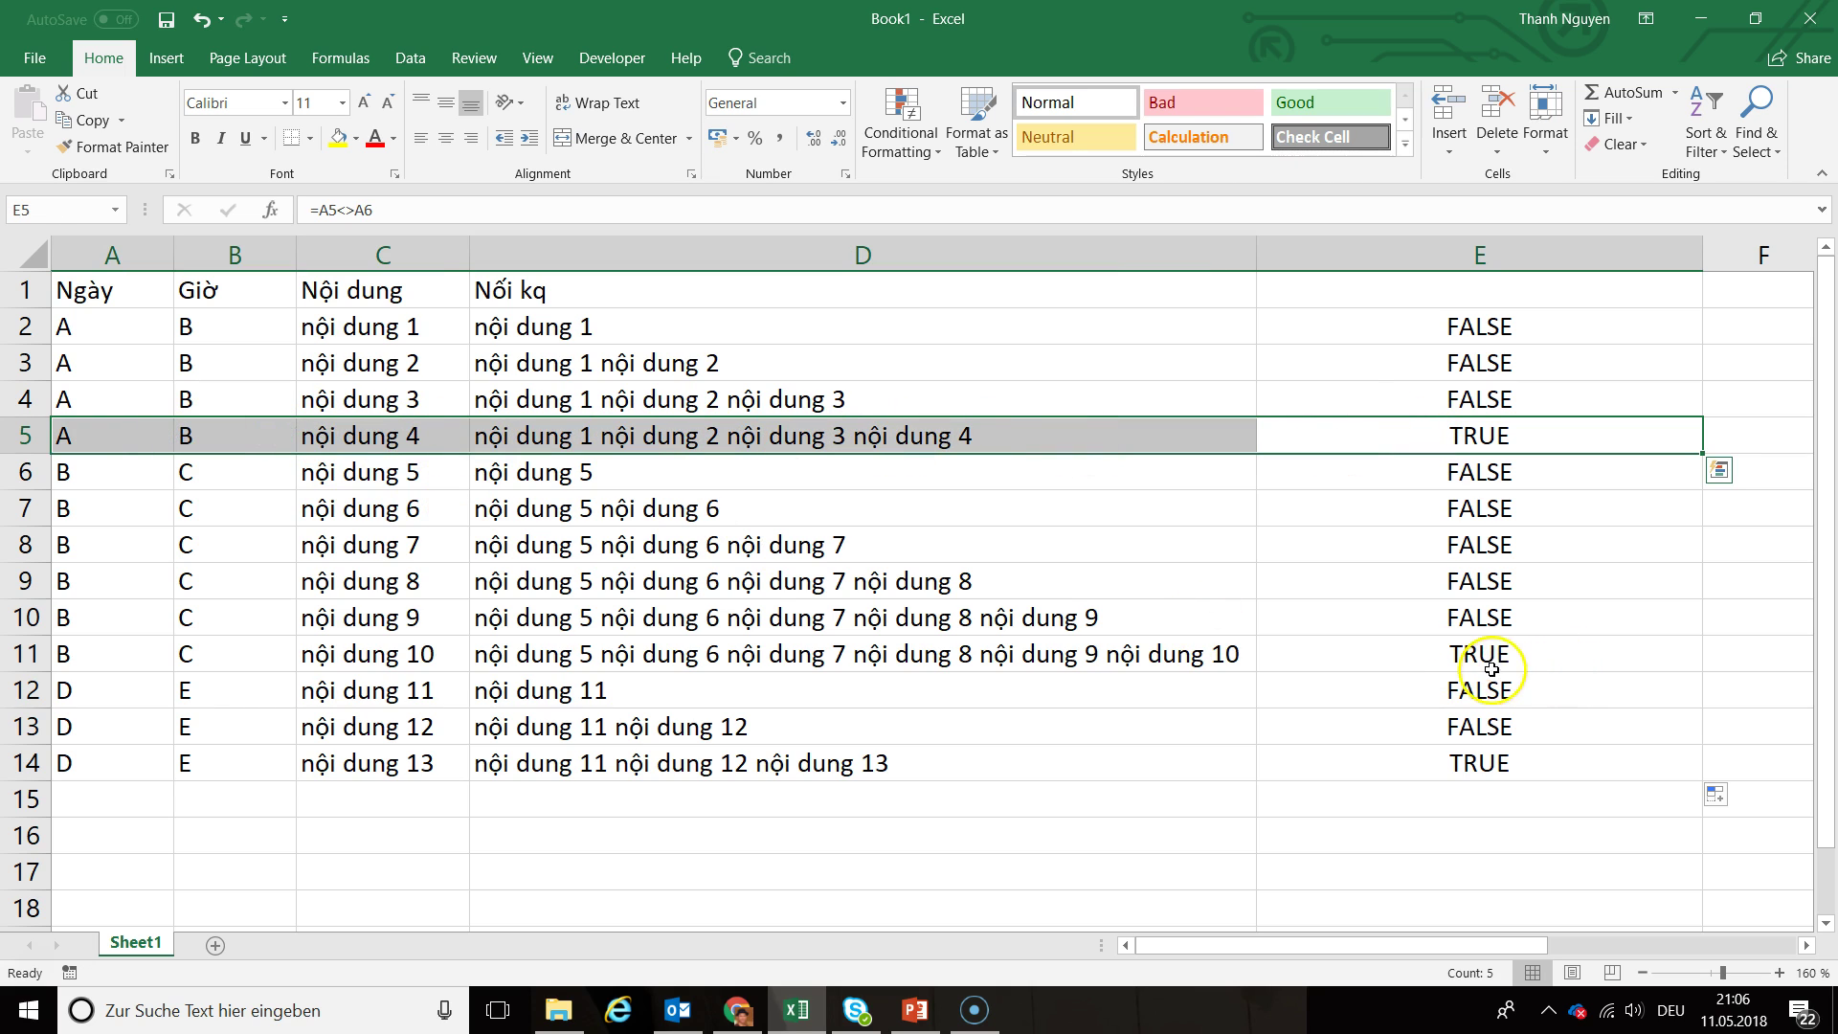
left_click(1417, 652, "ctrl")
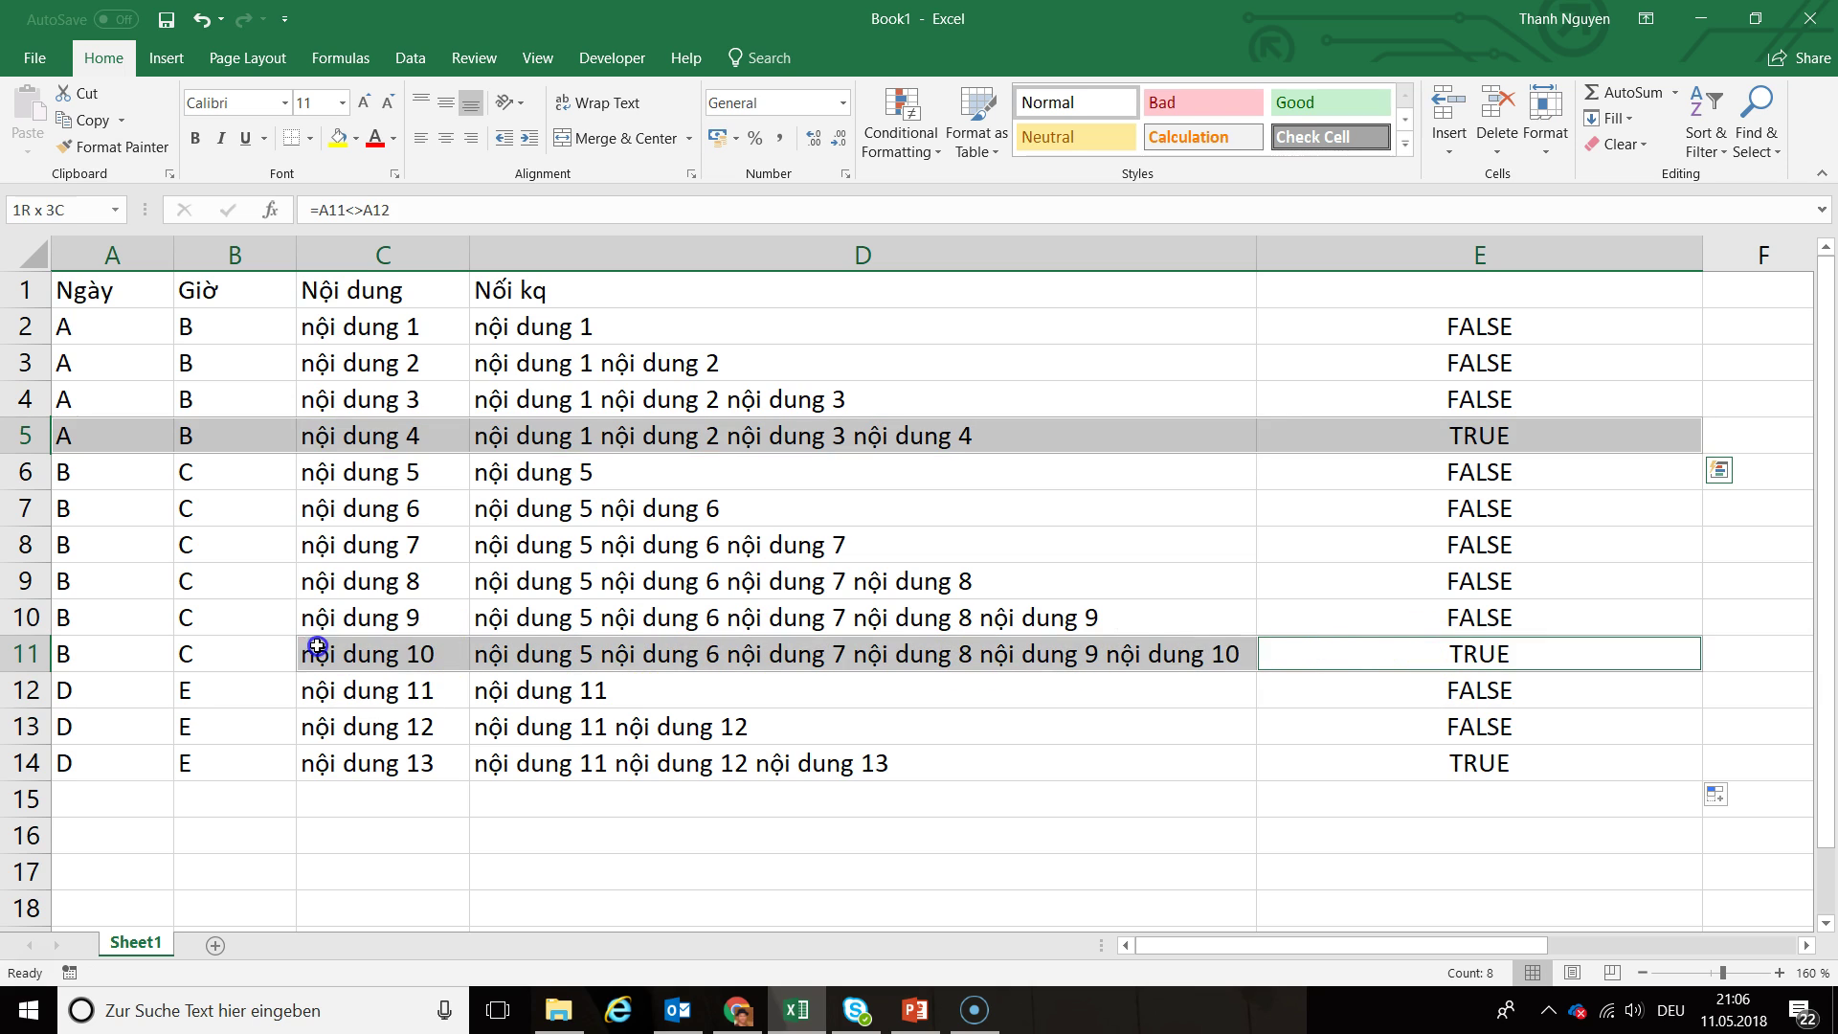
left_click_drag(1316, 651, 135, 654)
left_click_drag(128, 762, 1436, 763)
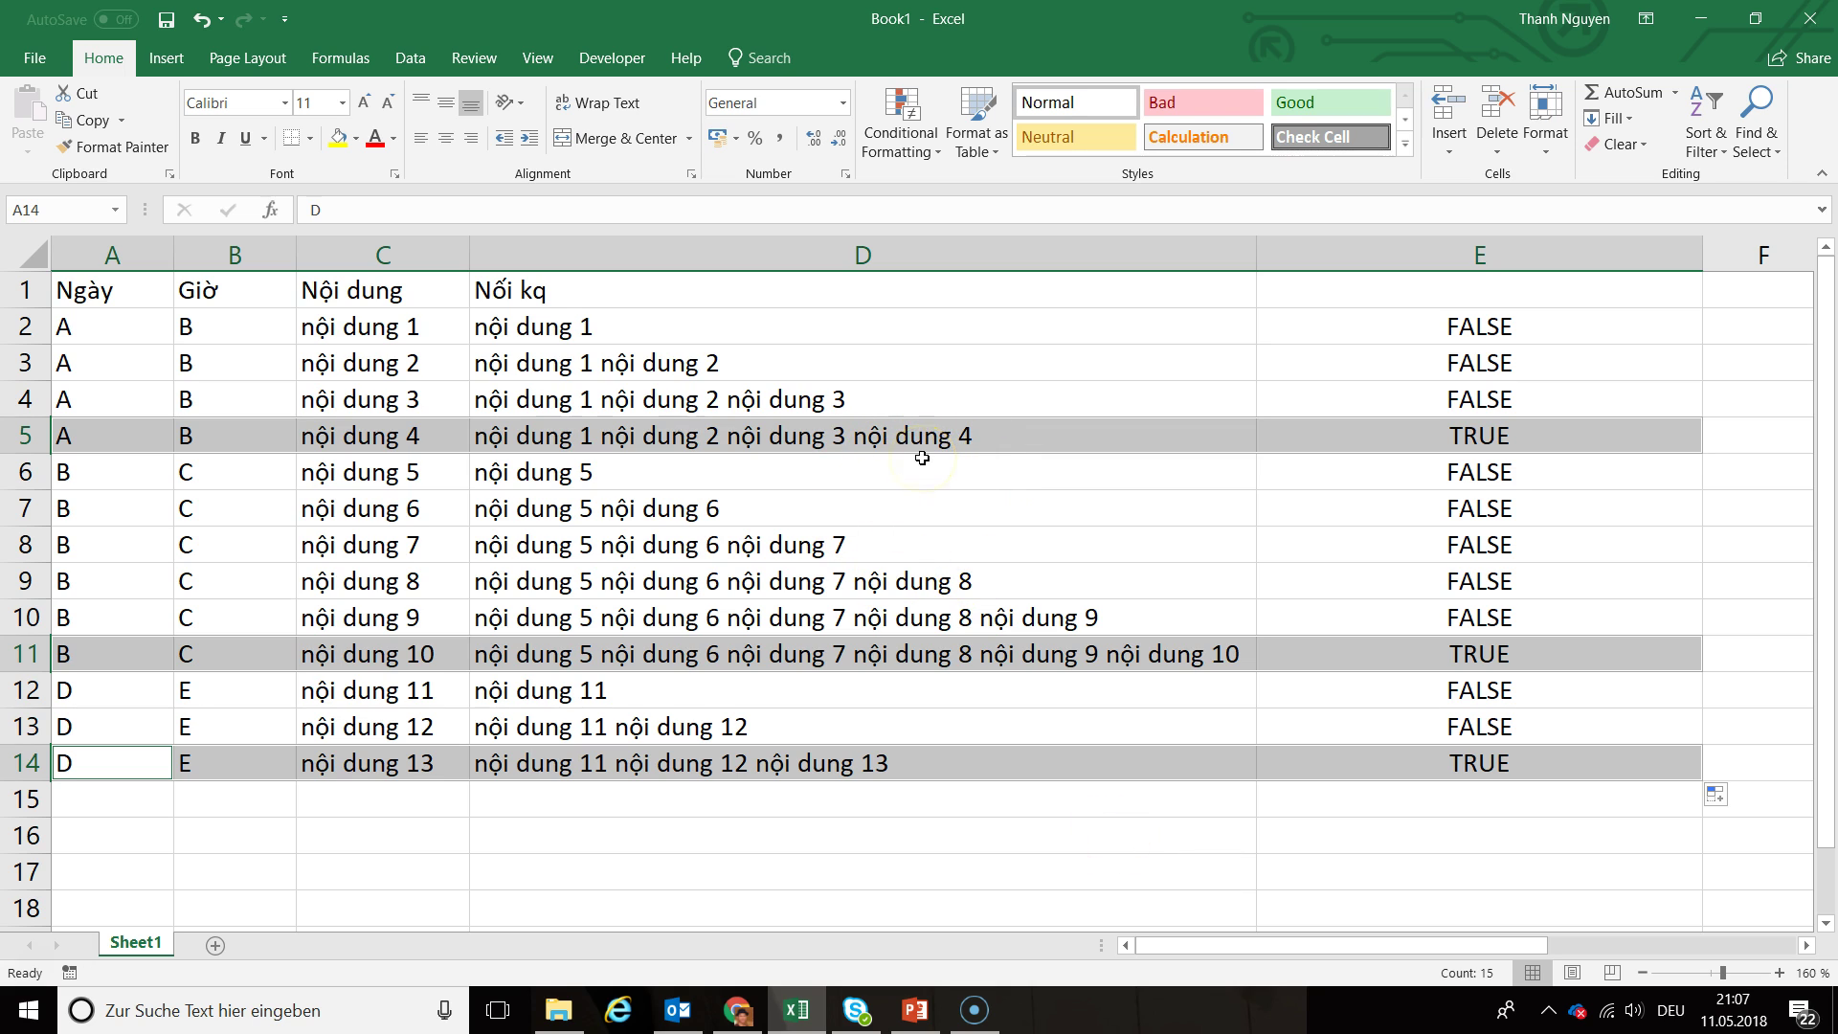
- Enter the heading Lọc in cell E1
left_click(1056, 835)
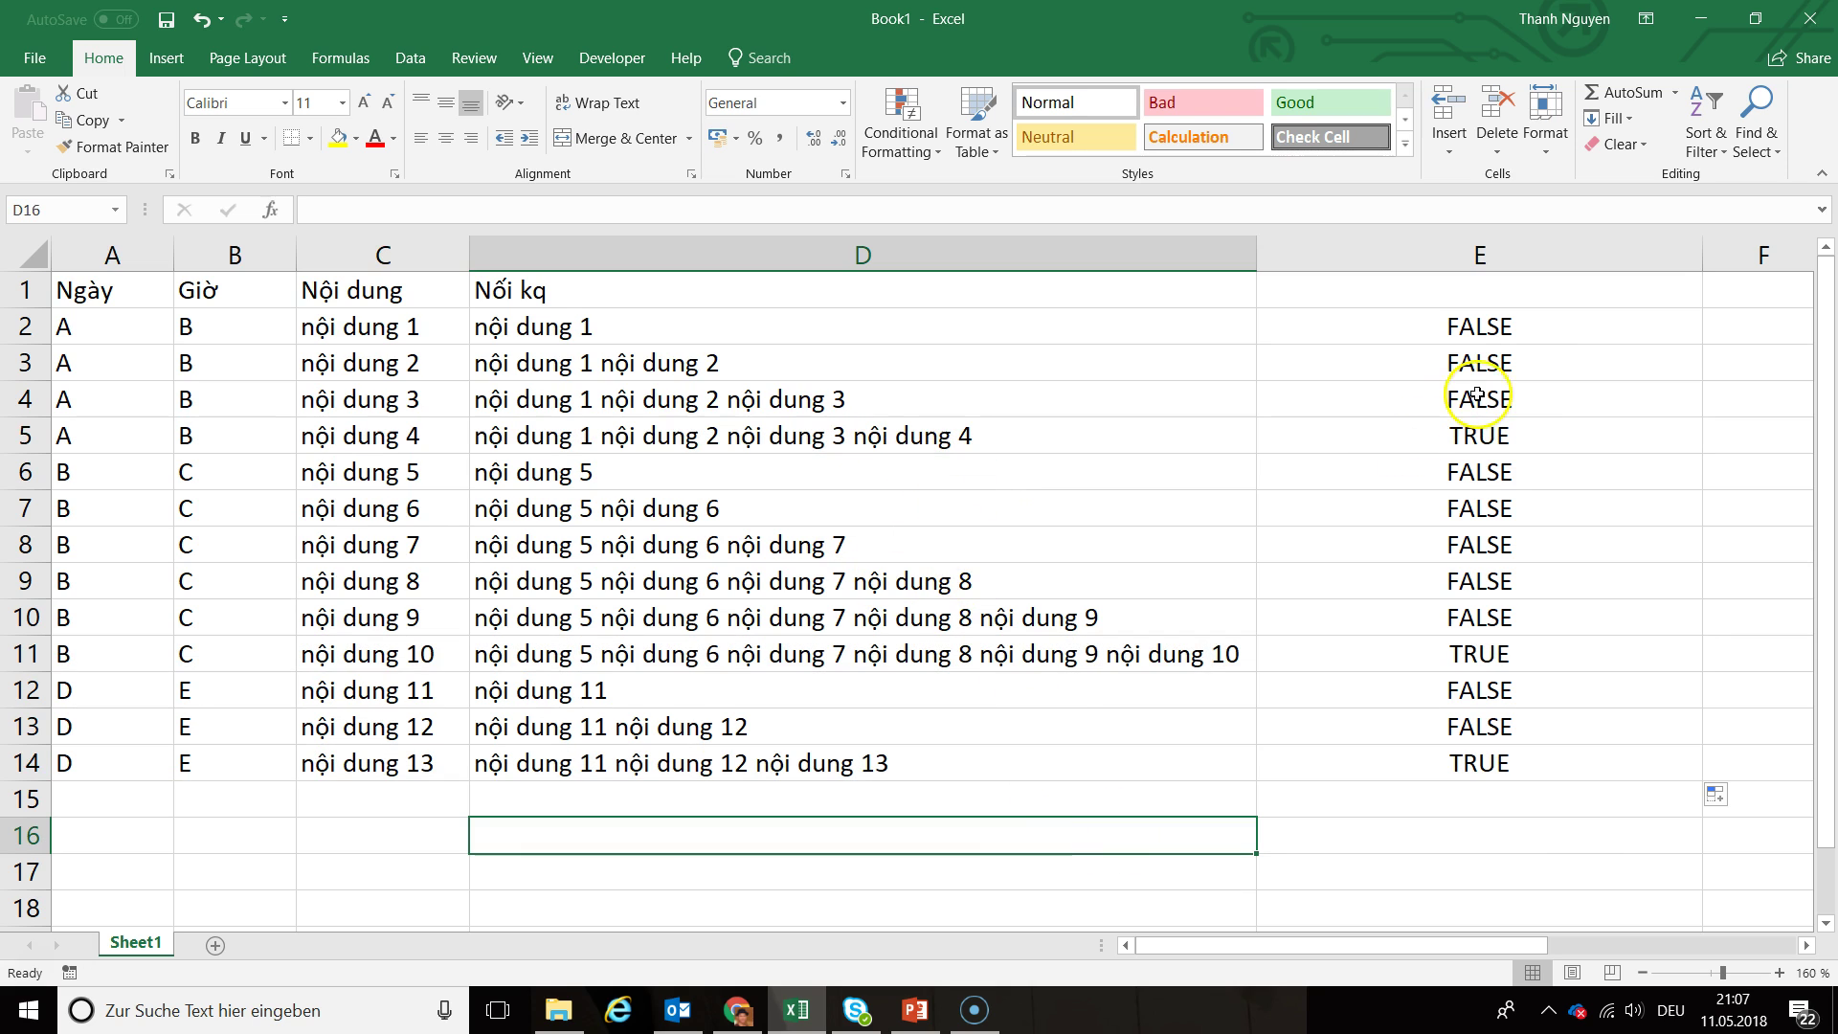
left_click(1487, 297)
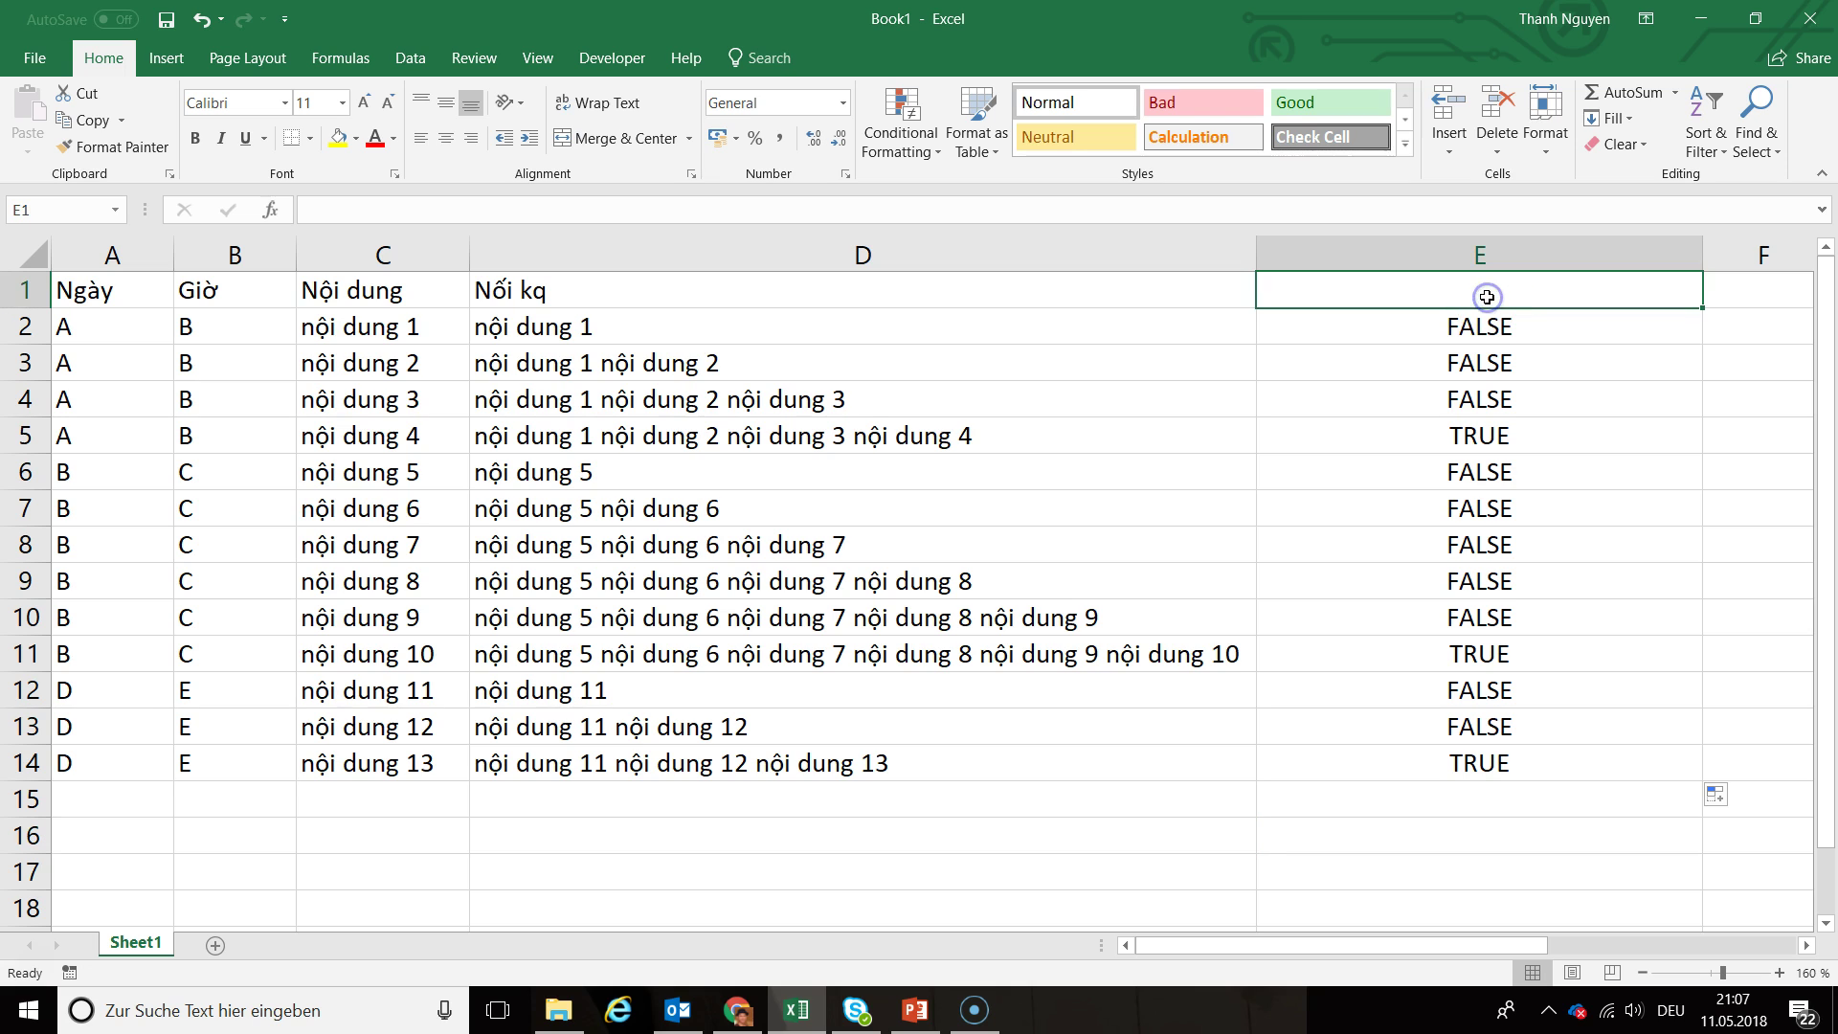
type("L")
type("cj")
key("Return")
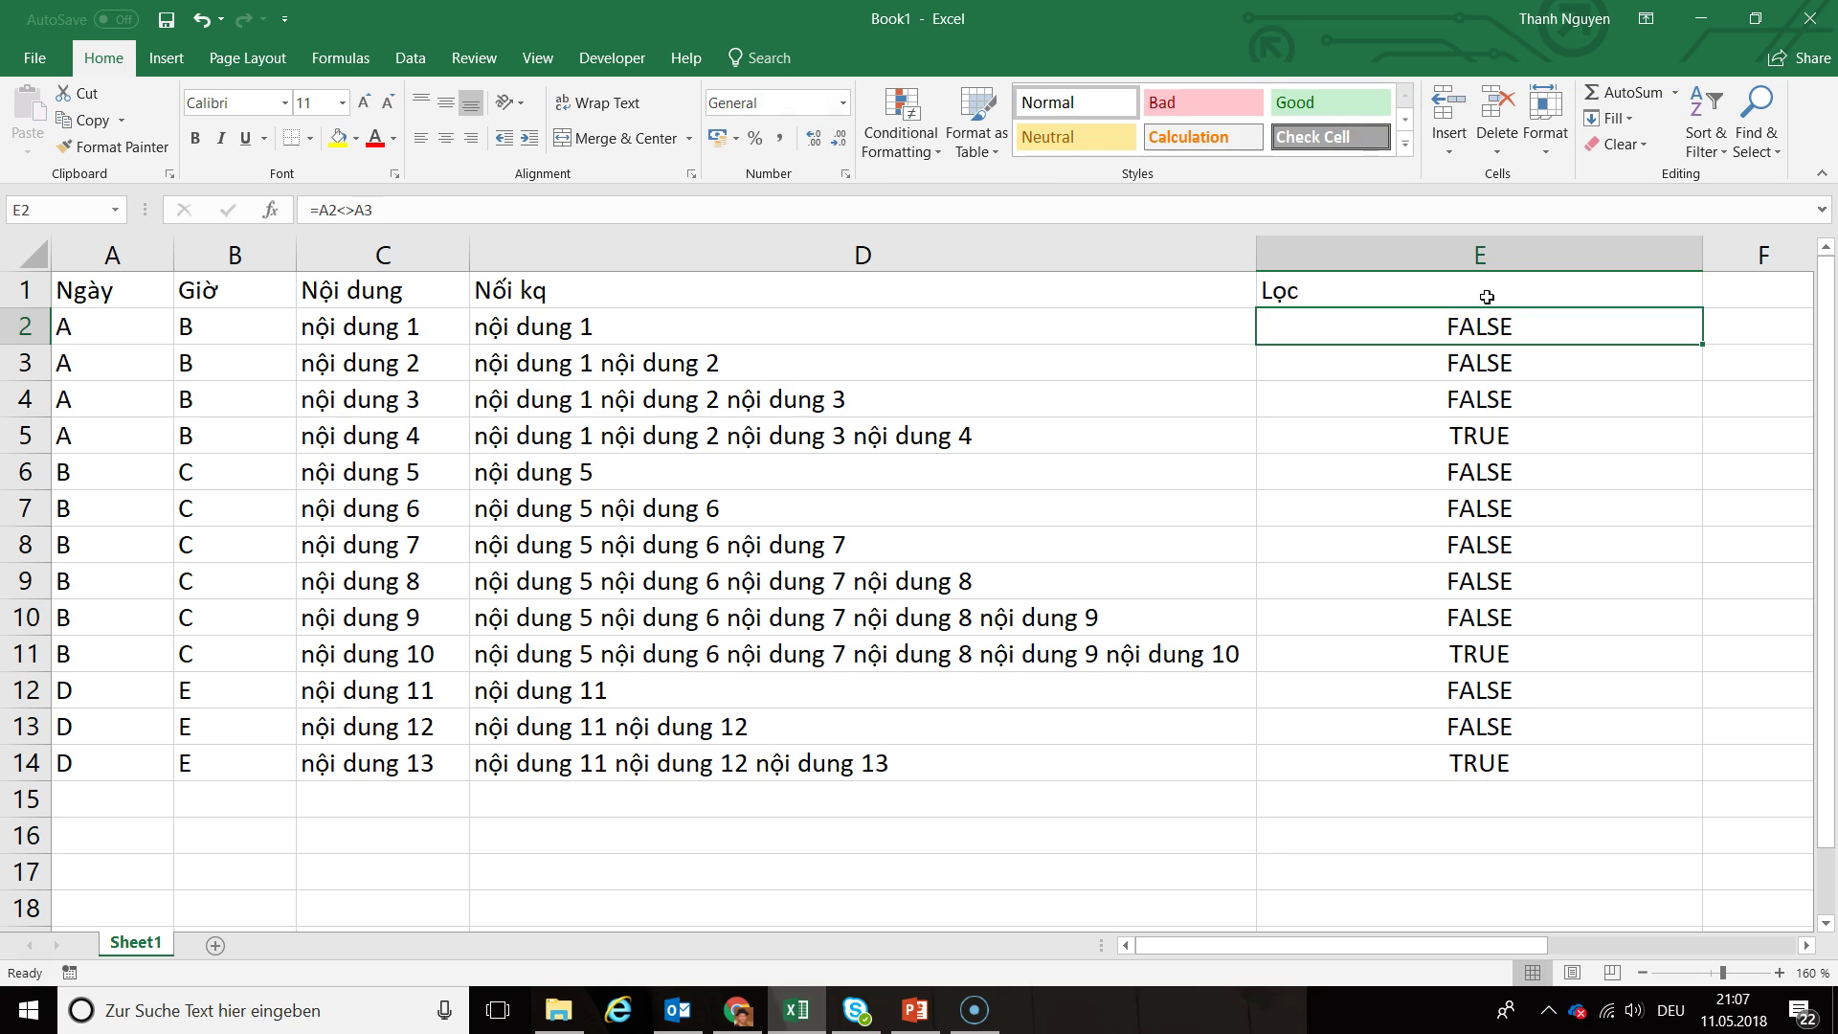
- Turn on Data > Filter for the table A1:E14
left_click(1487, 297)
mouse_move(137, 291)
left_mouse_down()
mouse_move(1436, 611)
mouse_move(1454, 780)
left_mouse_up()
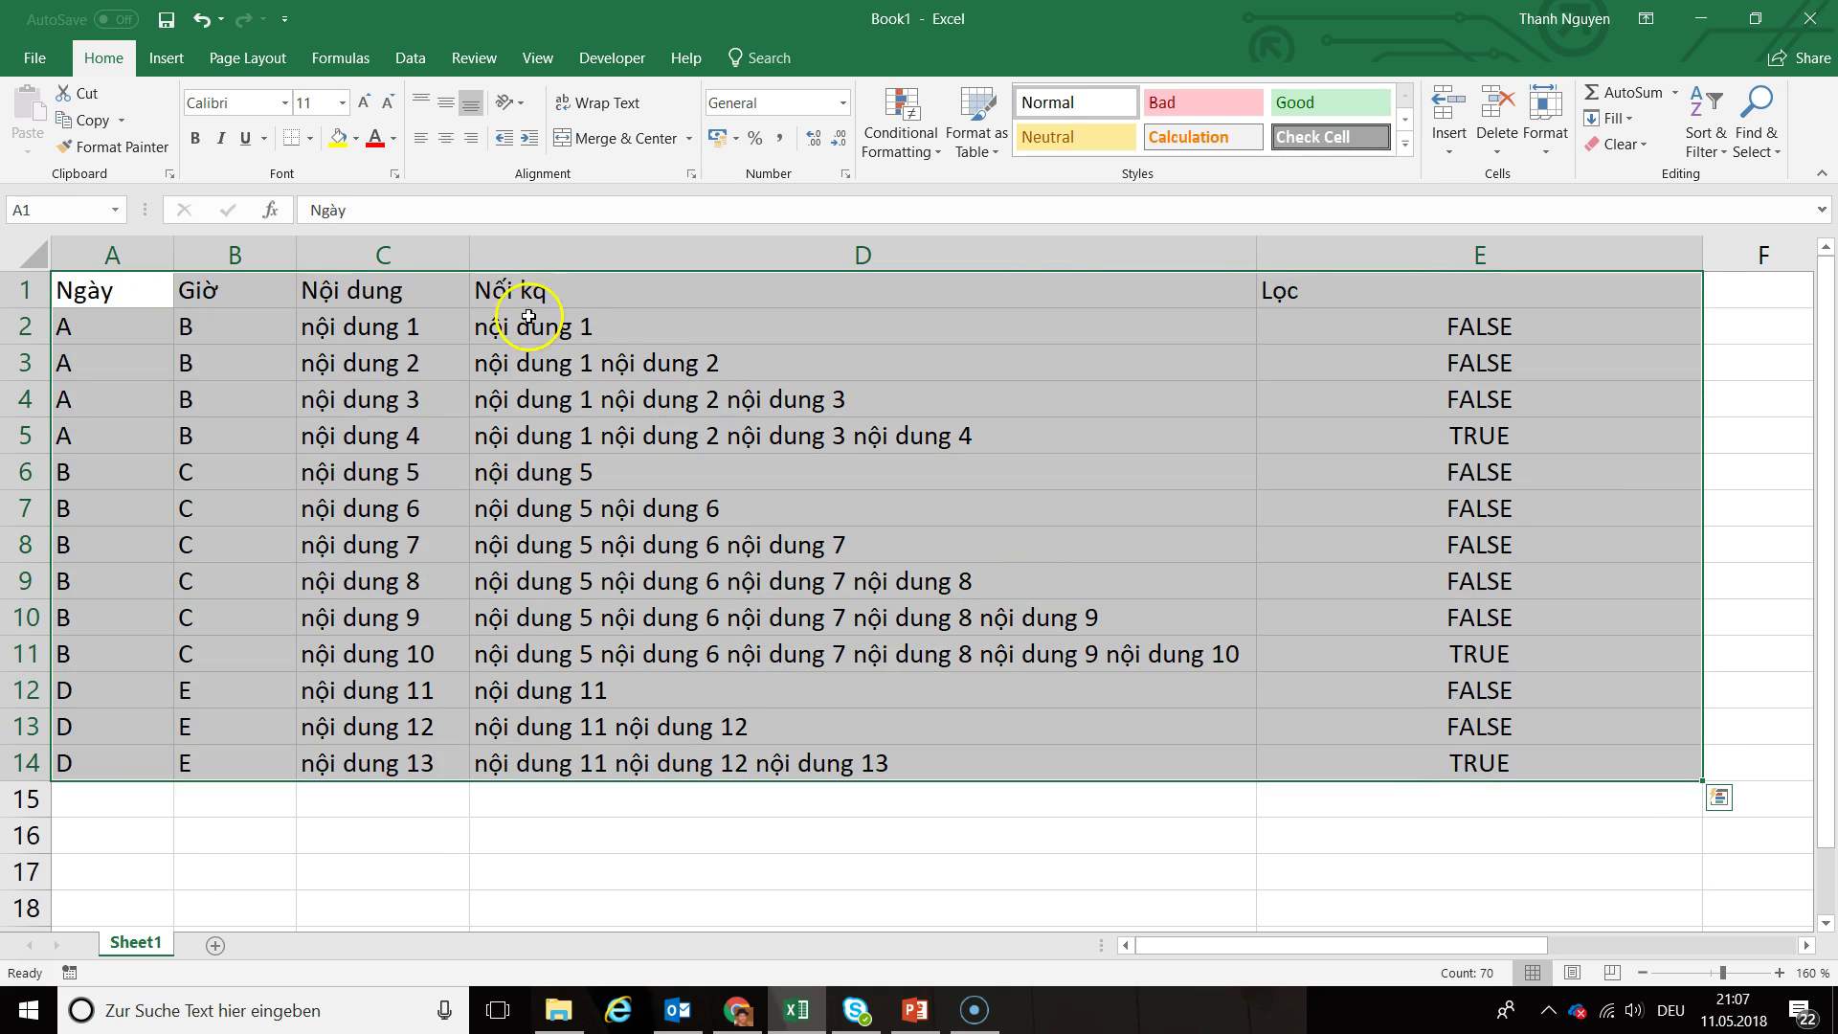
left_click(410, 57)
left_click(744, 132)
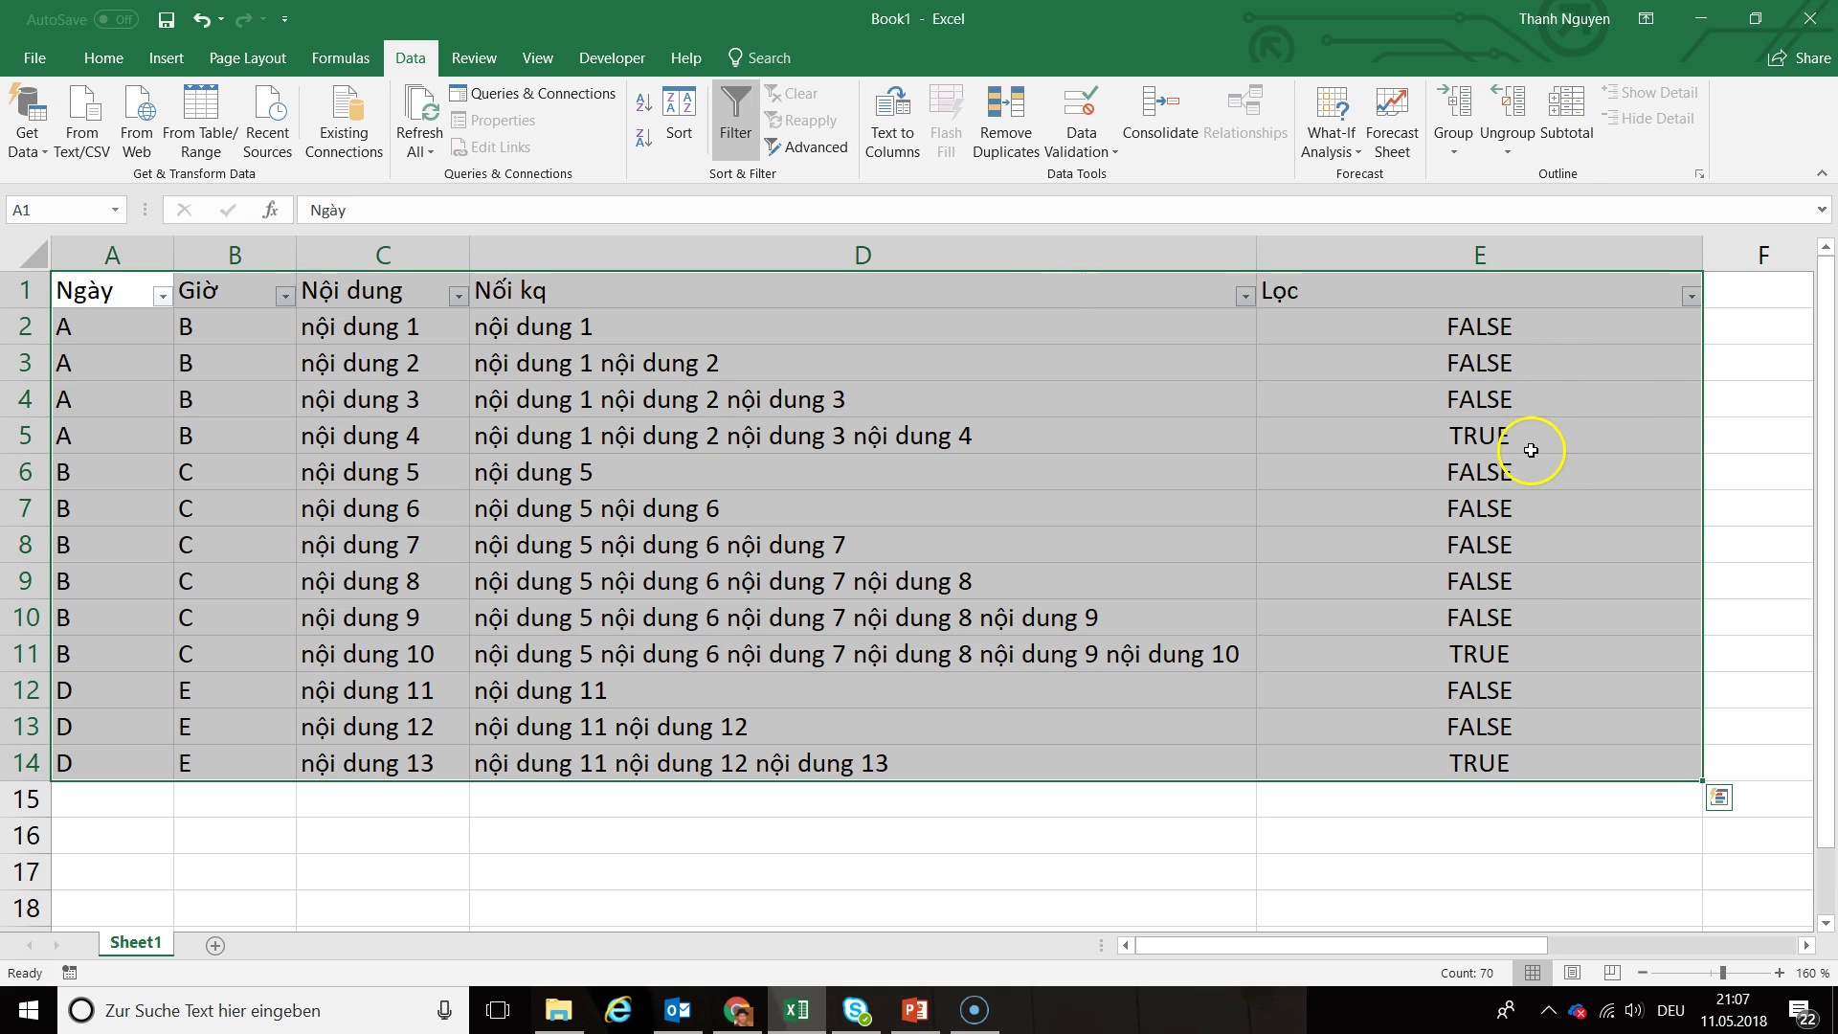
- Filter the Lọc column to show only TRUE rows, then select the visible rows
left_click(1483, 436)
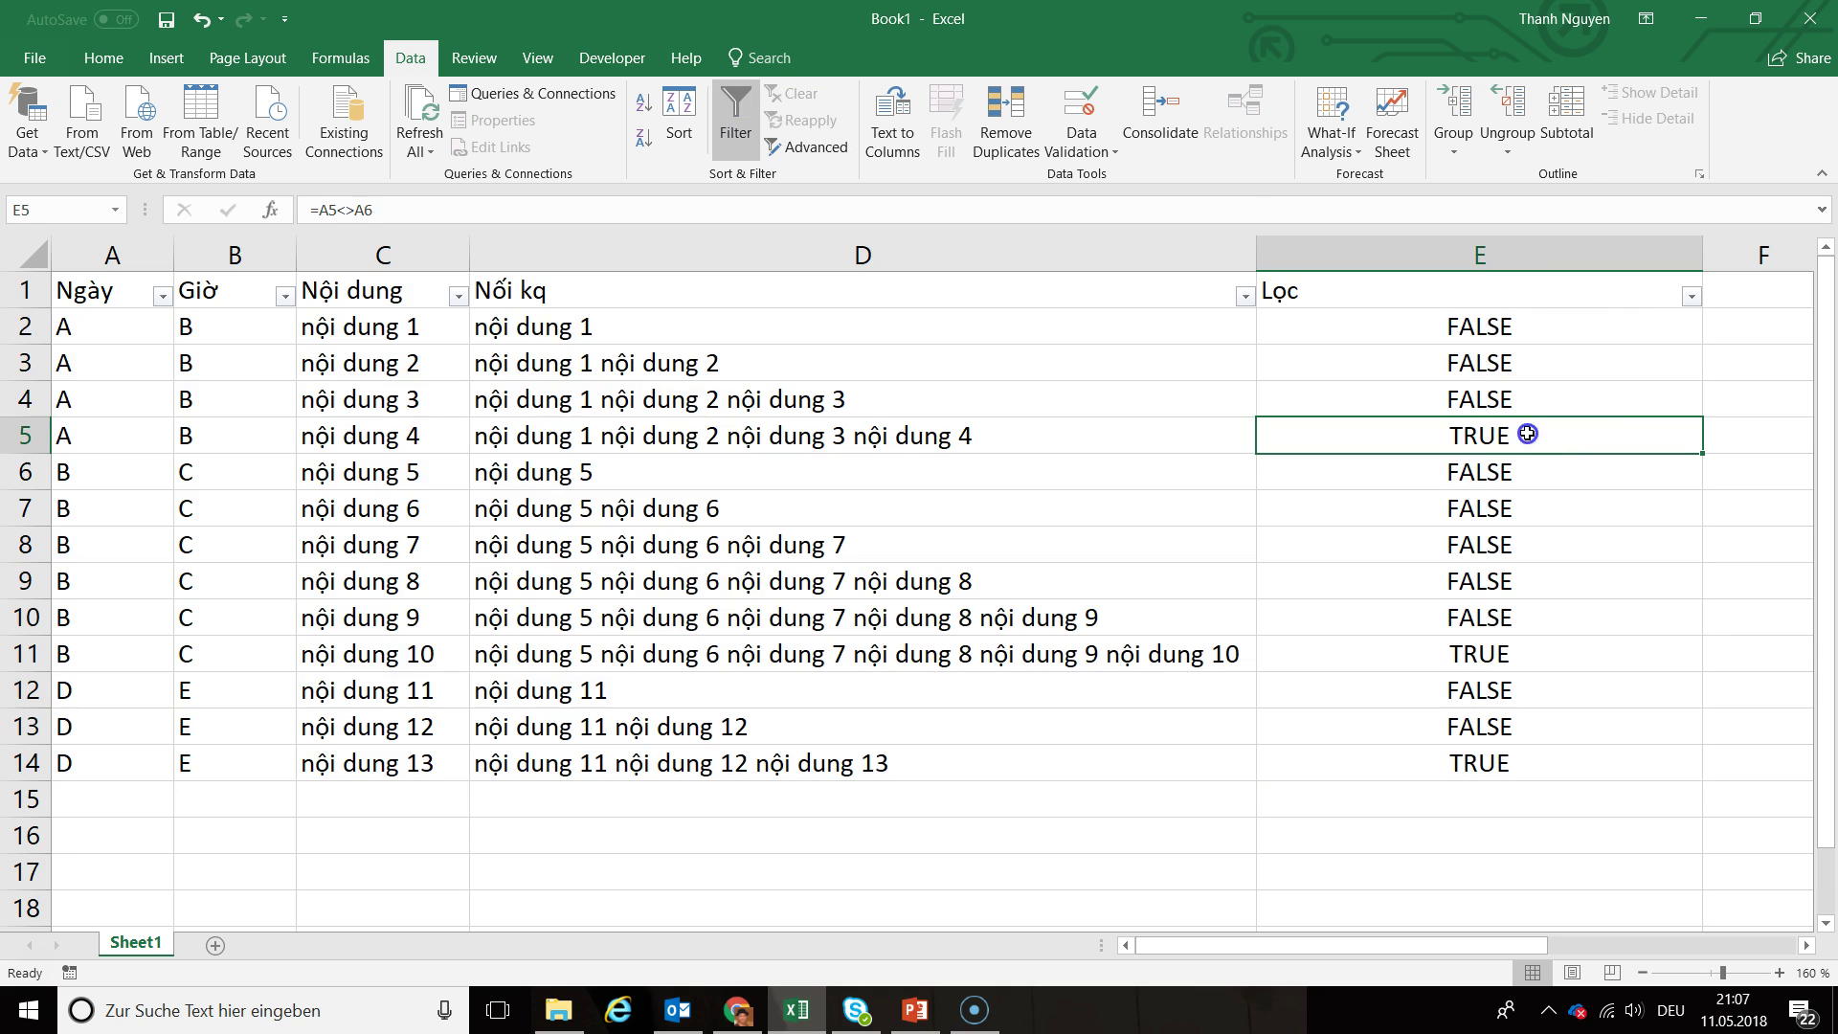
left_click(1691, 295)
left_click(1471, 532)
left_click(1465, 566)
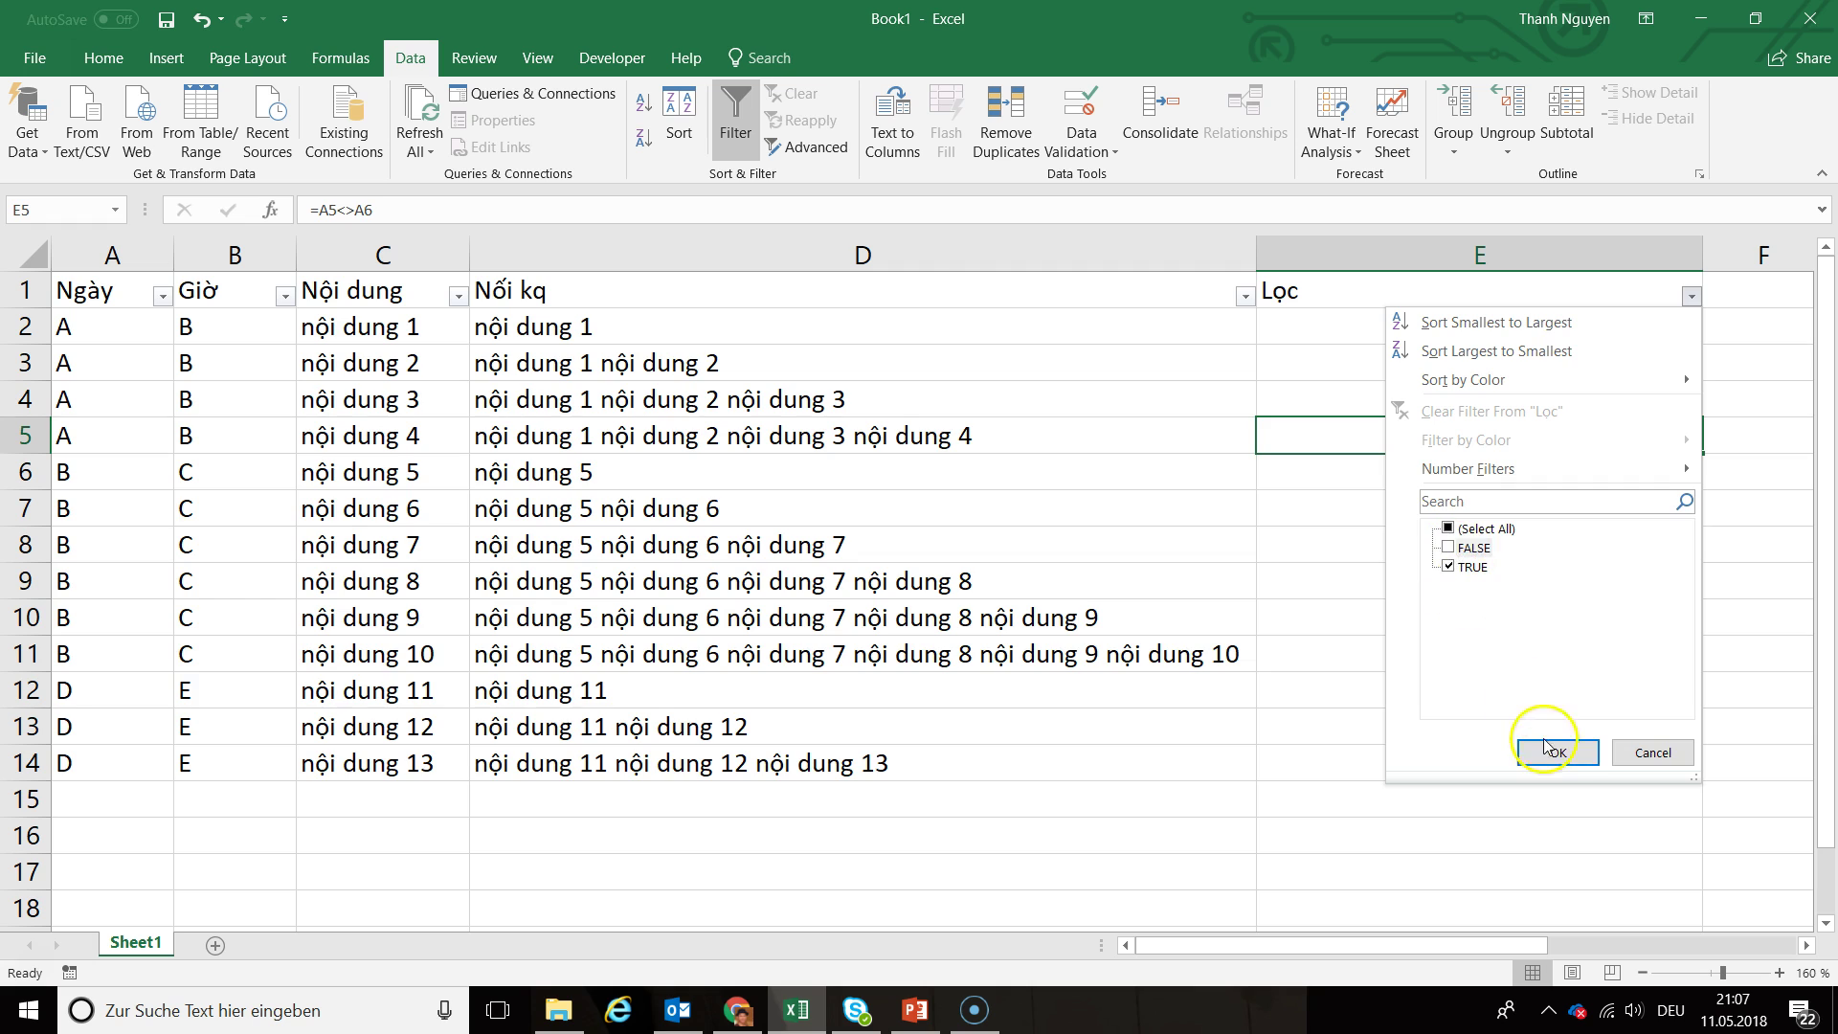
left_click(1558, 753)
mouse_move(161, 335)
left_mouse_down()
mouse_move(714, 347)
mouse_move(744, 401)
left_mouse_up()
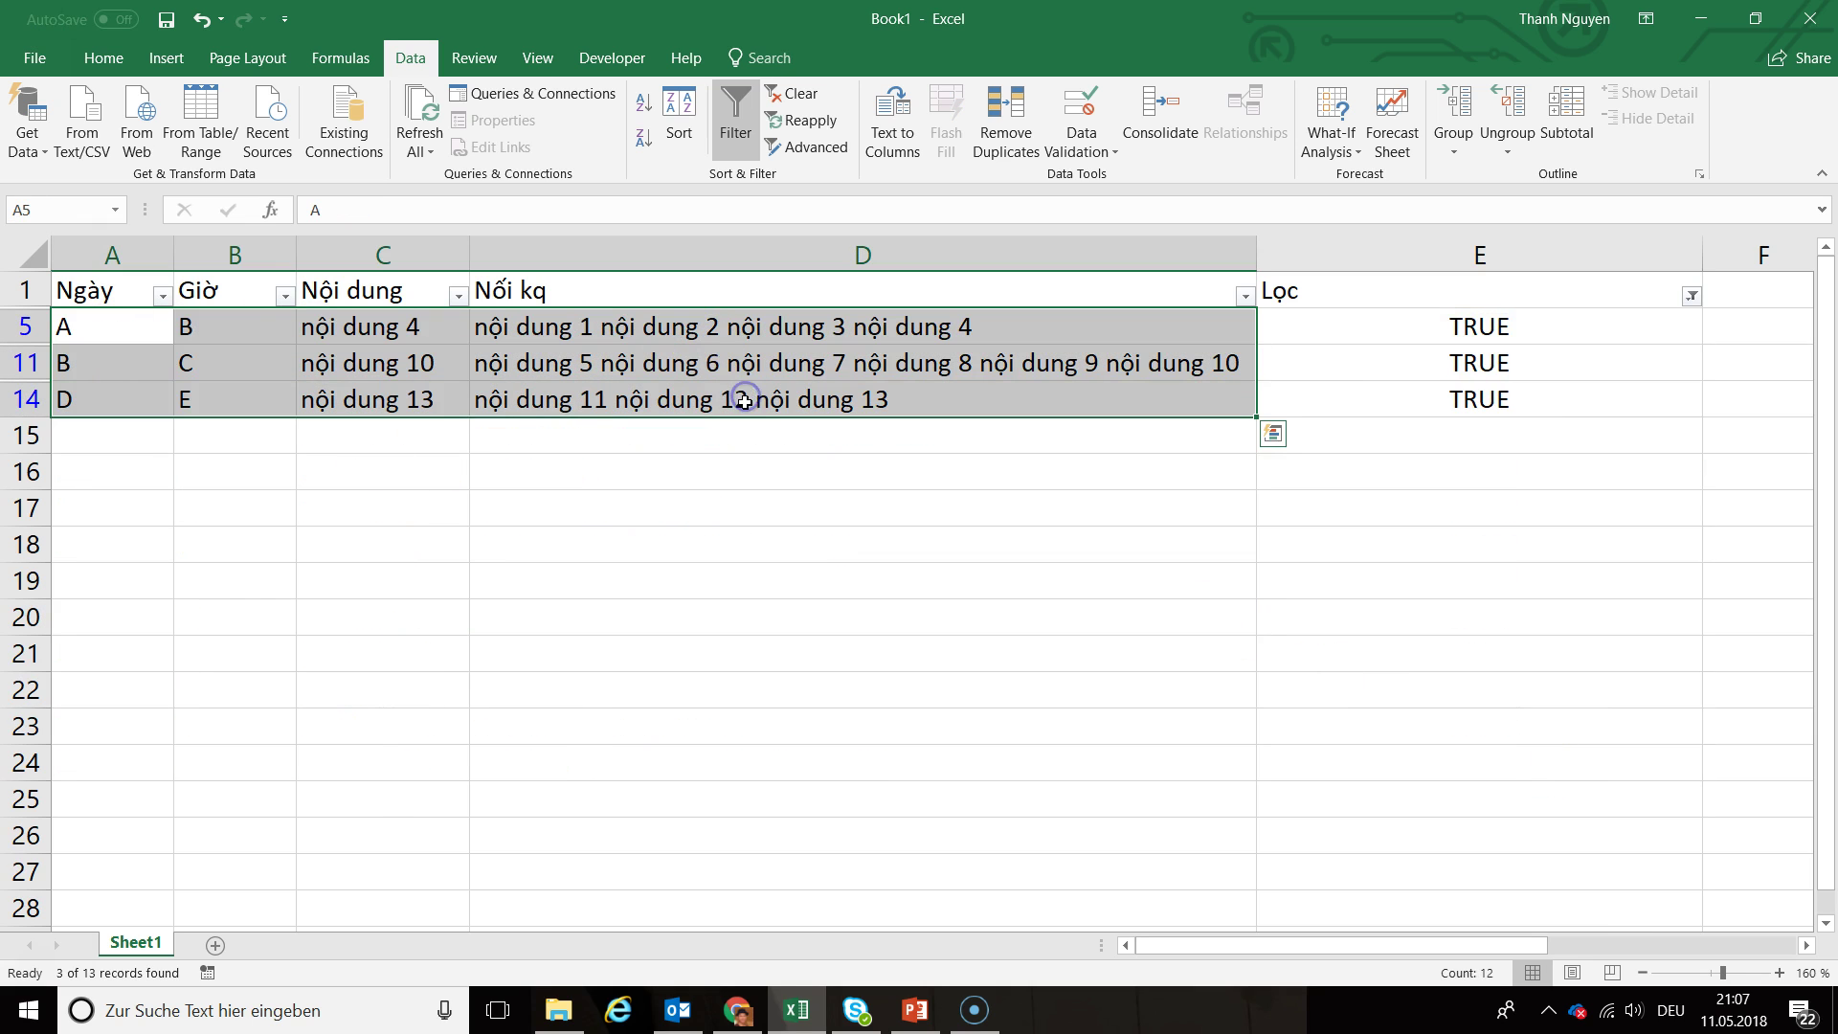
- Copy the filtered rows and paste them at A2 of a new Sheet2
key("ctrl+c")
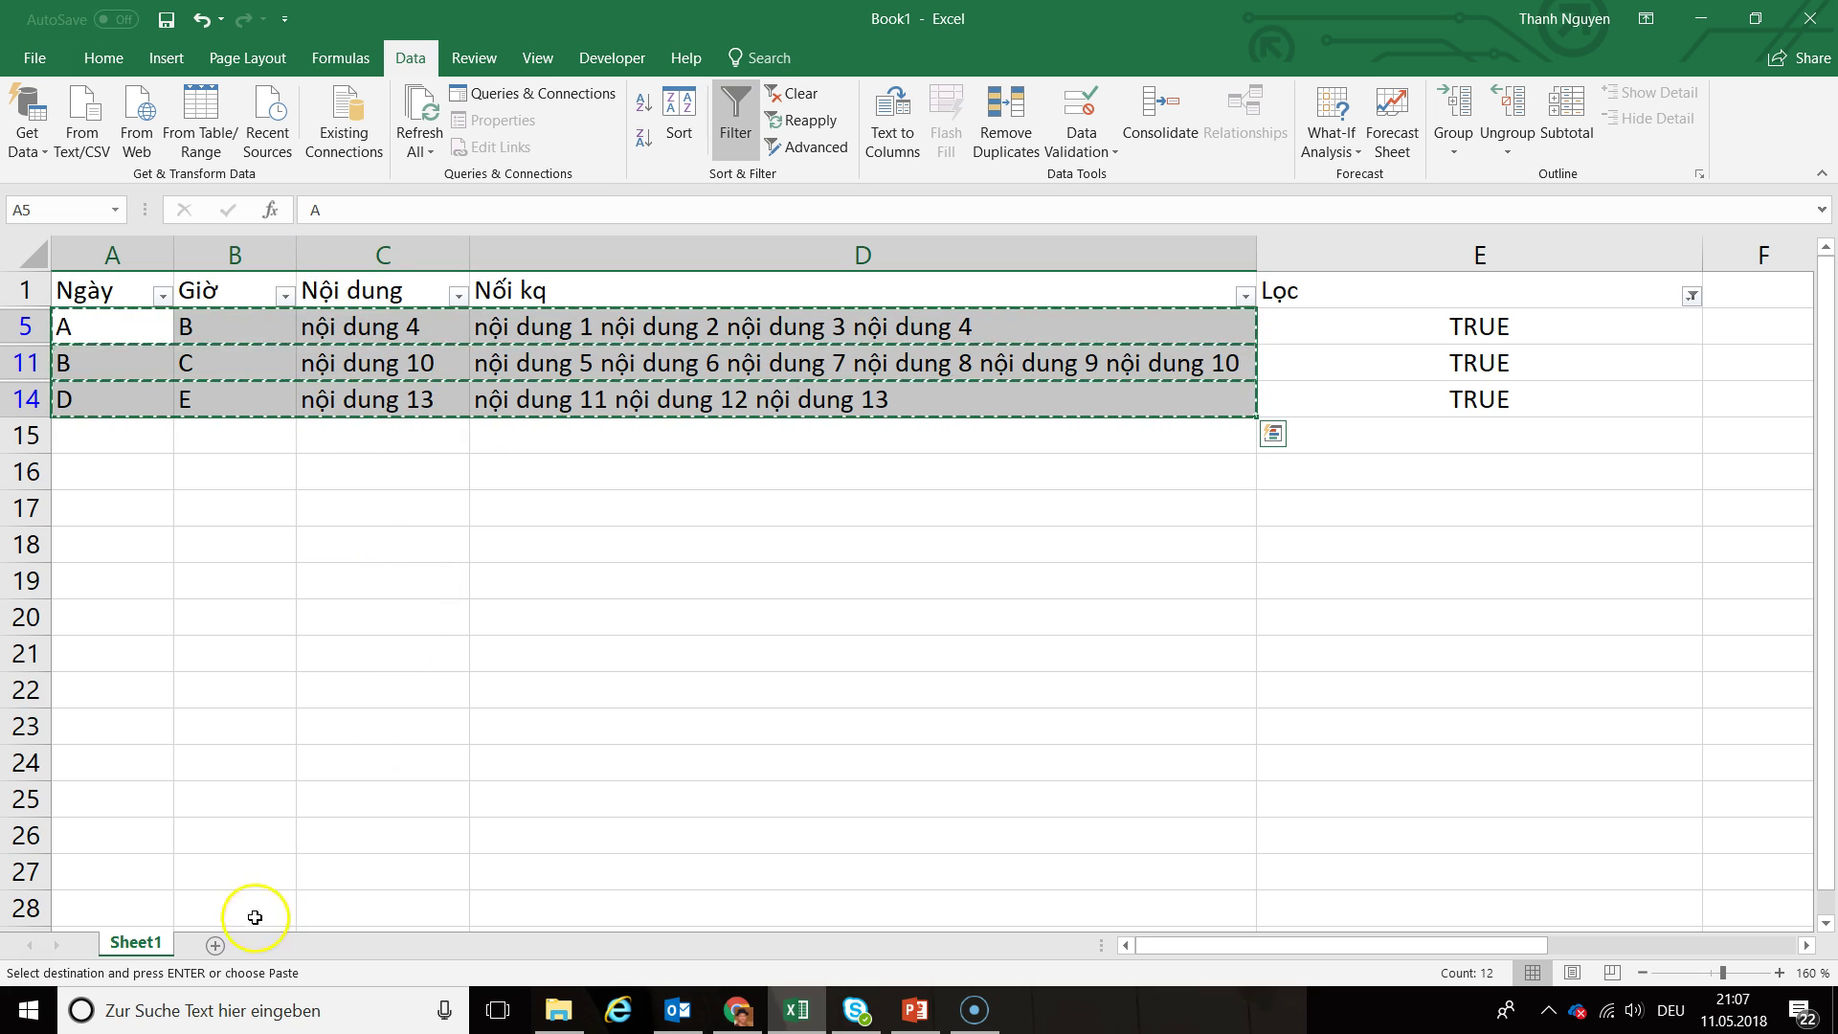
left_click(218, 948)
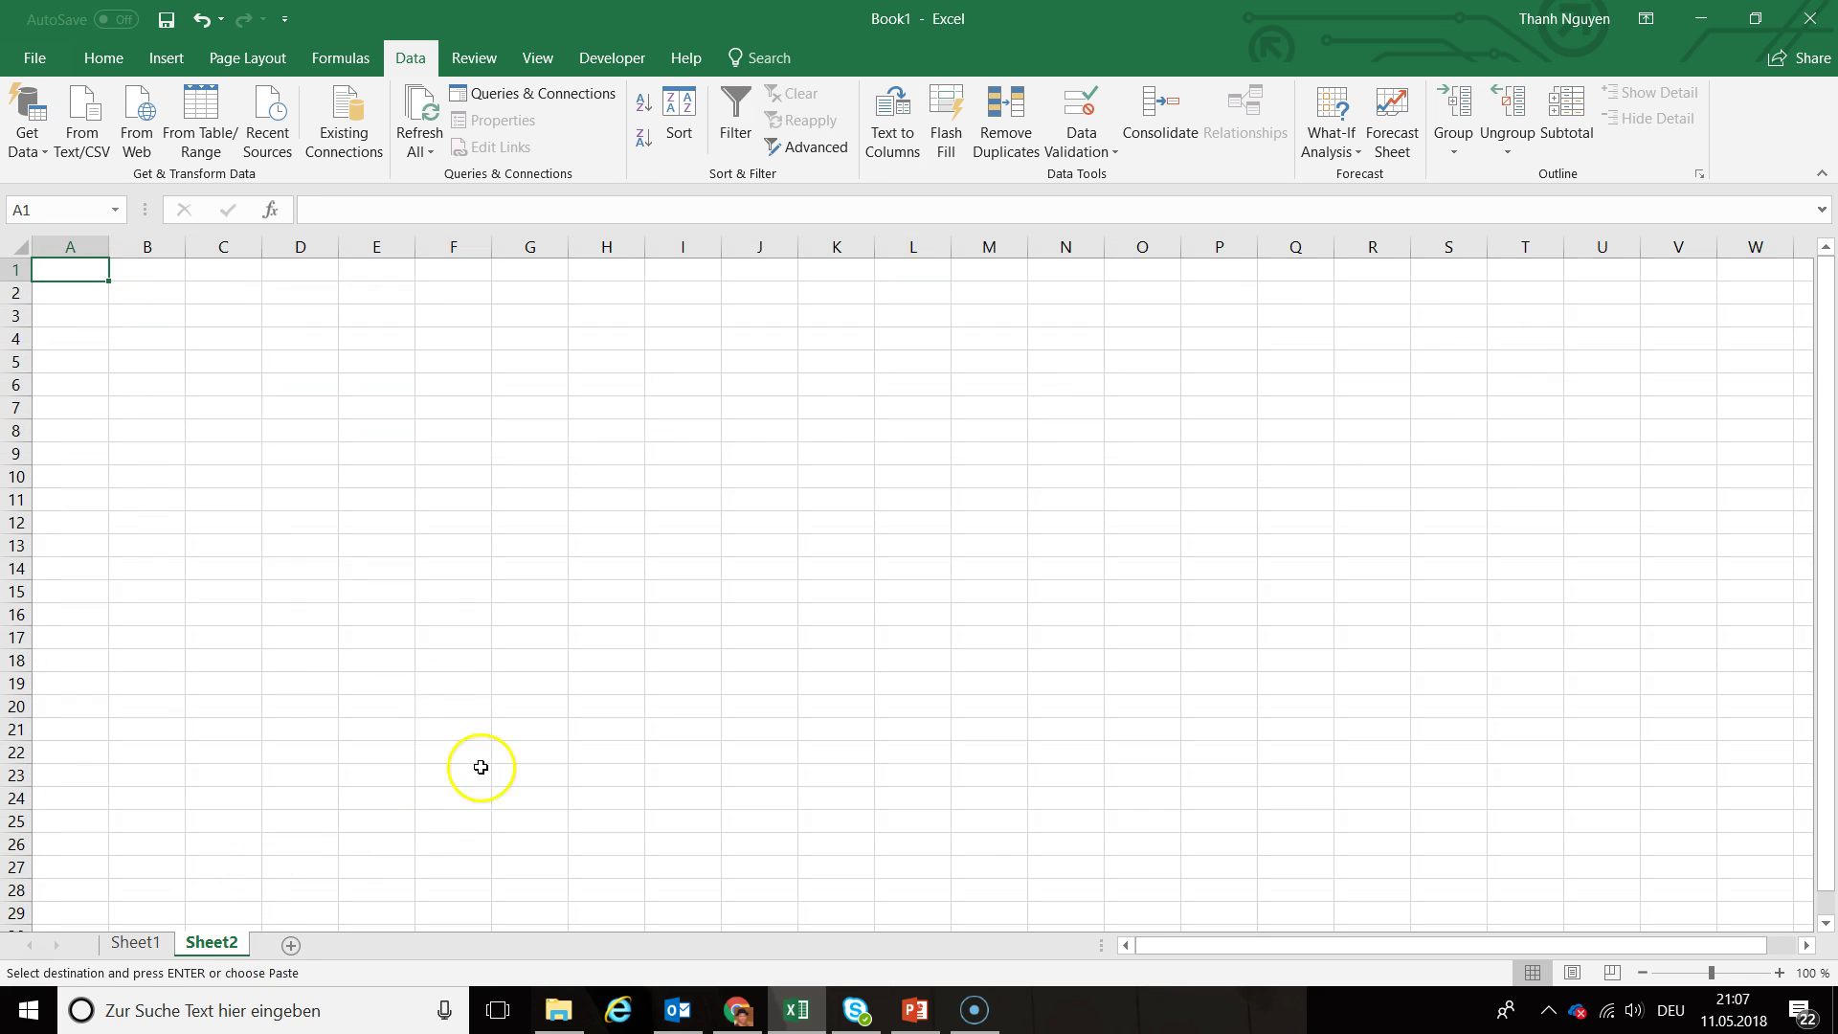
right_click(84, 291)
left_click(124, 402)
left_click(581, 572)
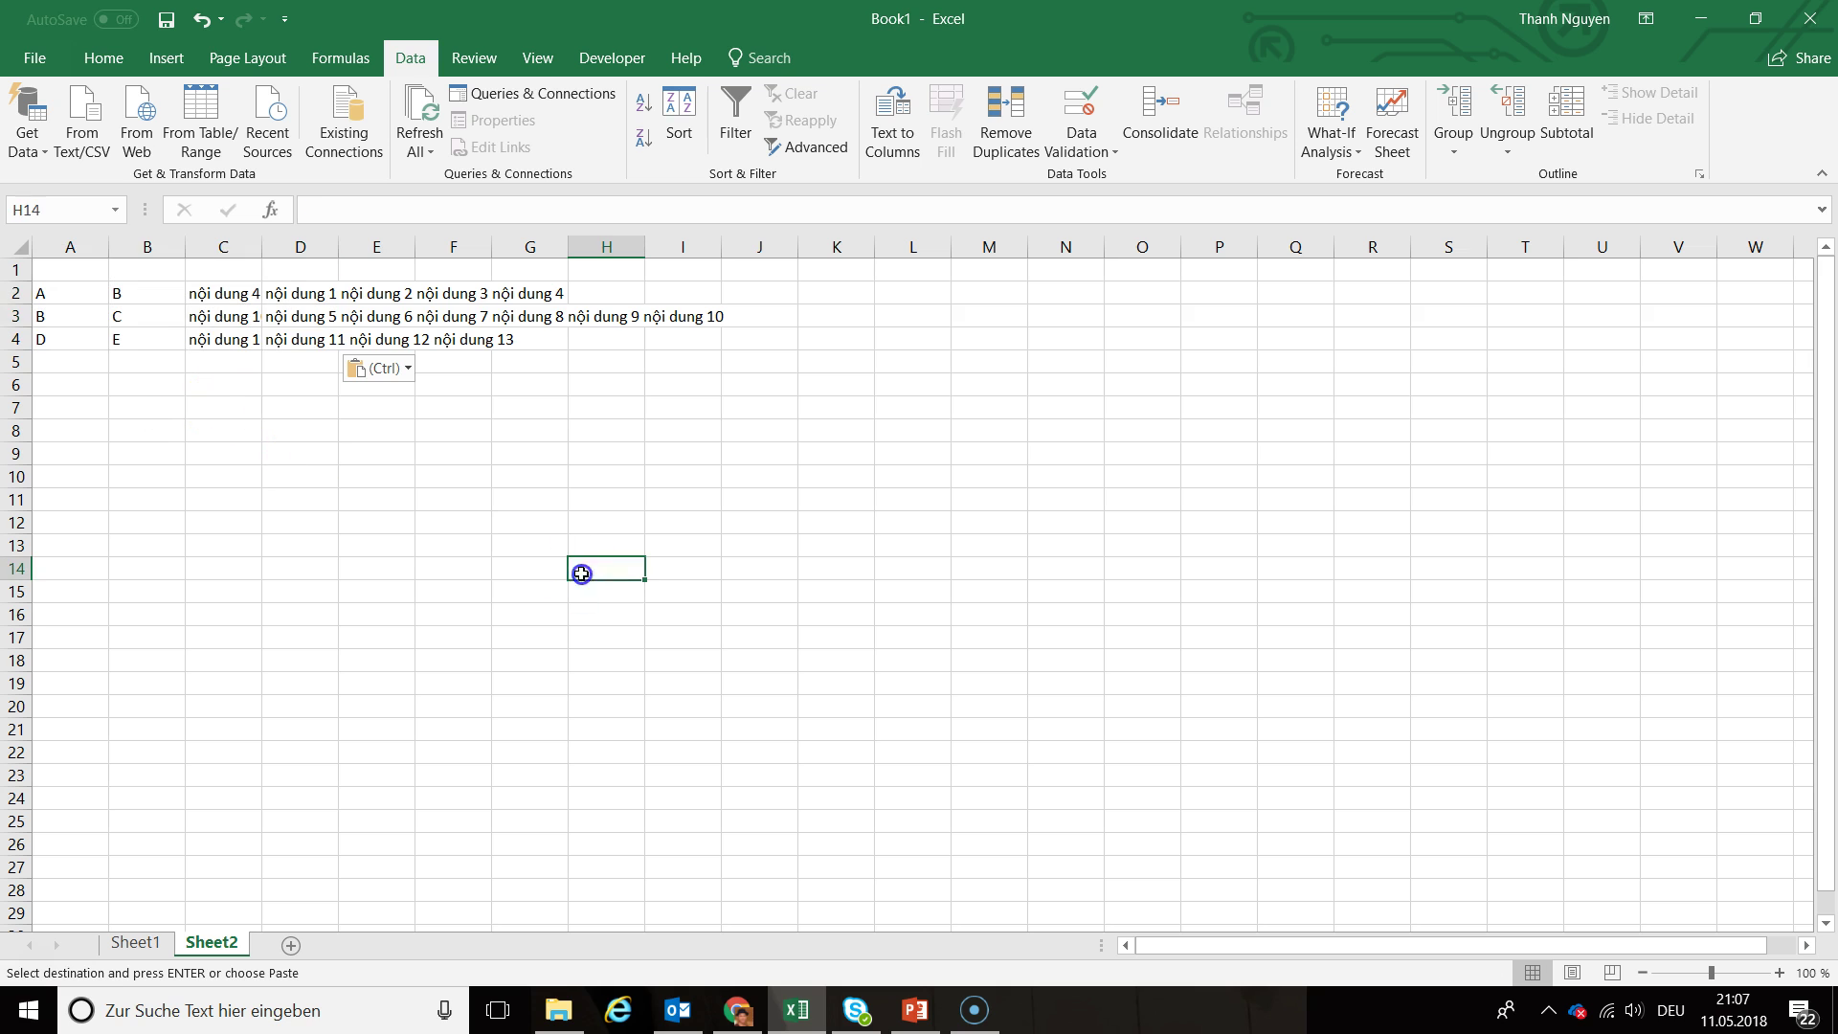
- Fit Sheet2's columns A–D to their text, check the joined cells, and return to Sheet1
left_click_drag(72, 247, 235, 244)
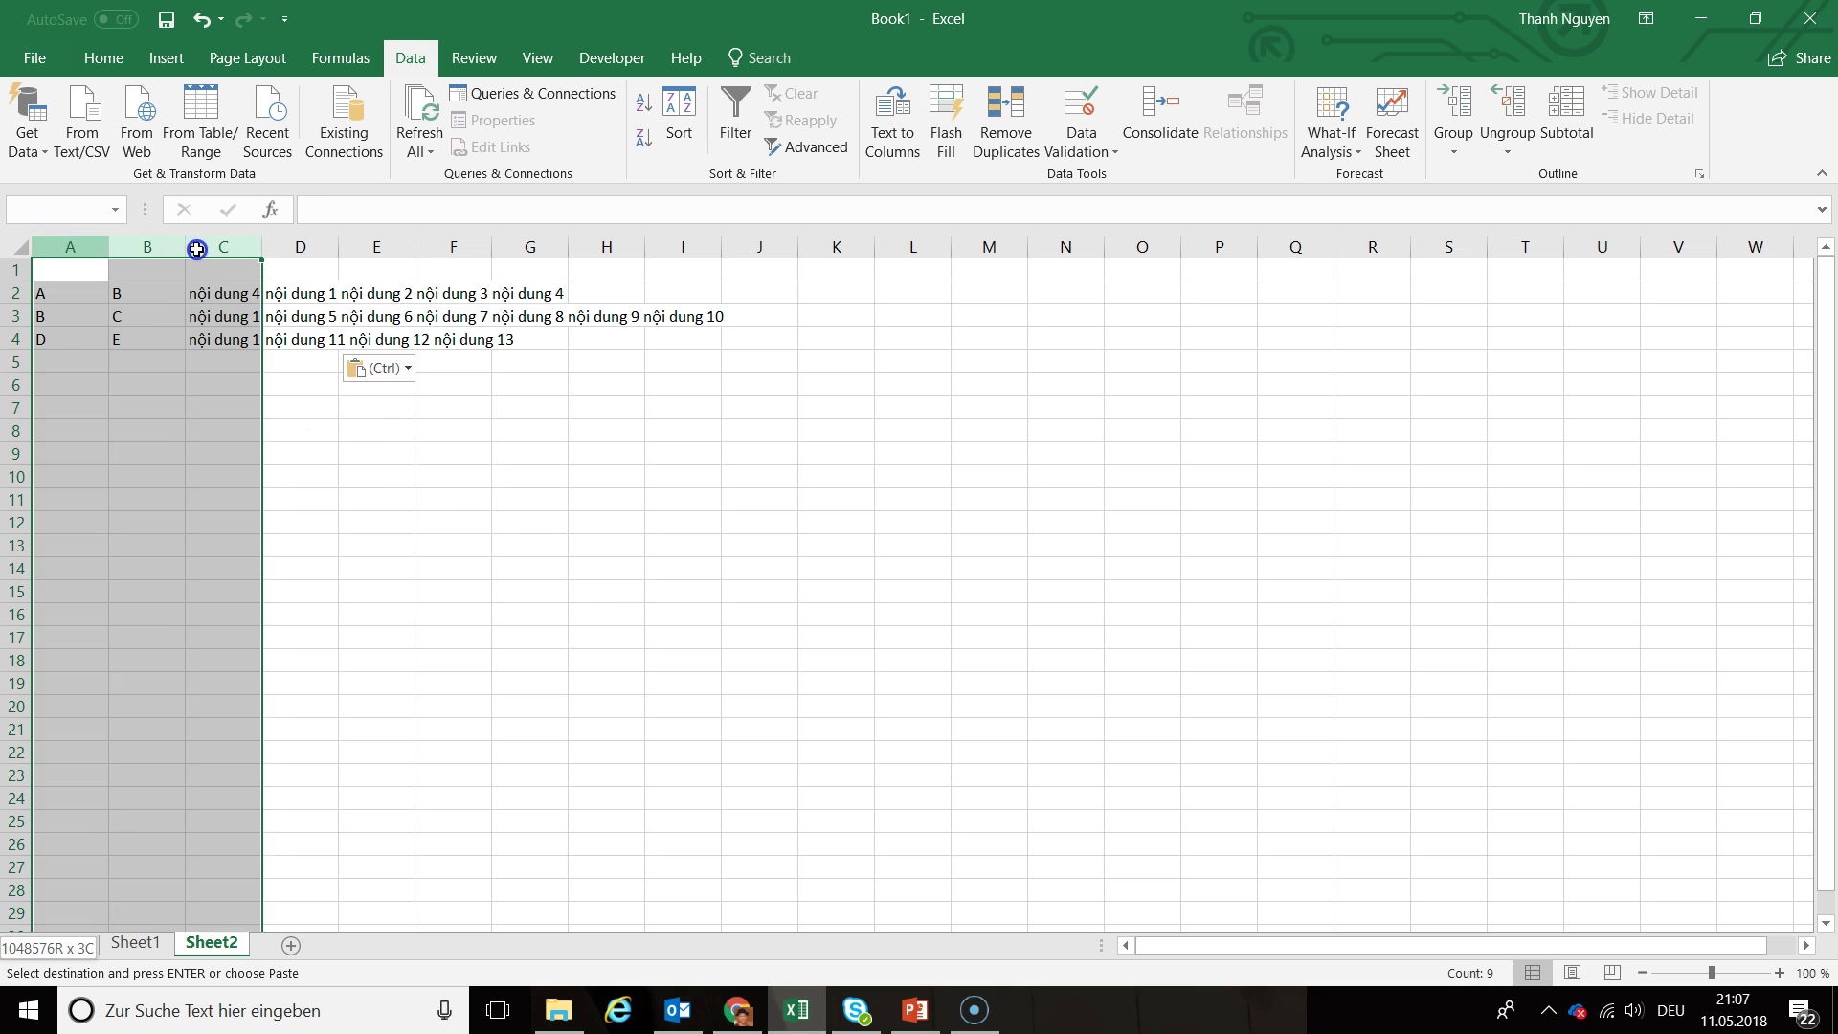
double_click(261, 247)
left_click(503, 499)
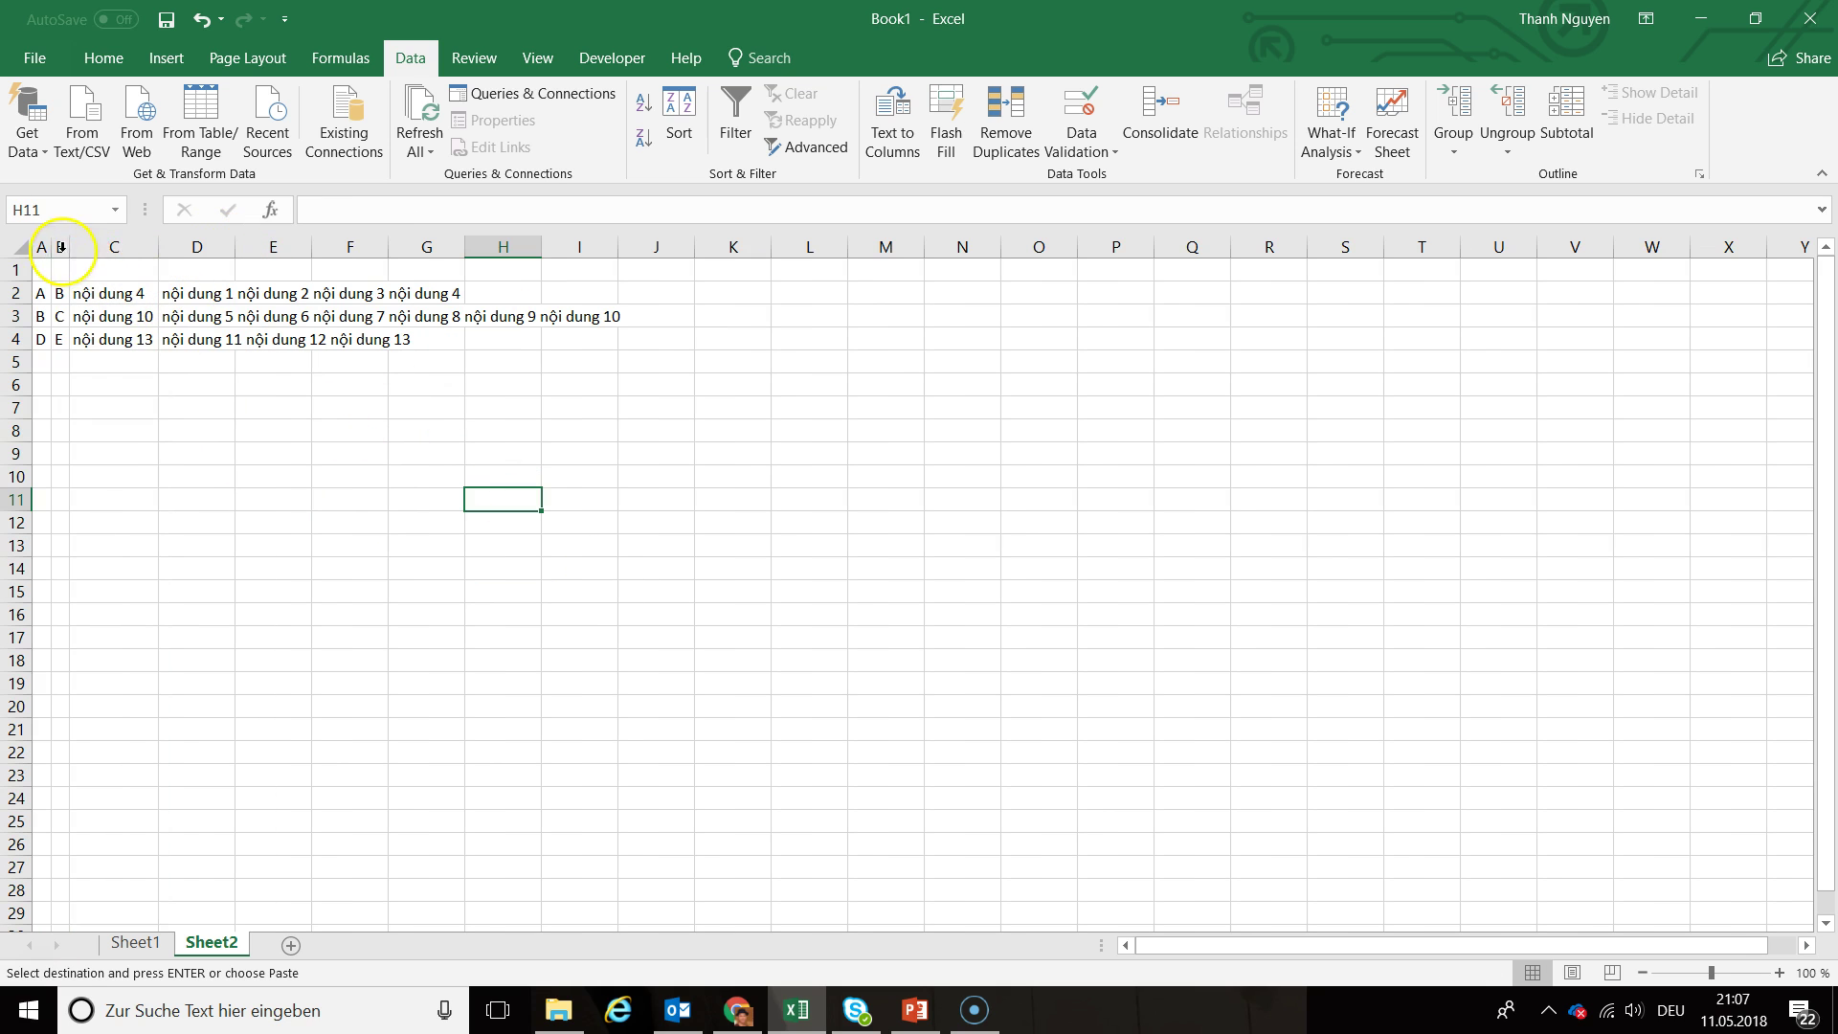
left_click(125, 247)
left_click_drag(159, 247, 672, 251)
double_click(750, 247)
left_click(961, 450)
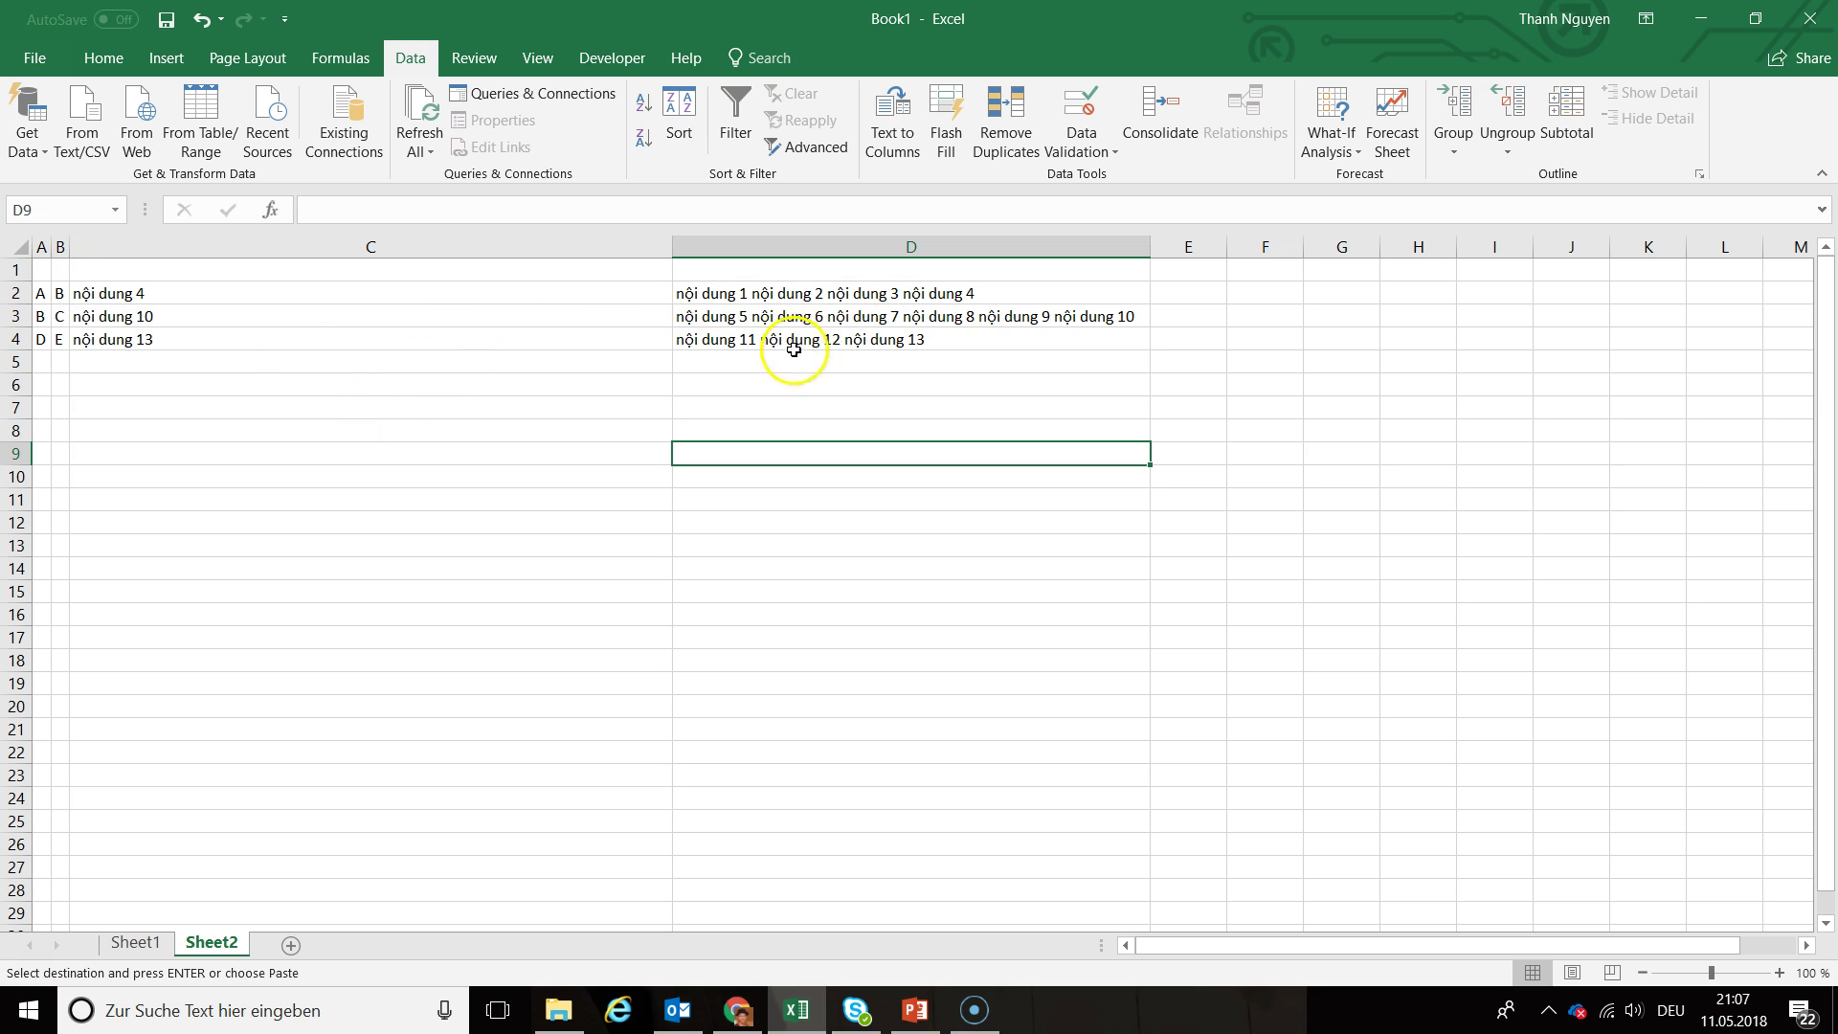
left_click(189, 249)
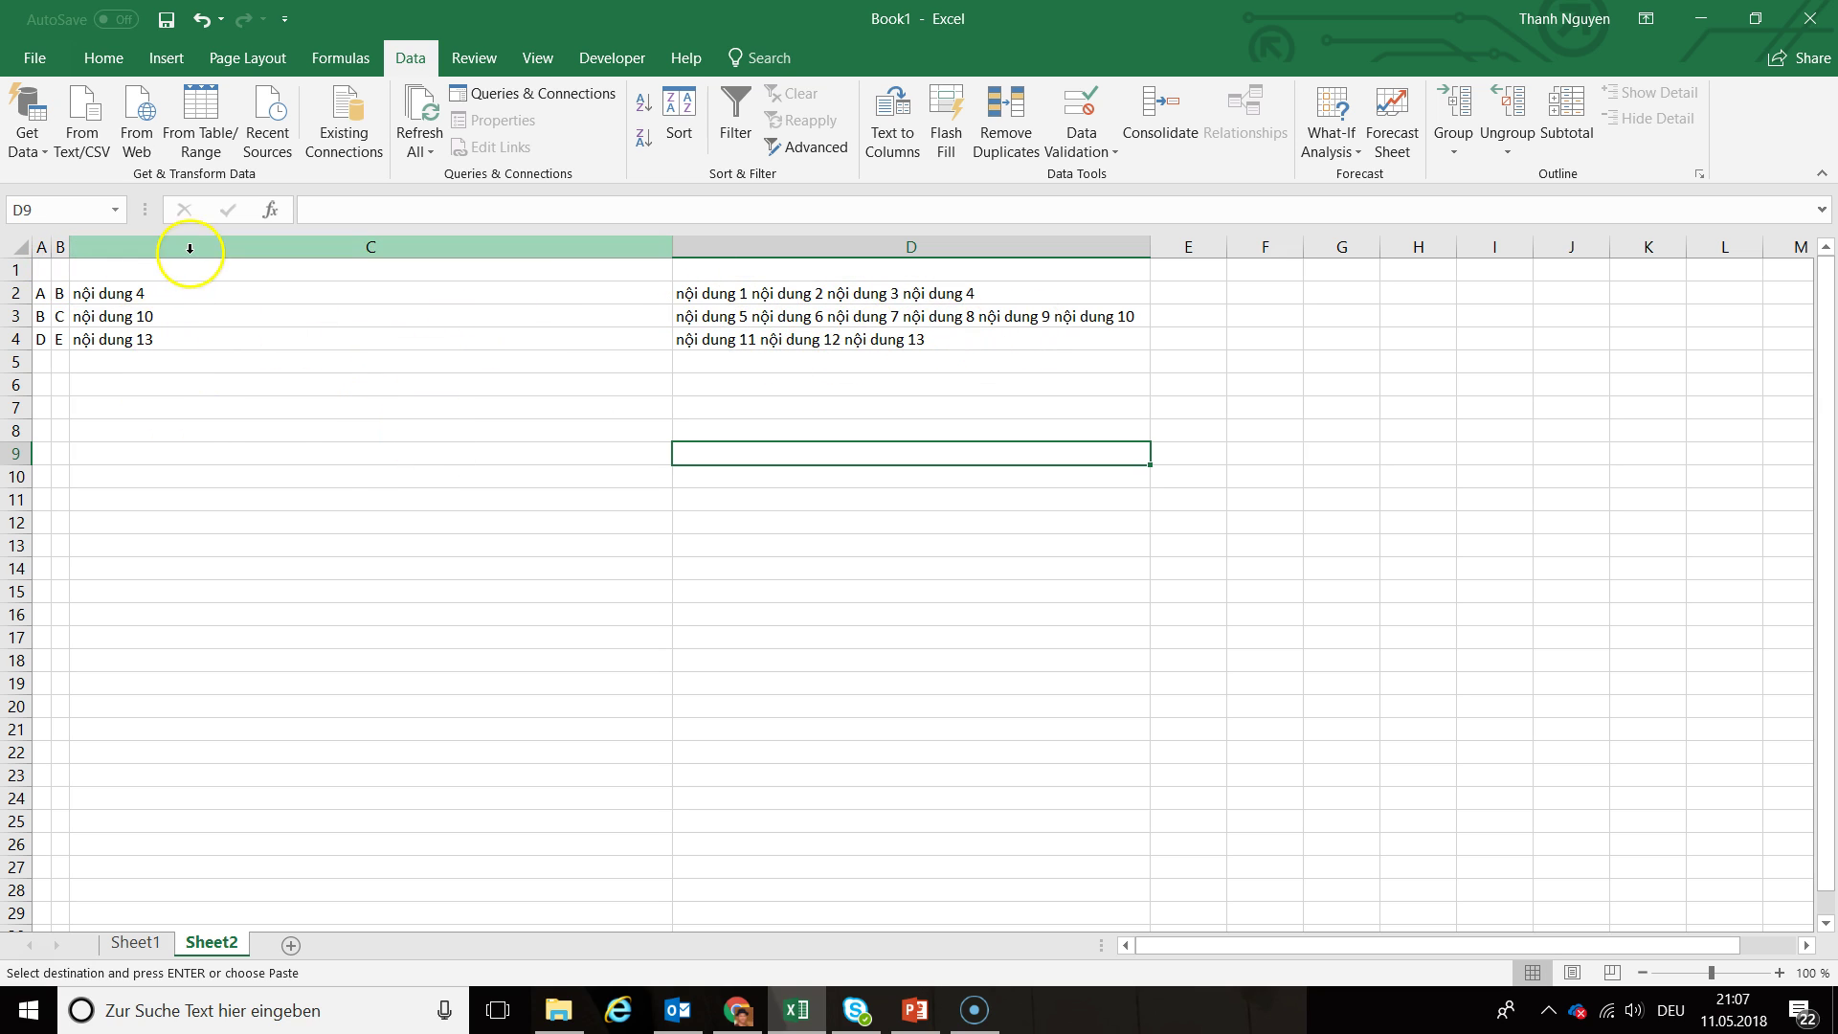
left_click(696, 385)
left_click_drag(792, 297, 785, 339)
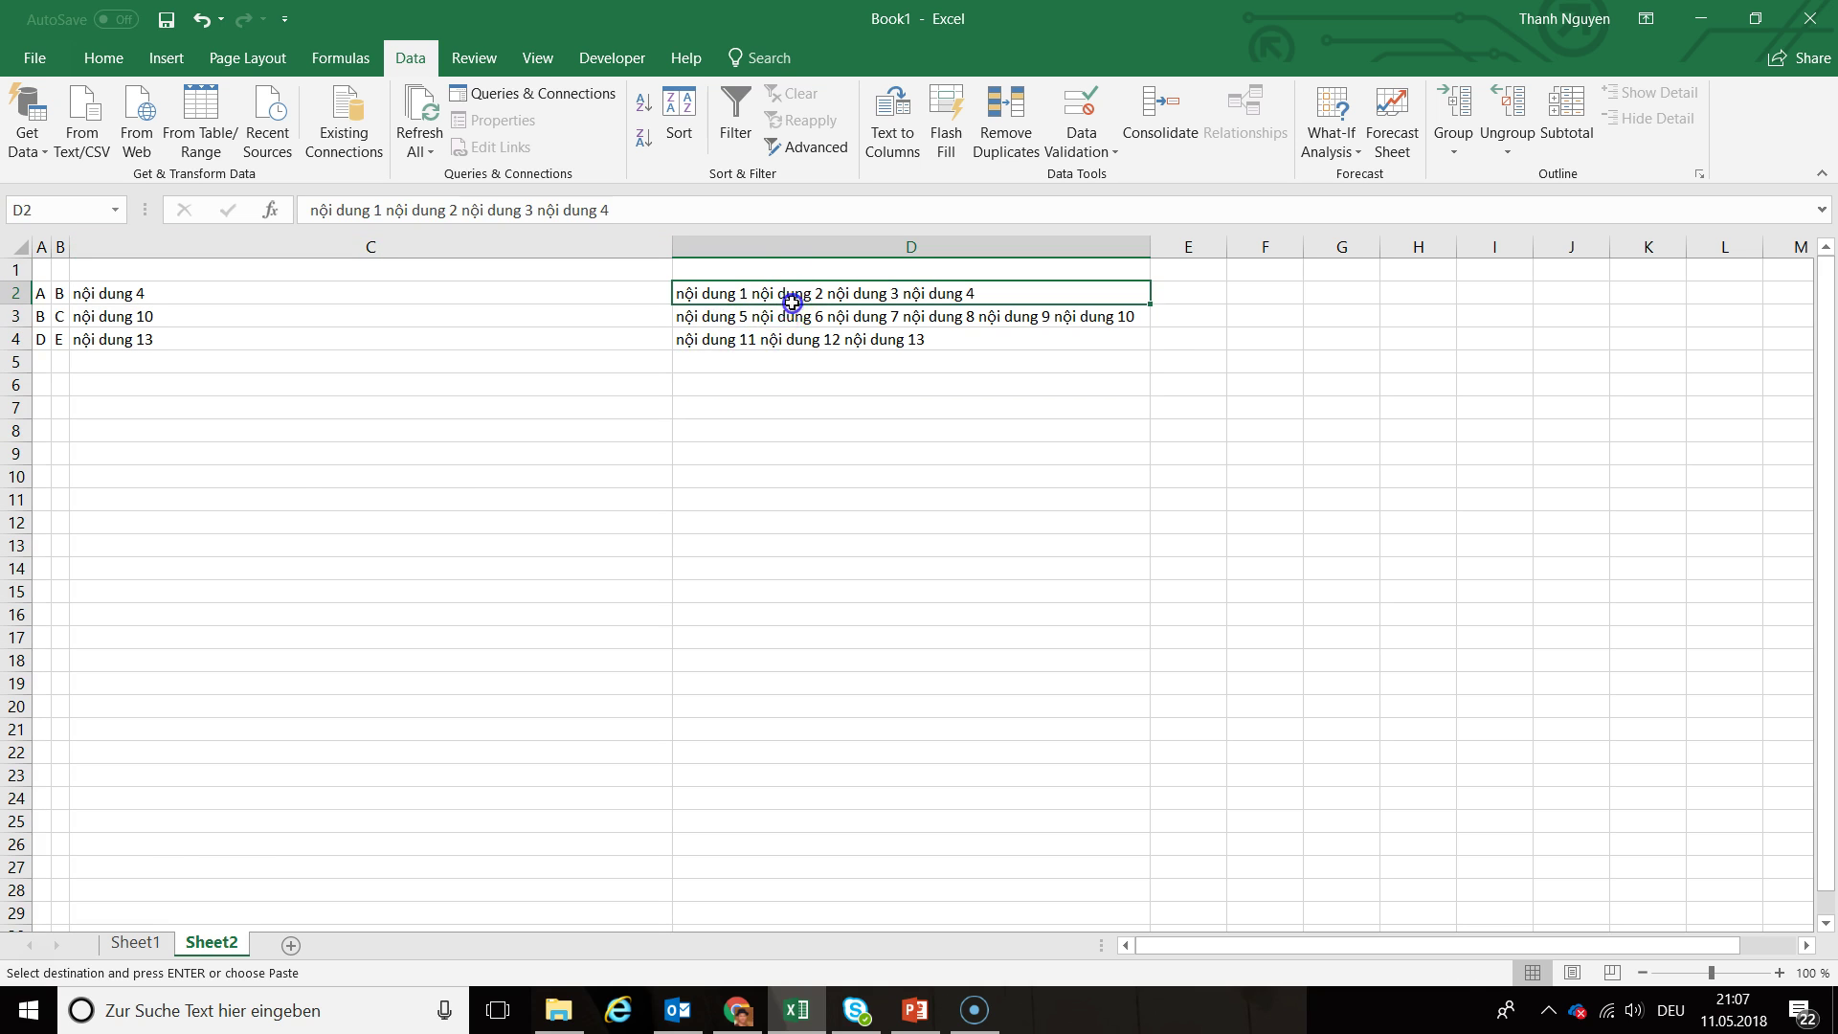
left_click(779, 428)
left_click(135, 943)
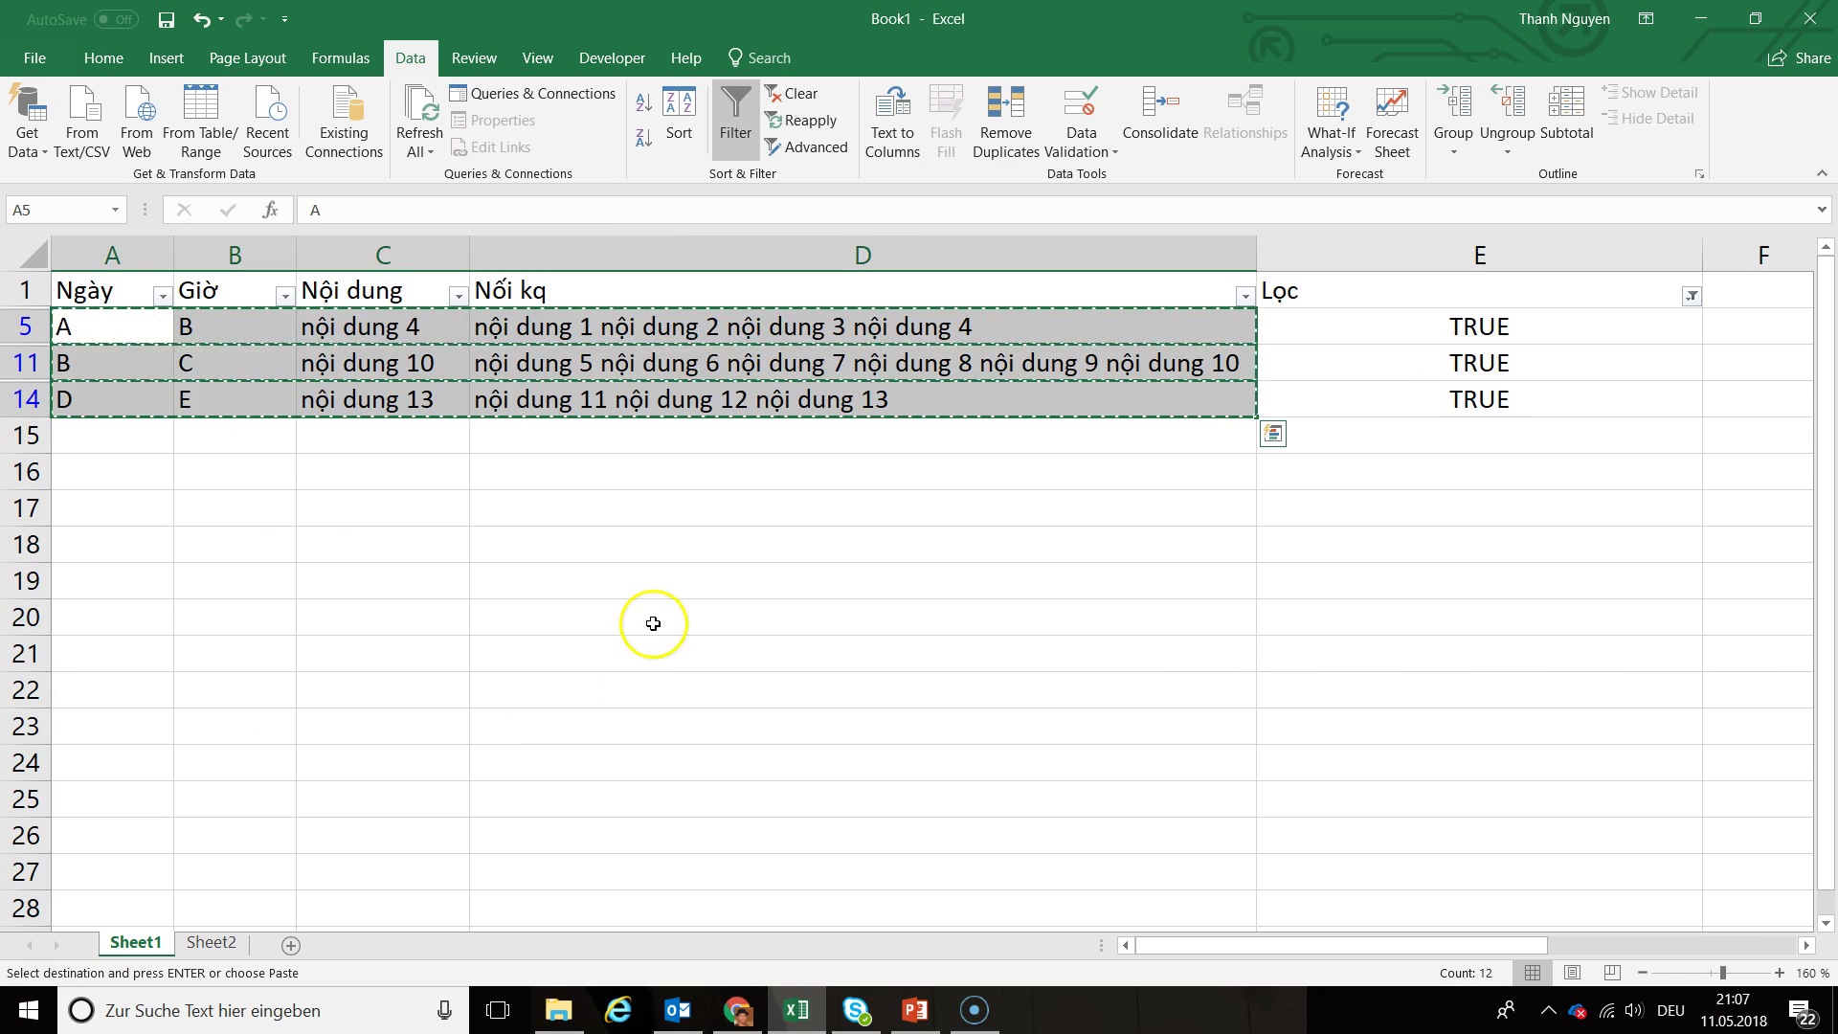